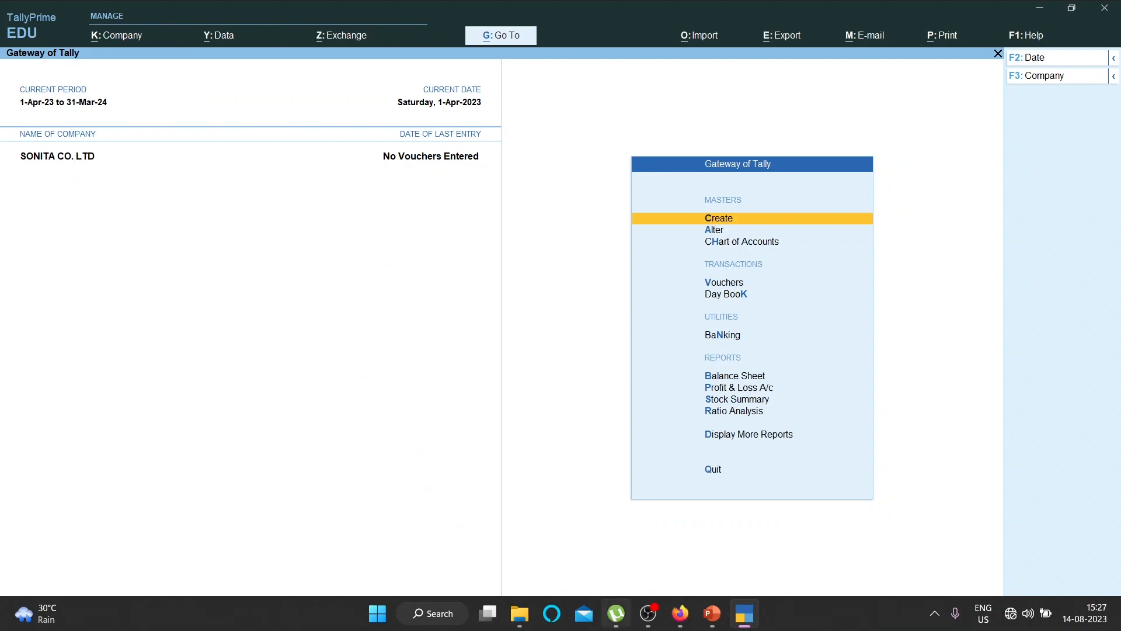
Check the JOB WORK OUT assignment PDF, and enable Job Order Processing and Cost Tracking in SONITA CO. LTD's company features in TallyPrime.
click(680, 613)
scroll(489, 372, down, 3)
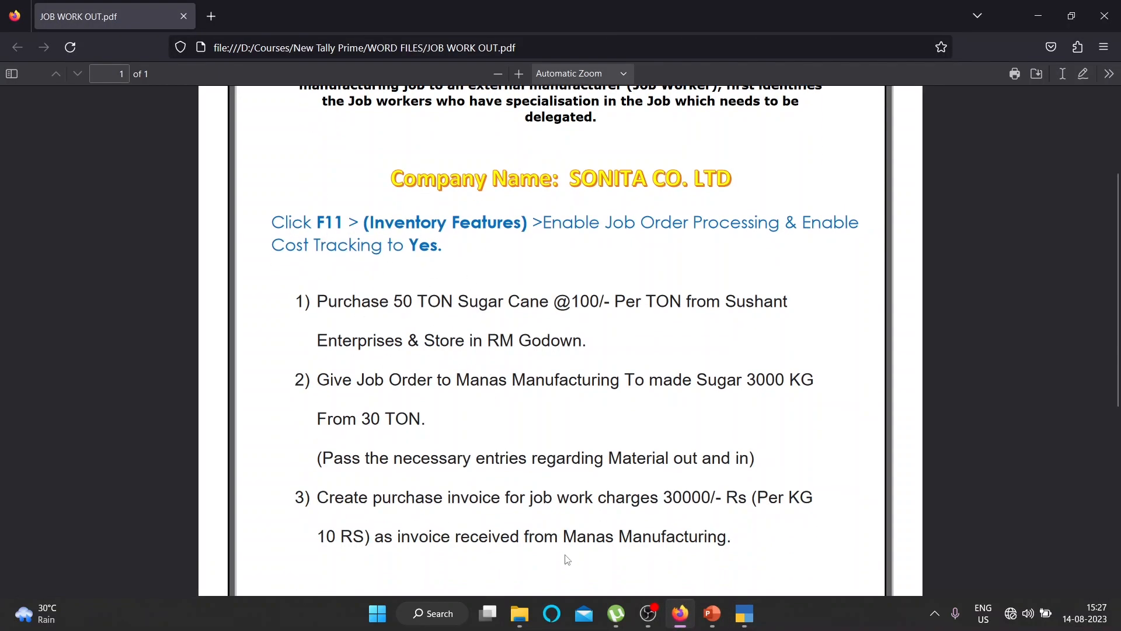
click(745, 613)
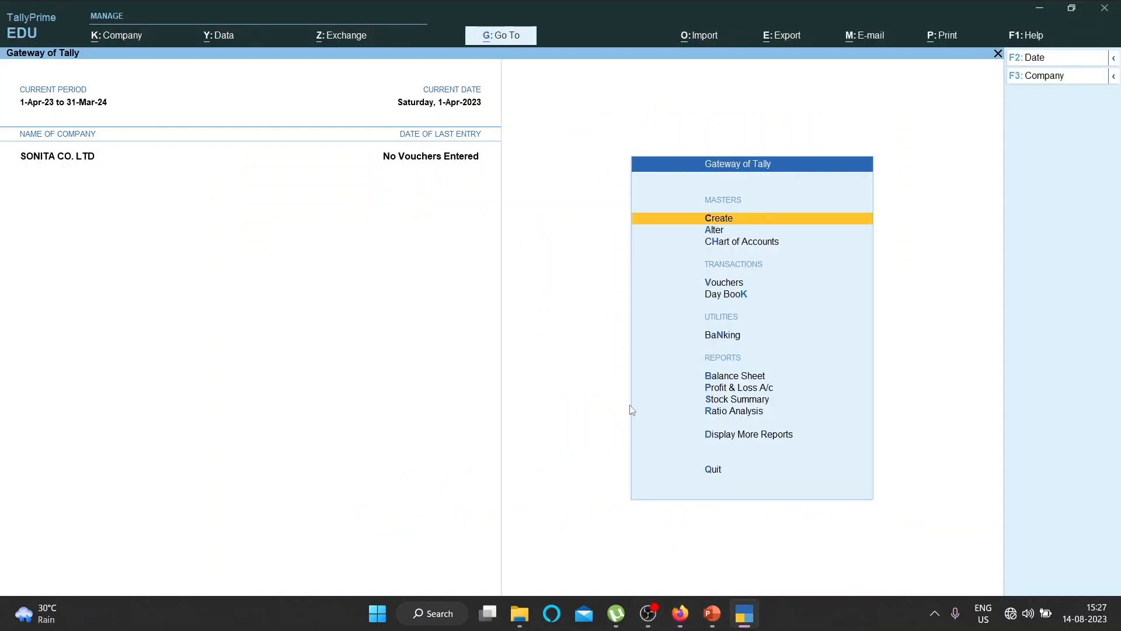
key(F11)
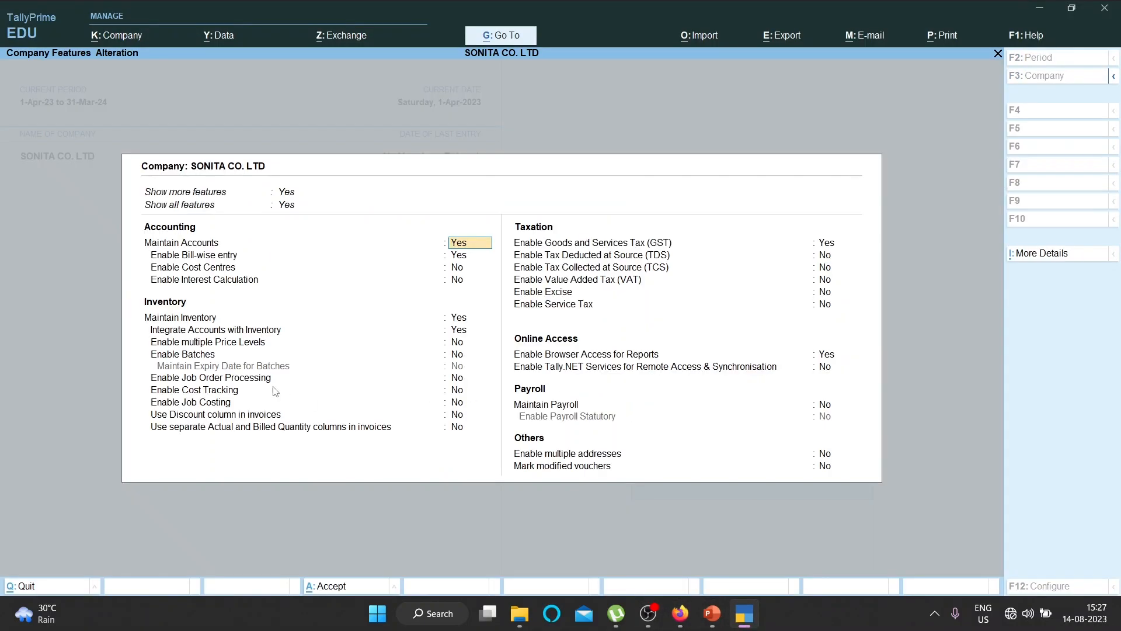
click(181, 318)
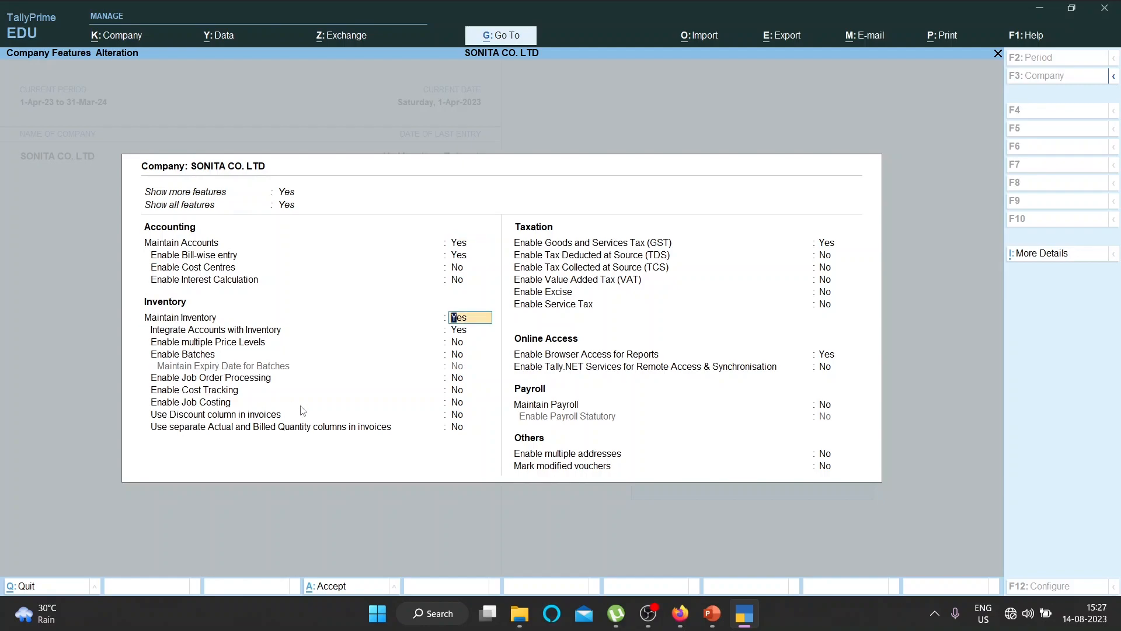
click(250, 382)
text(Y)
click(353, 390)
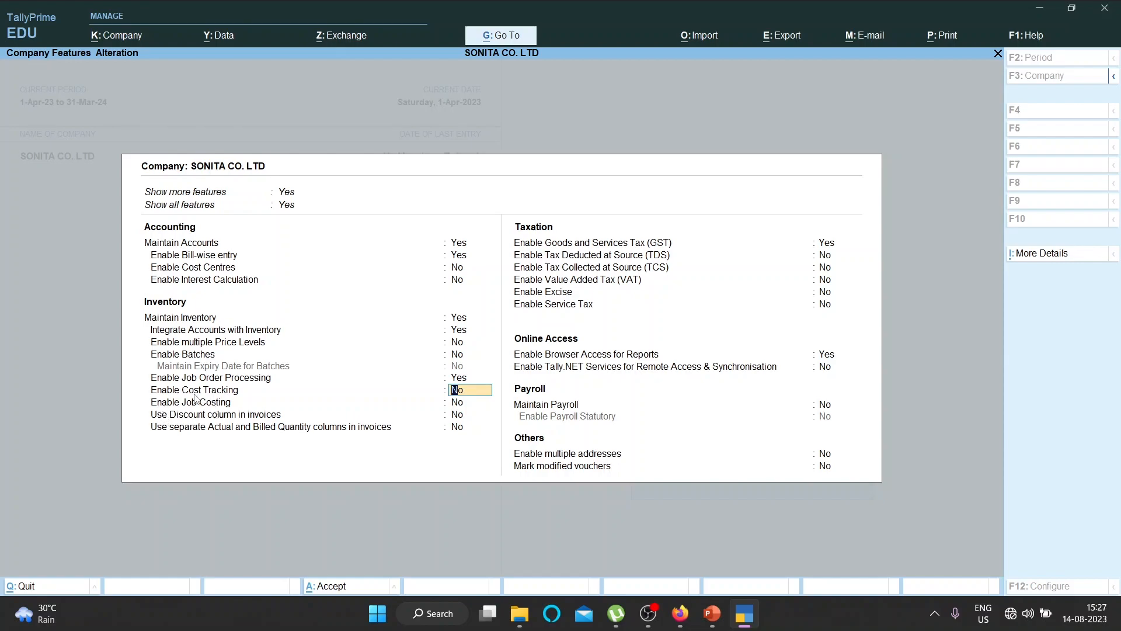
text(Y)
key(Return)
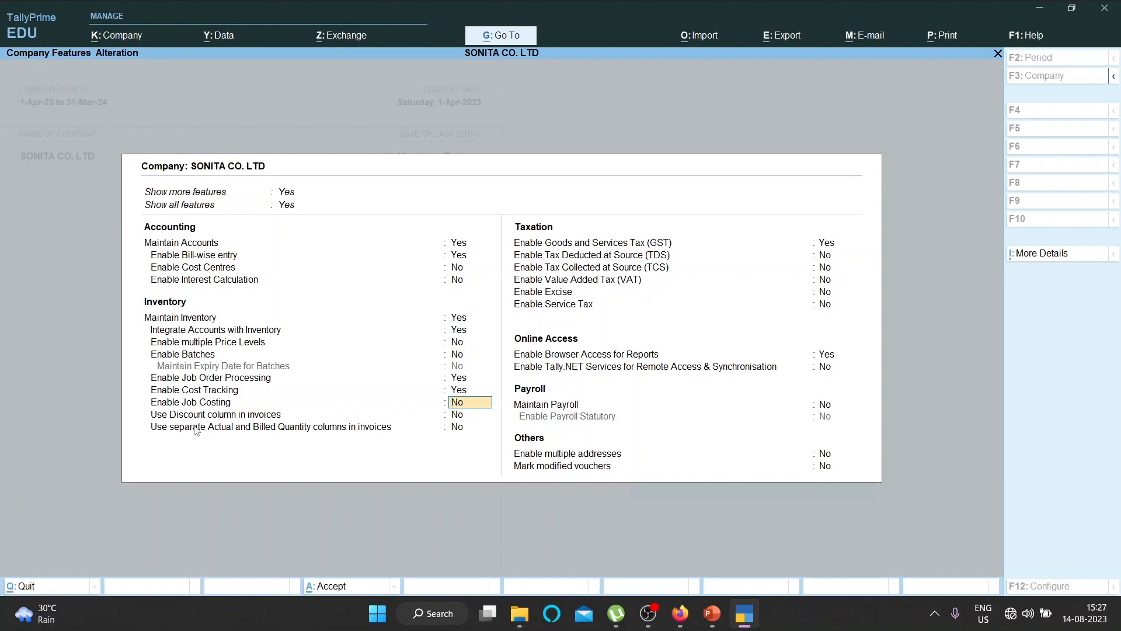
key(ctrl+a)
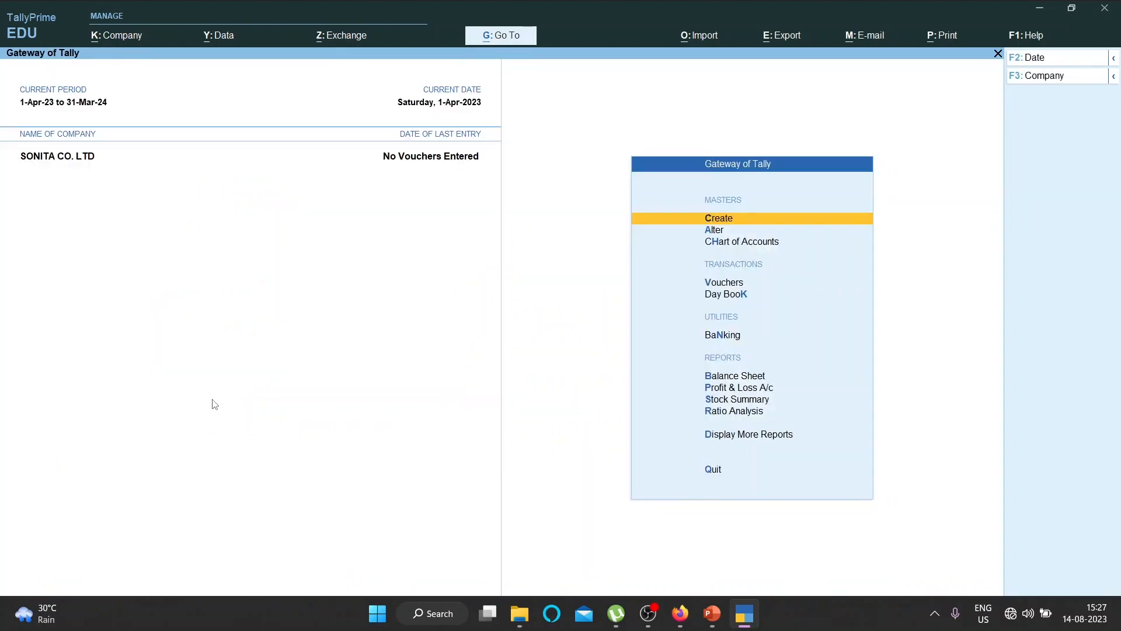
Consult the sugar cane purchase task in the assignment PDF, and create the stock group RAW MATERIAL under Primary in TallyPrime.
mouse_move(680, 612)
click(667, 591)
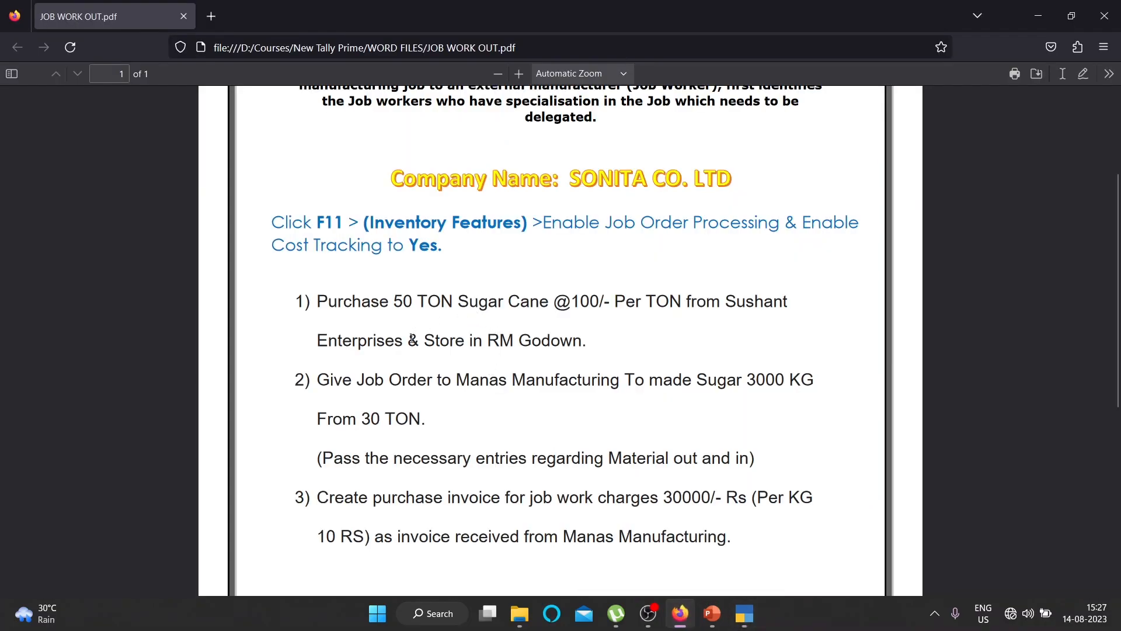
drag(460, 301, 547, 296)
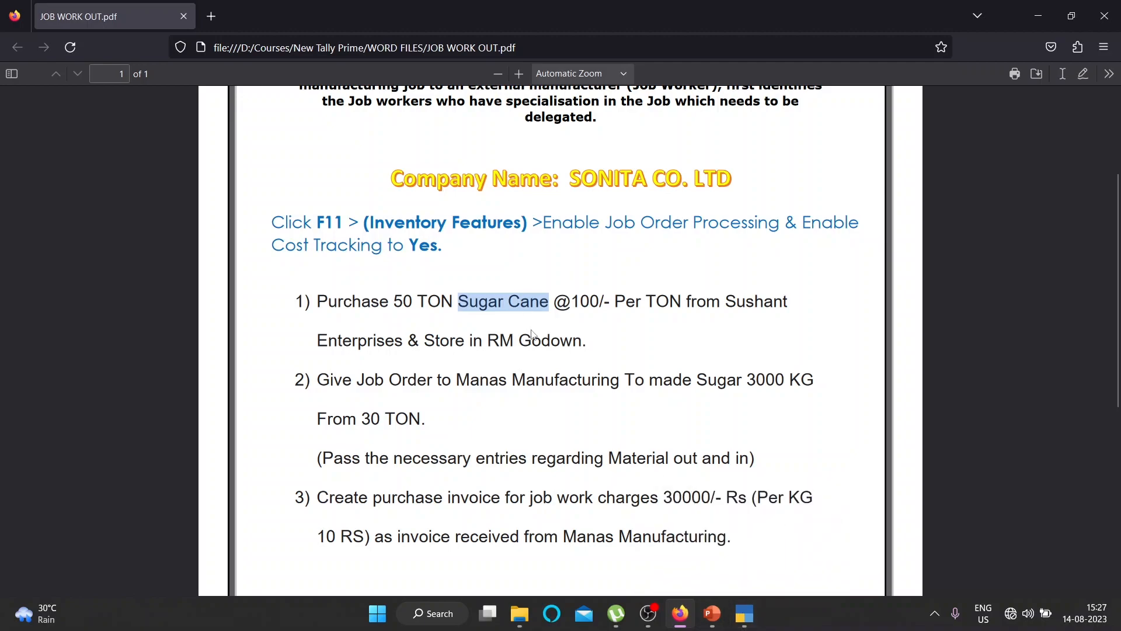
click(532, 333)
click(743, 613)
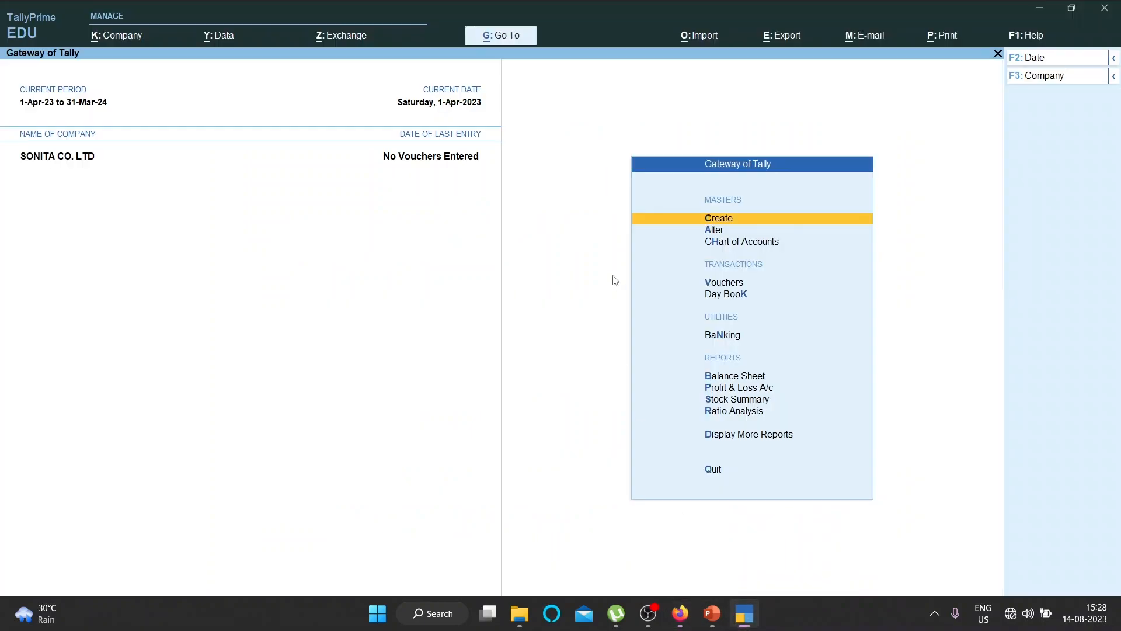
click(722, 219)
key(Down)
key(Down)
key(Down)
key(Down)
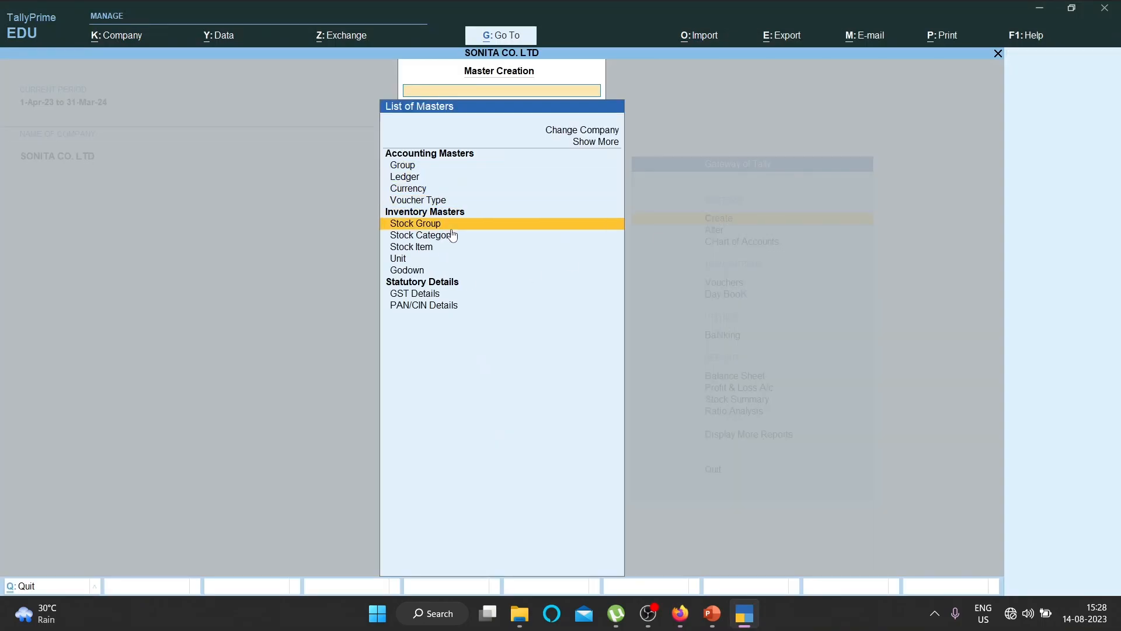
key(Return)
text(R)
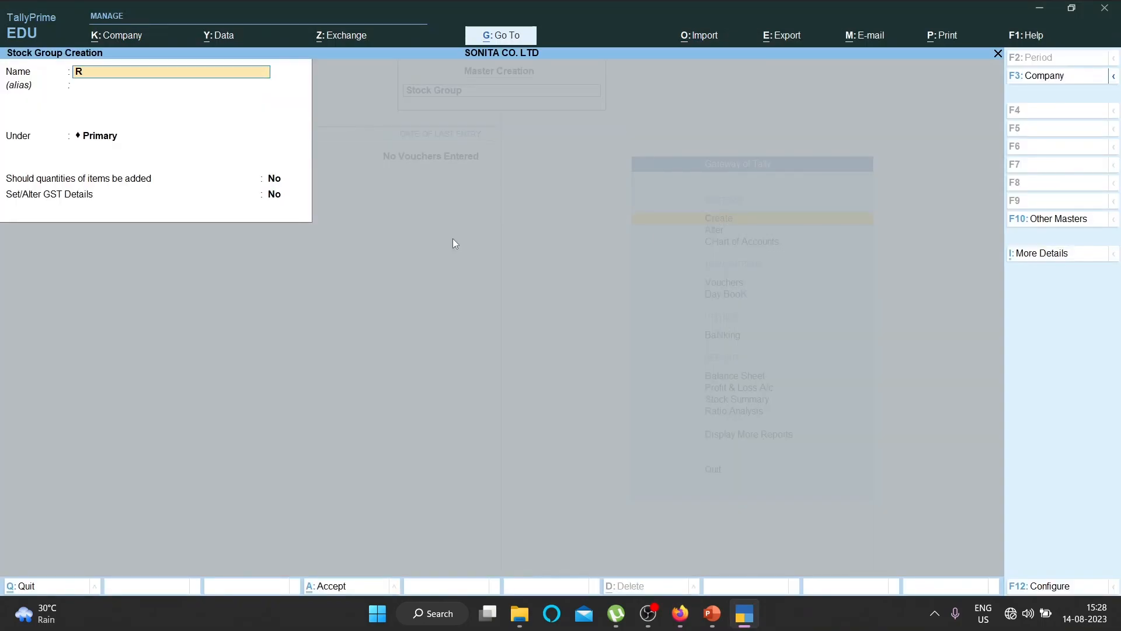
text(AW MATERIAL)
key(Return)
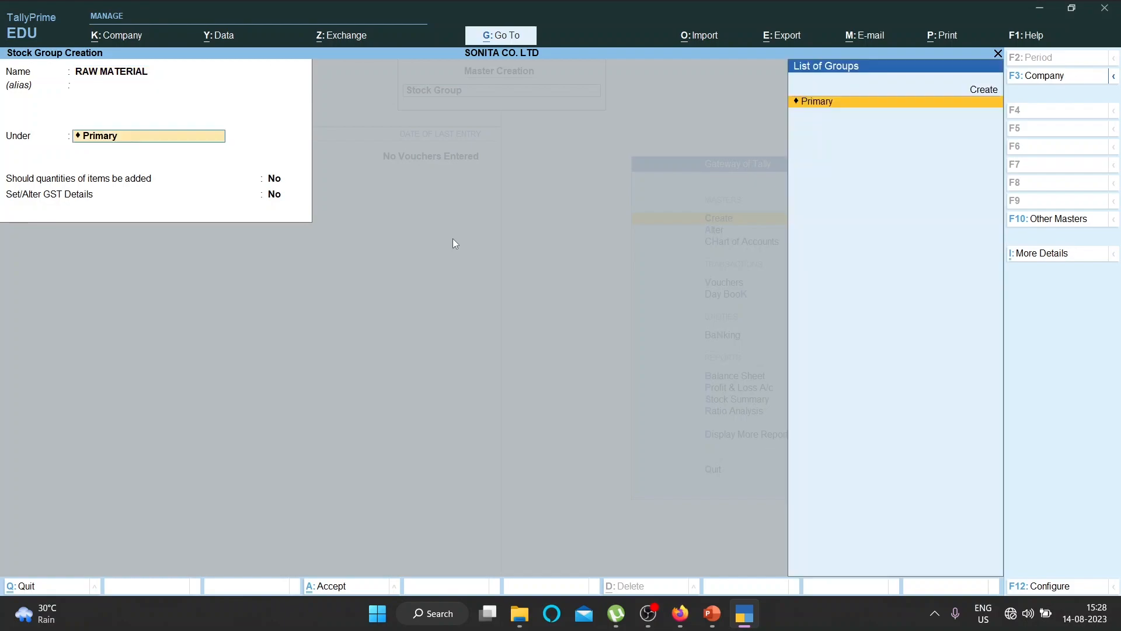
key(ctrl+a)
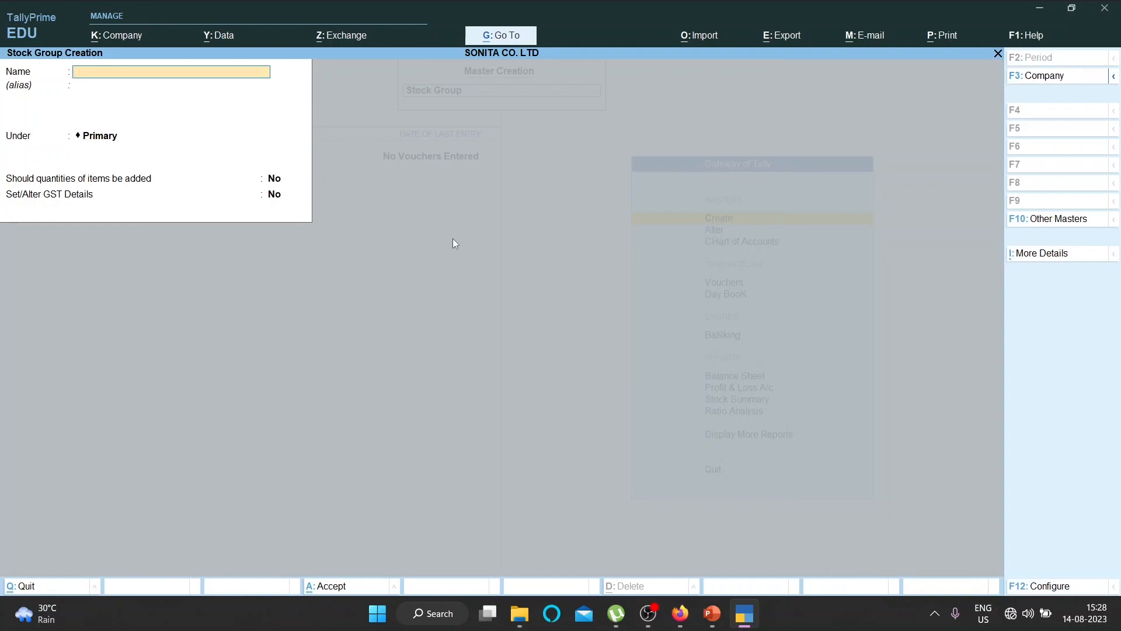
Create a second stock group named FiNISHED GOODS under Primary and leave stock group creation.
text(FiNISHED GOODS)
key(Return)
key(Return)
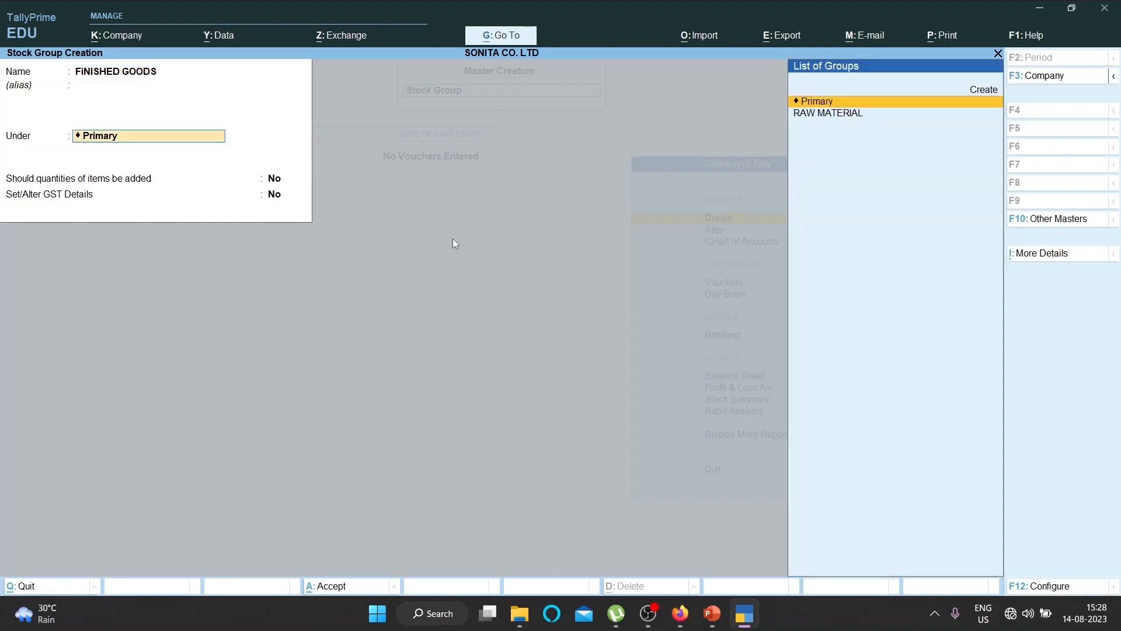
key(Return)
key(Return)
key(Escape)
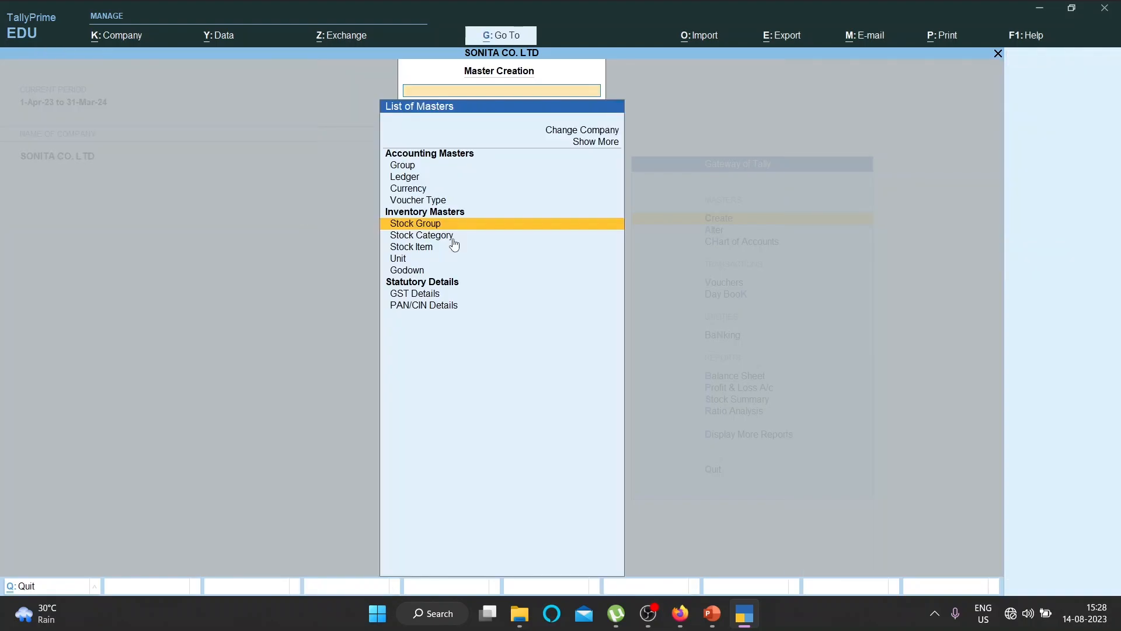
Create a new godown named RAW MATERIAL, leaving the existing Main Location unaltered.
key(Down)
key(Down)
key(Down)
key(Return)
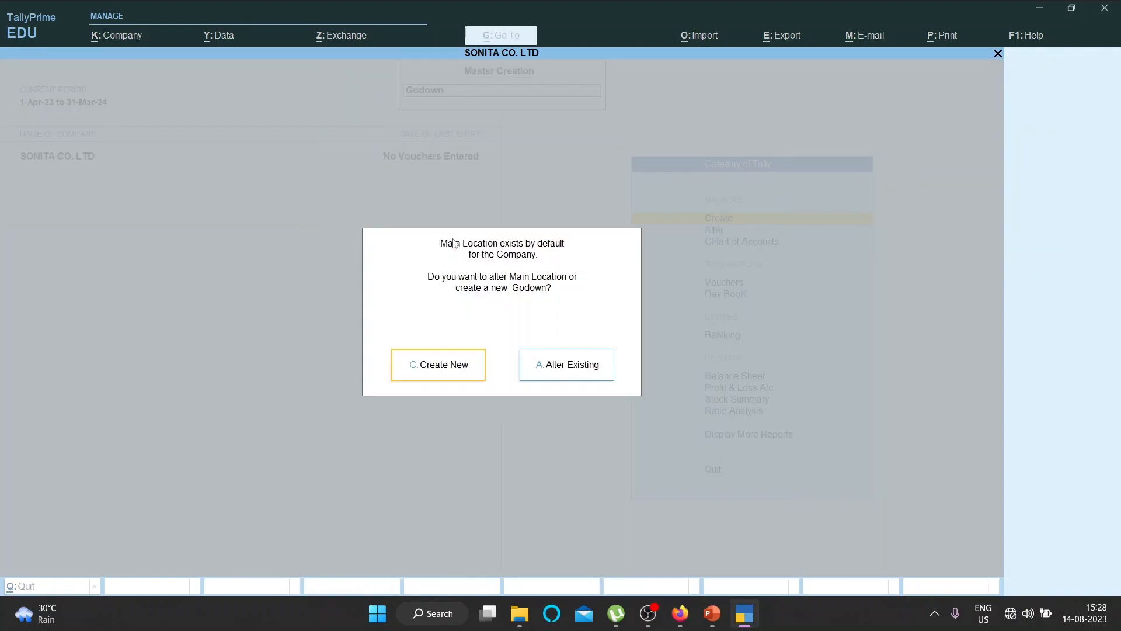
key(Return)
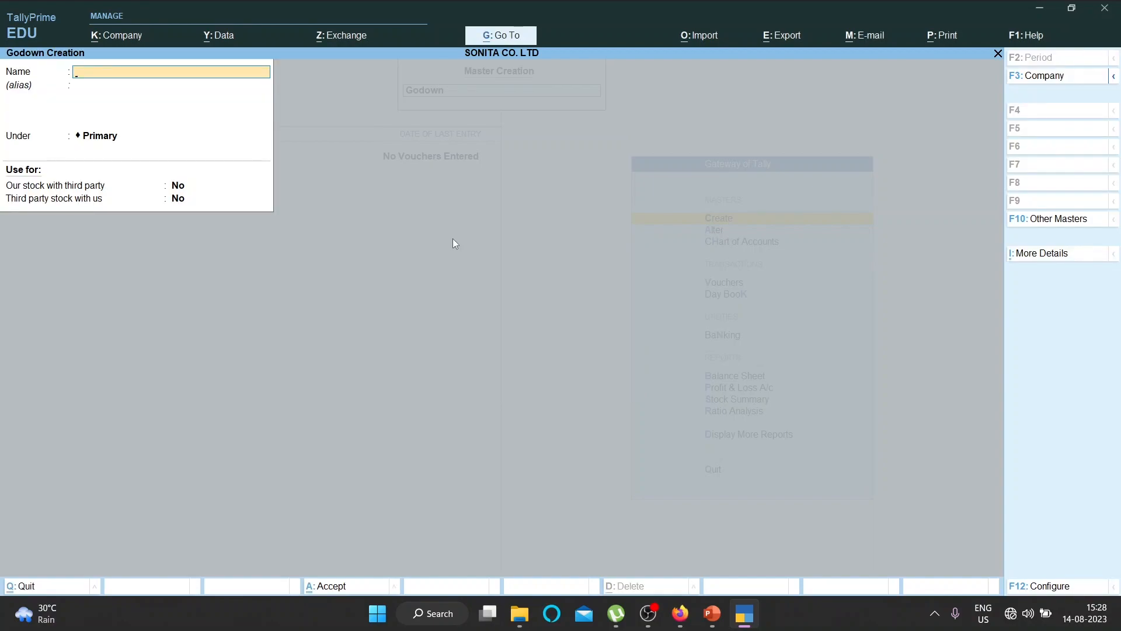
text(RAW MATERIAL)
key(Return)
key(Return)
key(ctrl+a)
Create another godown named FINISHED GOOD and save it.
text(FINISHED GOOD)
key(Return)
key(Return)
key(ctrl+a)
Name the third godown JOB WORK OUT and place it under Primary.
text(JoB WoR)
key(BackSpace)
text(RJ oUT)
key(BackSpace)
key(BackSpace)
key(BackSpace)
text(K OUT)
key(Return)
key(Return)
key(Return)
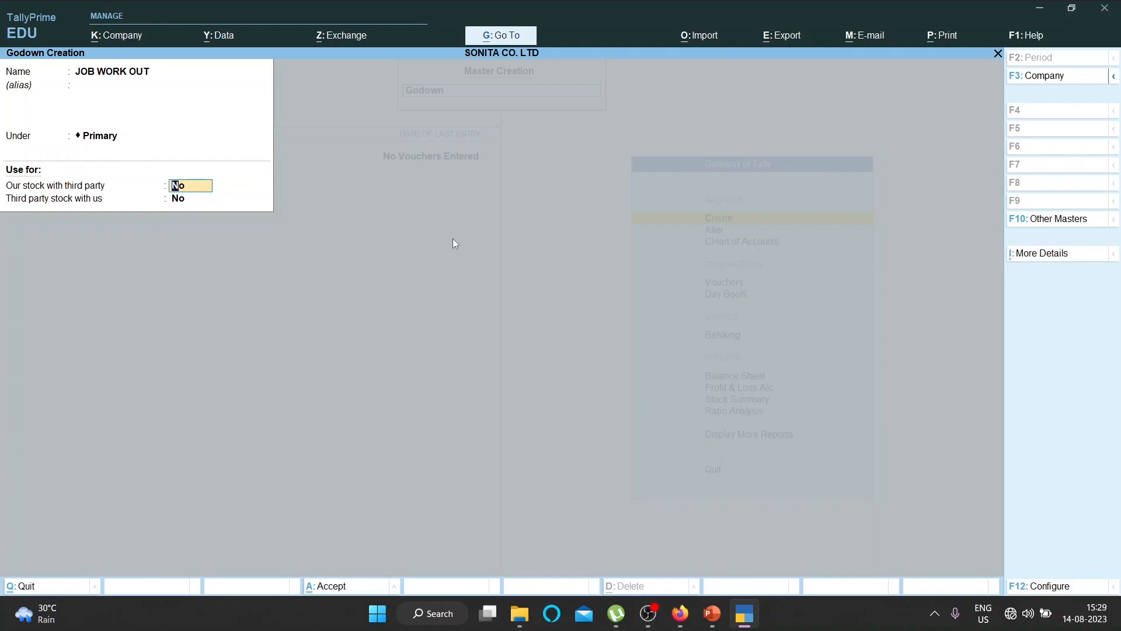
Check that third party stock details are enabled for godowns, set Our stock with third party to Yes, and save JOB WORK OUT.
click(1028, 586)
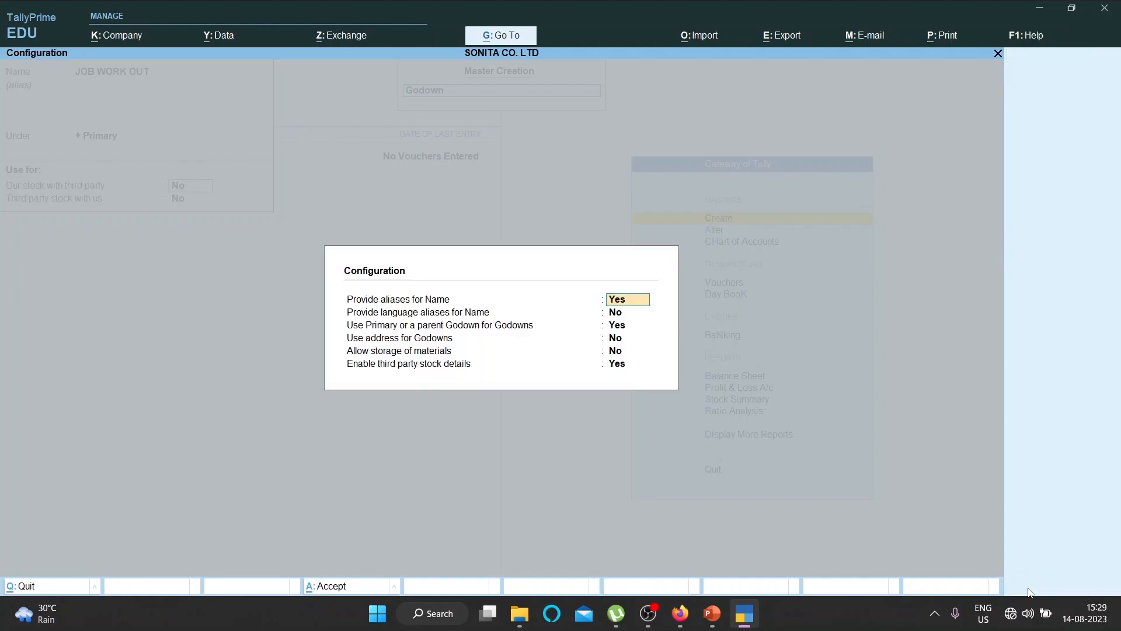
click(608, 367)
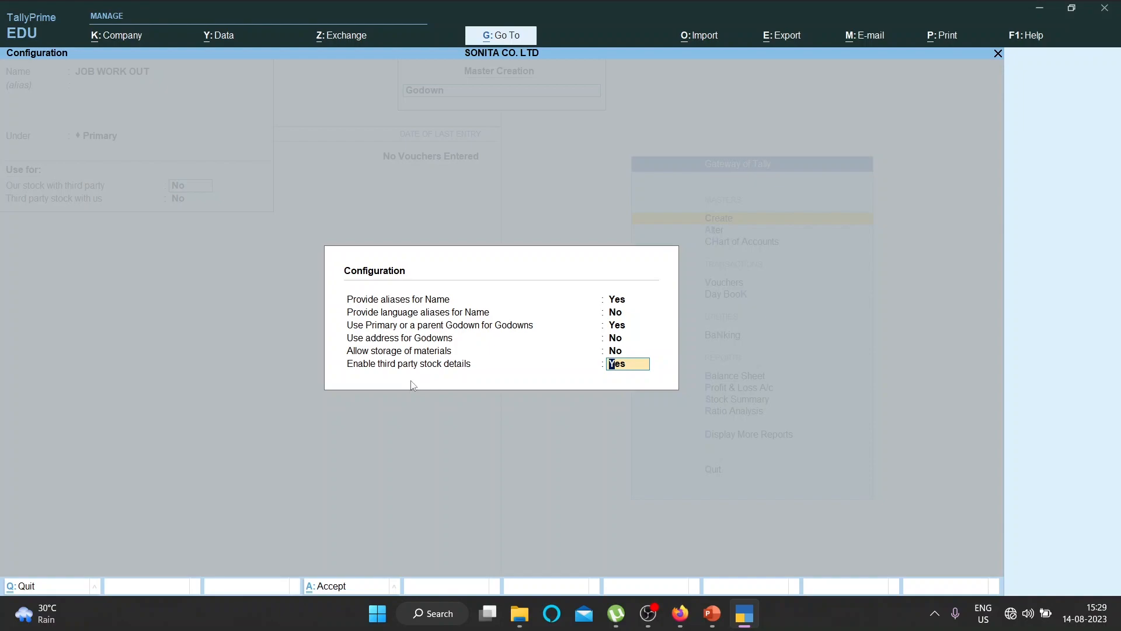
key(Return)
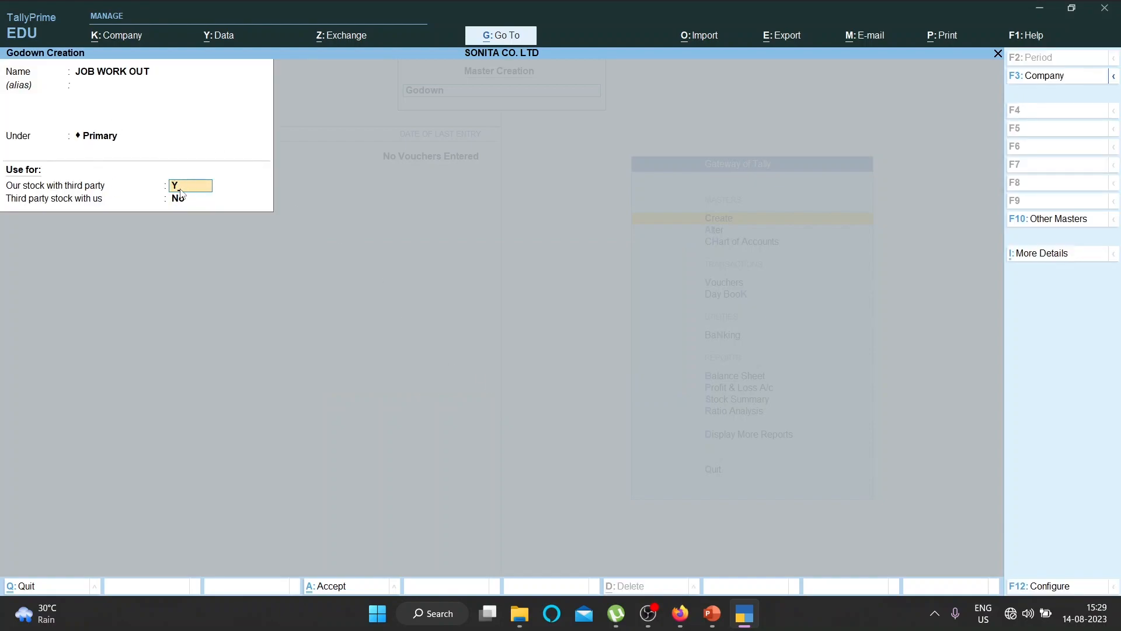
key(Return)
key(Return)
key(Escape)
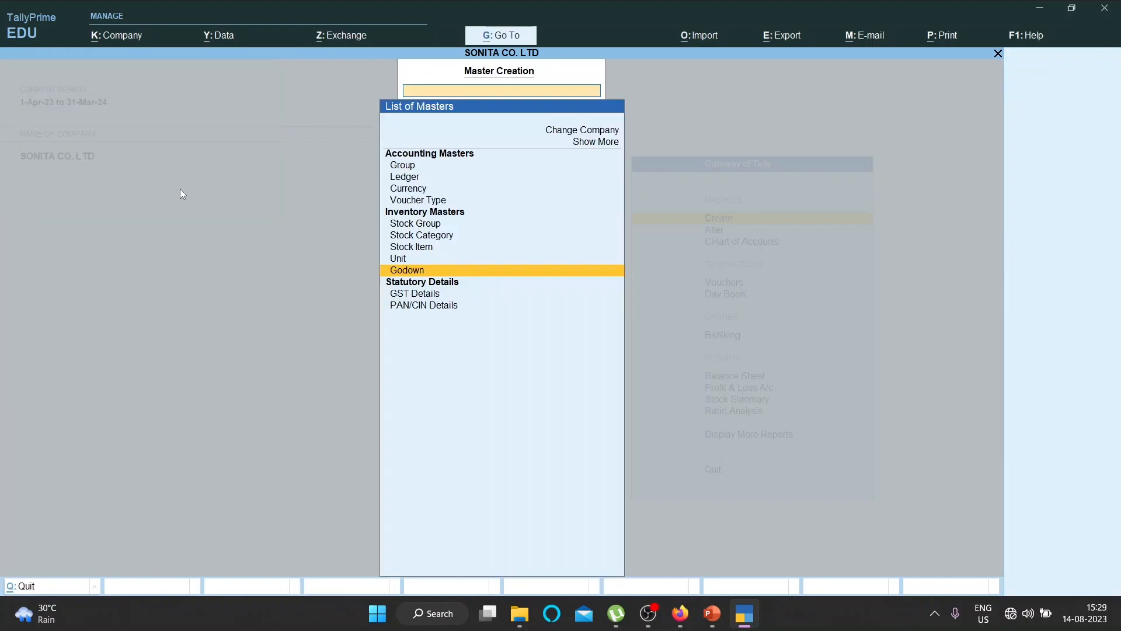
Start a new stock item named SUGAR CANE and place it under the RAW MATERIAL group.
key(Up)
key(Up)
key(Return)
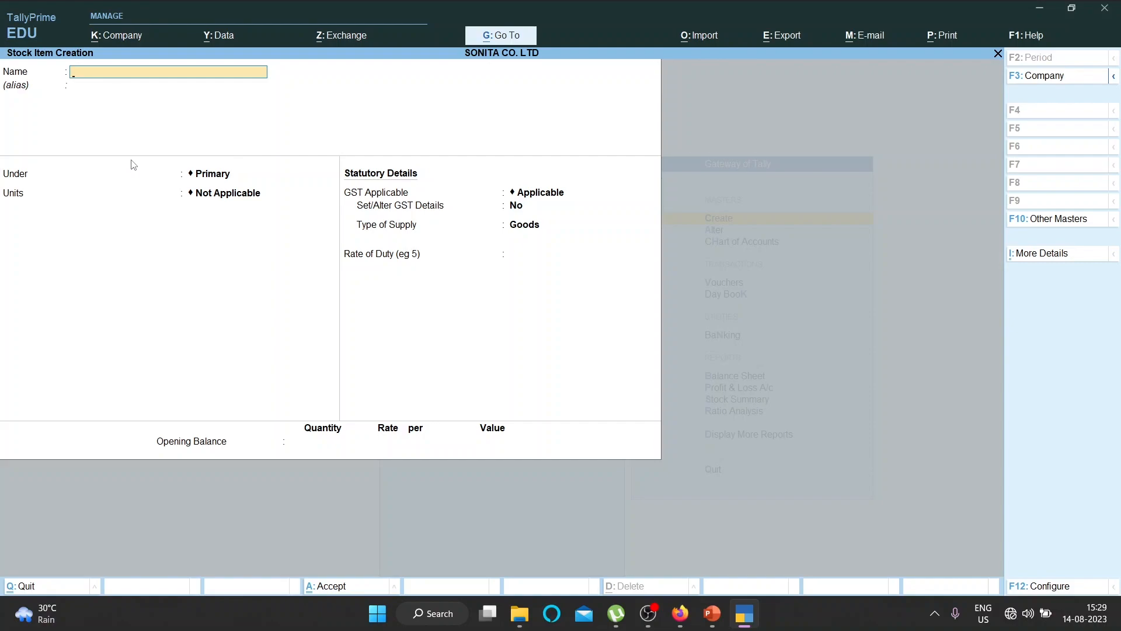
text(SUGAR CA)
key(Return)
key(Return)
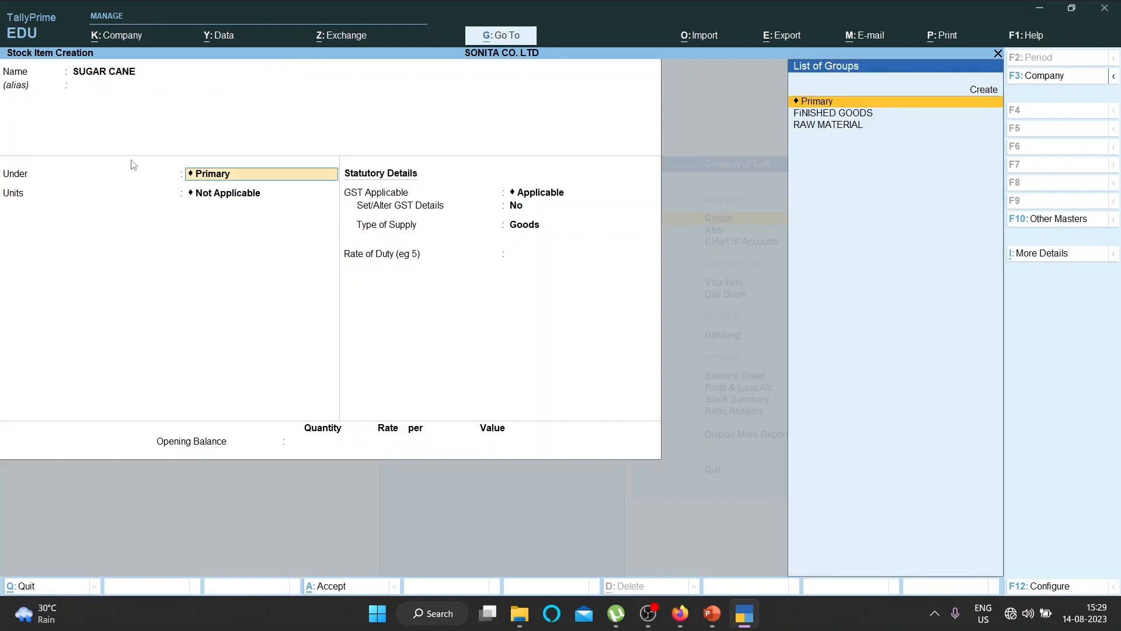
key(Down)
key(Down)
key(Return)
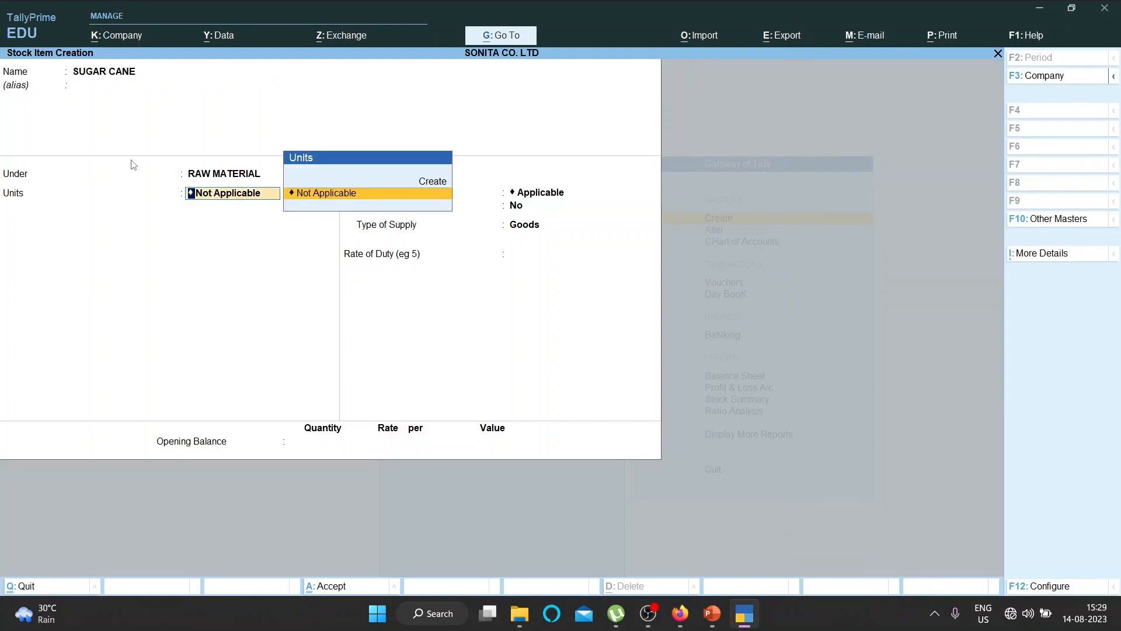
Create the simple unit KG with quantity code KGS-KILOGRAMS and 0 decimal places as the sugar cane's unit.
key(Up)
key(Return)
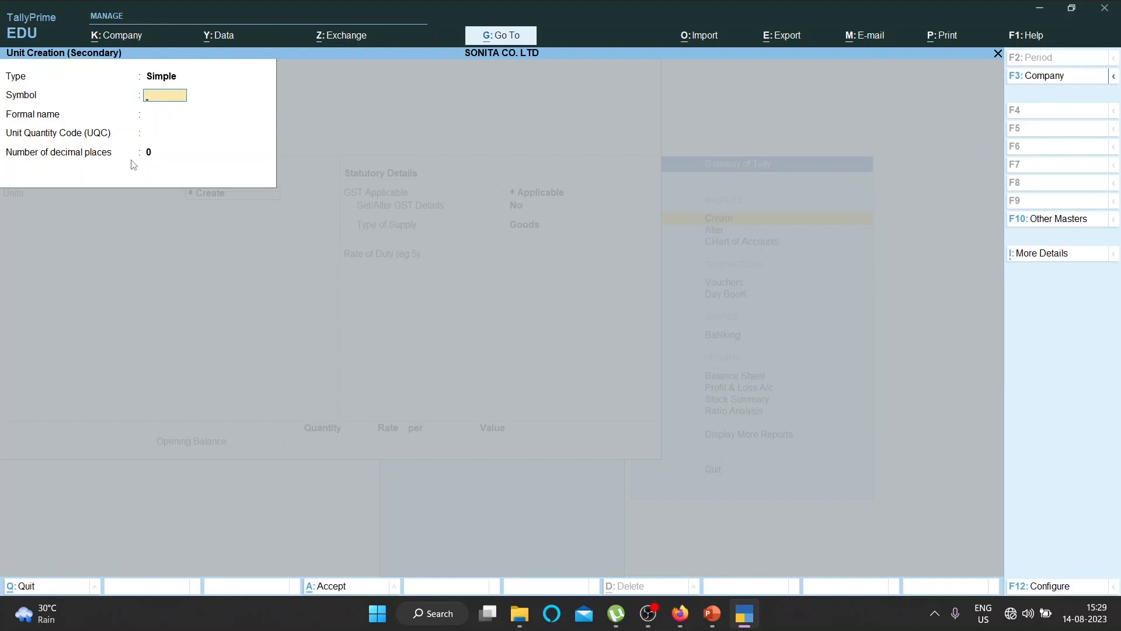
text(KG)
key(Return)
key(Return)
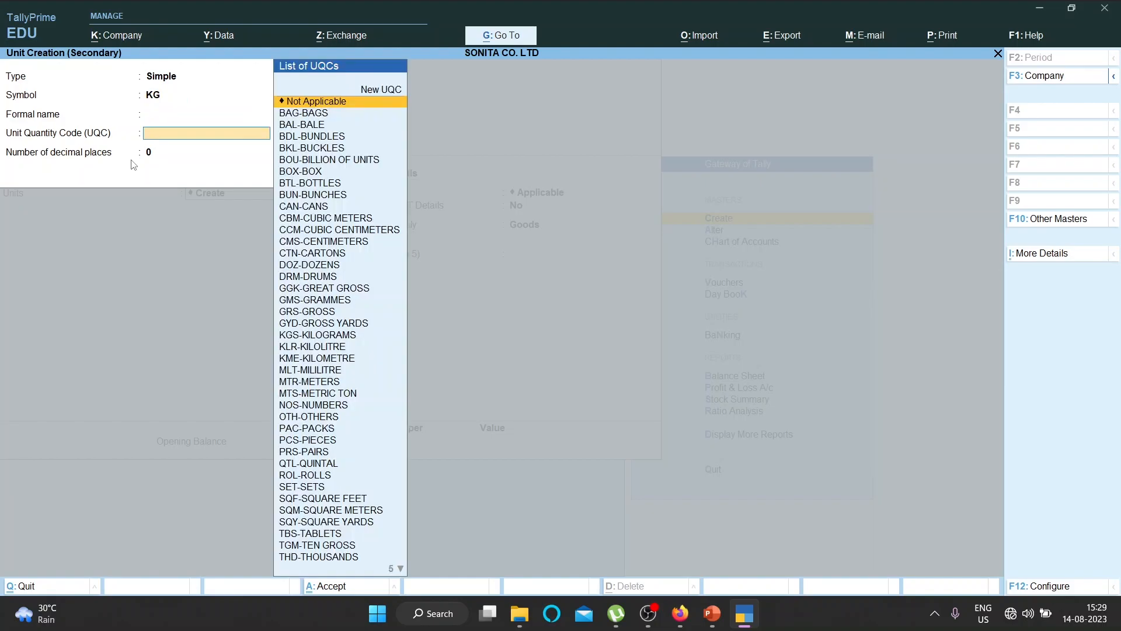
key(BackSpace)
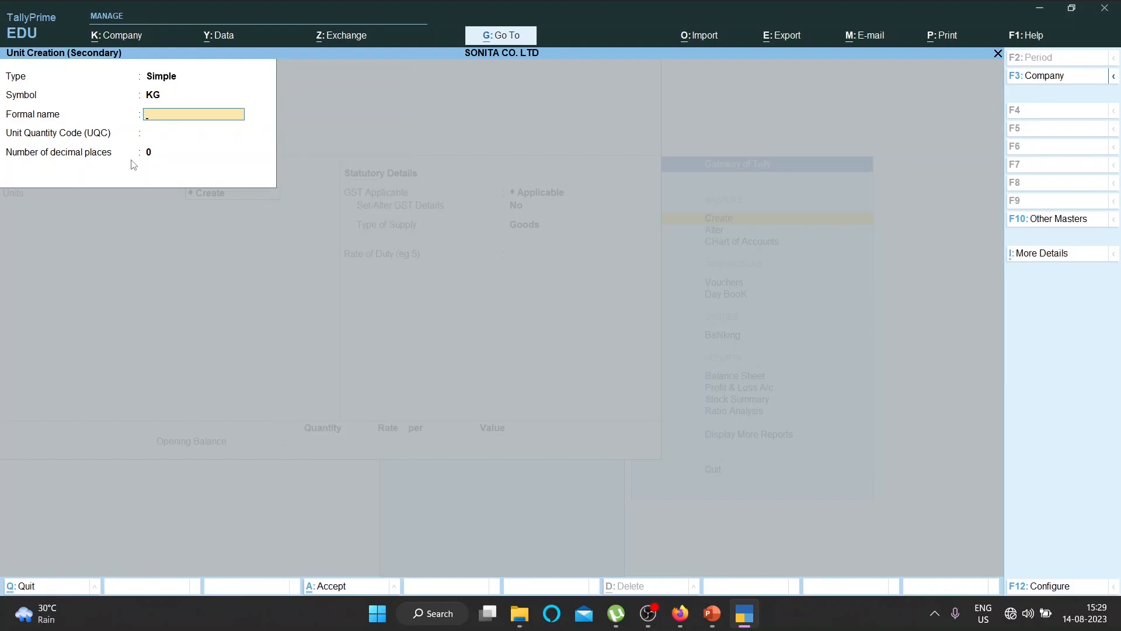
key(Return)
text(K)
key(Down)
key(Down)
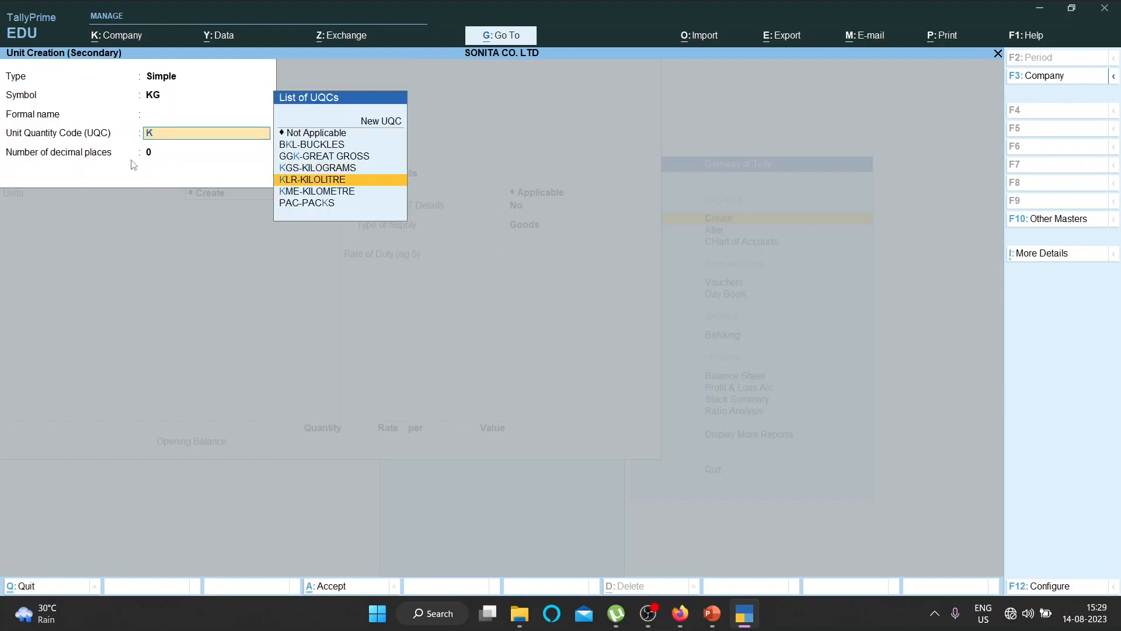
key(Up)
key(Up)
key(Return)
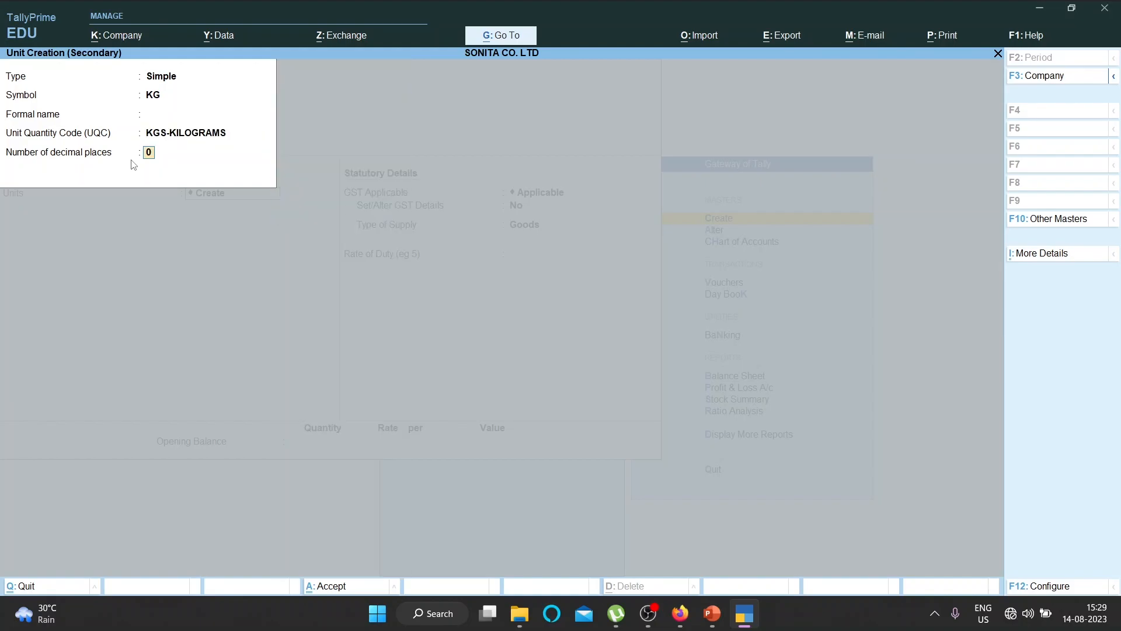
key(Return)
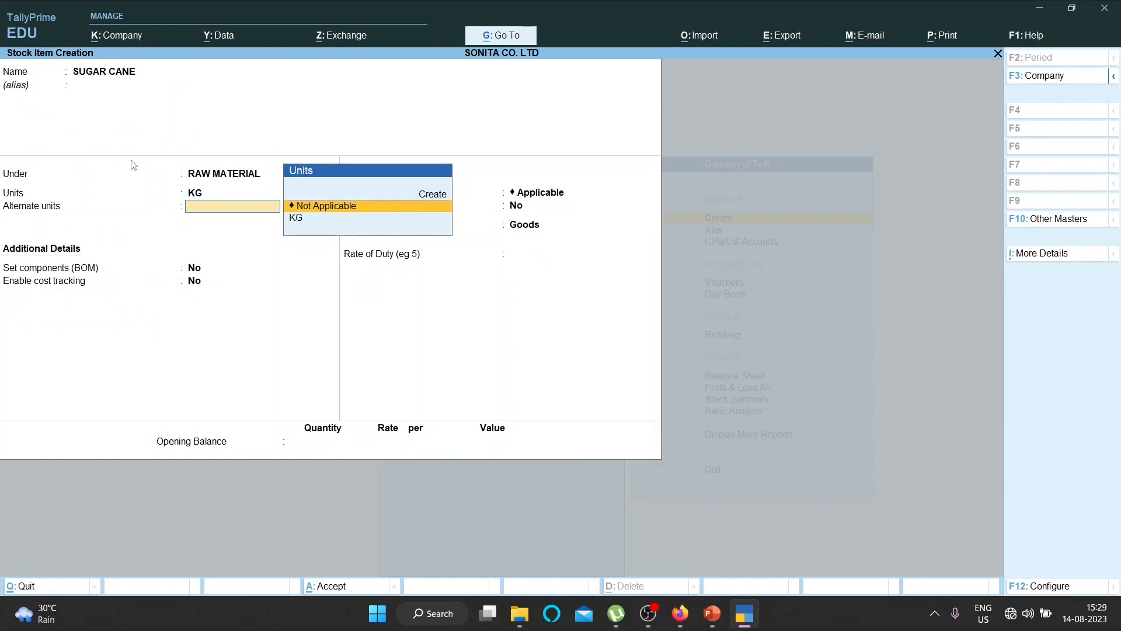
Create the simple unit TON with quantity code TON-TONNES and 0 decimal places as the sugar cane's alternate unit.
key(Up)
key(Return)
text(TON)
key(Return)
key(Return)
text(TON)
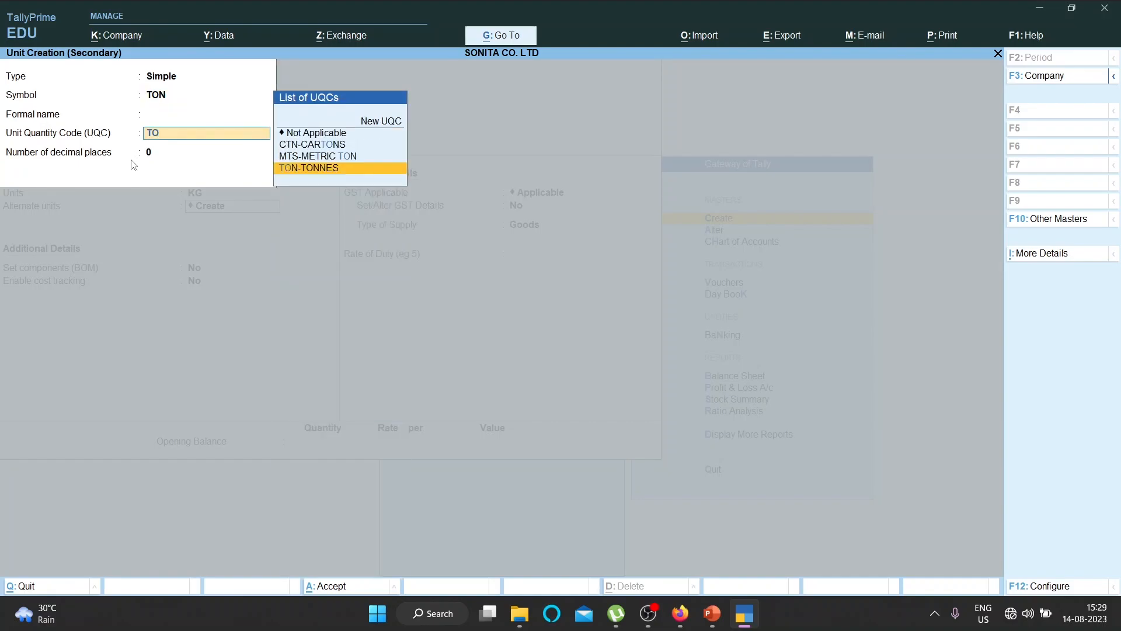
key(Return)
key(Return)
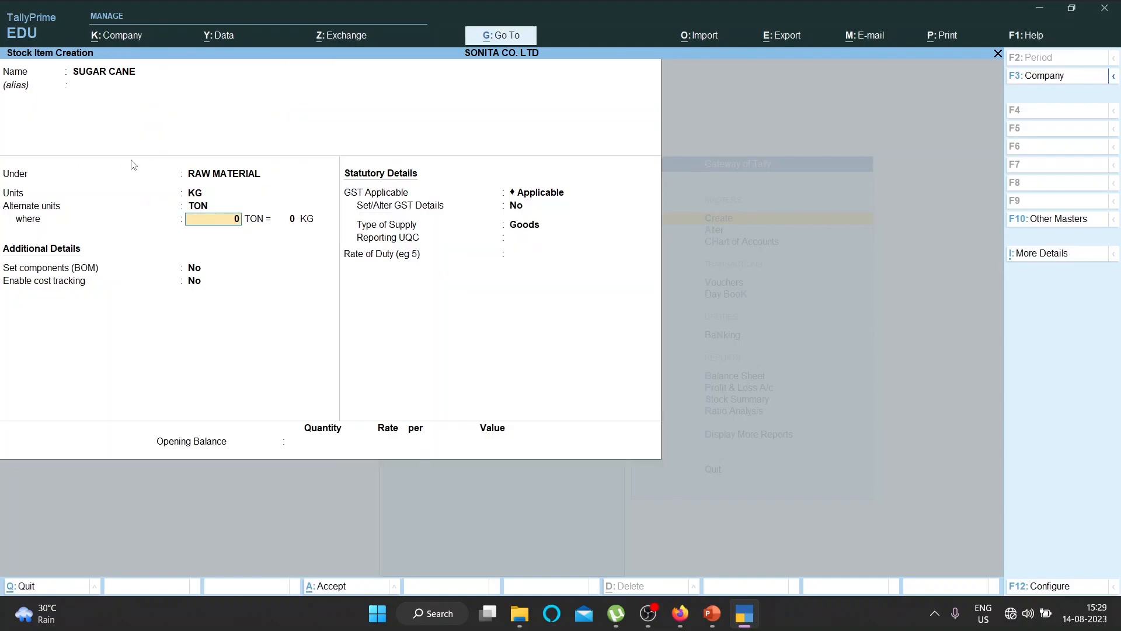
Set the sugar cane's unit conversion to 1 TON = 1000 KG.
text(1)
key(Return)
text(1000)
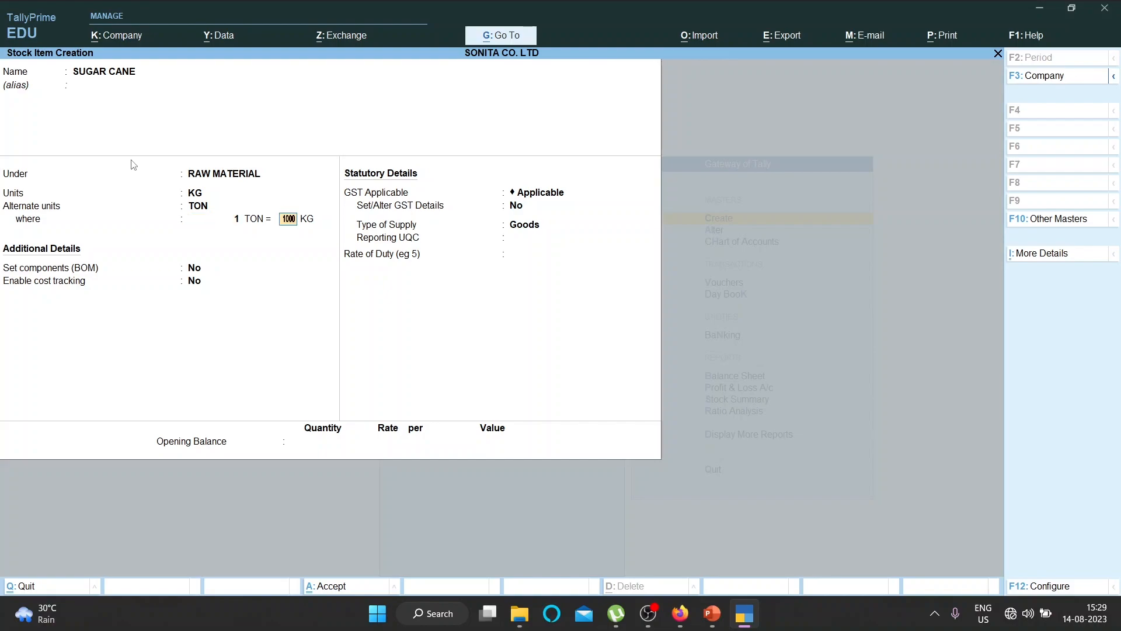
Check the Use Alternative Units option in the stock item configuration.
key(Return)
key(BackSpace)
click(1035, 589)
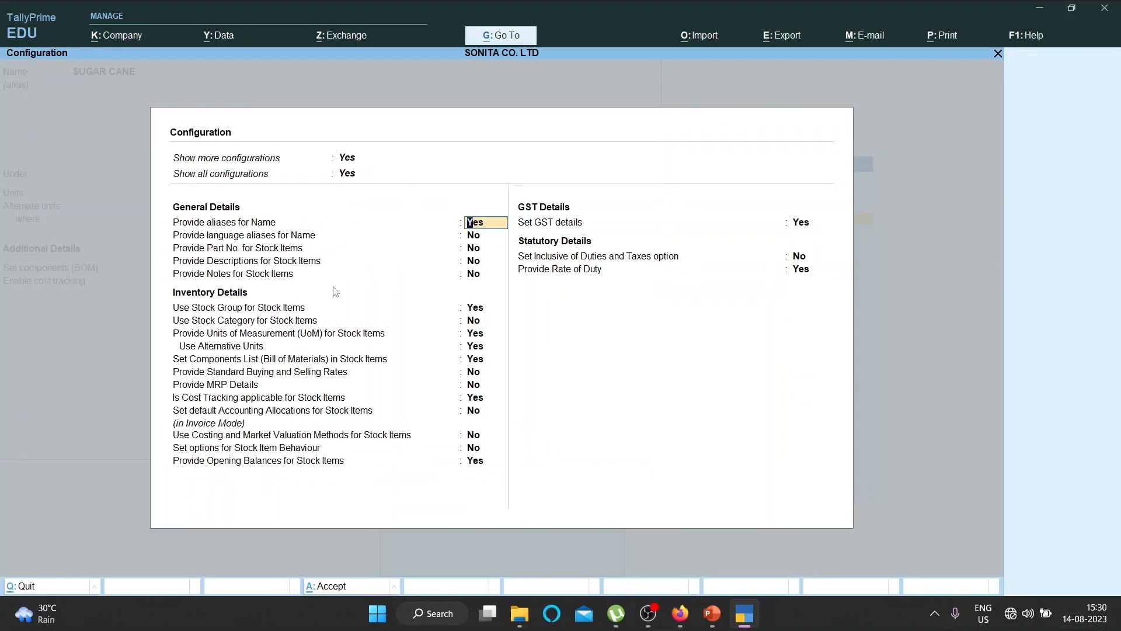
click(223, 348)
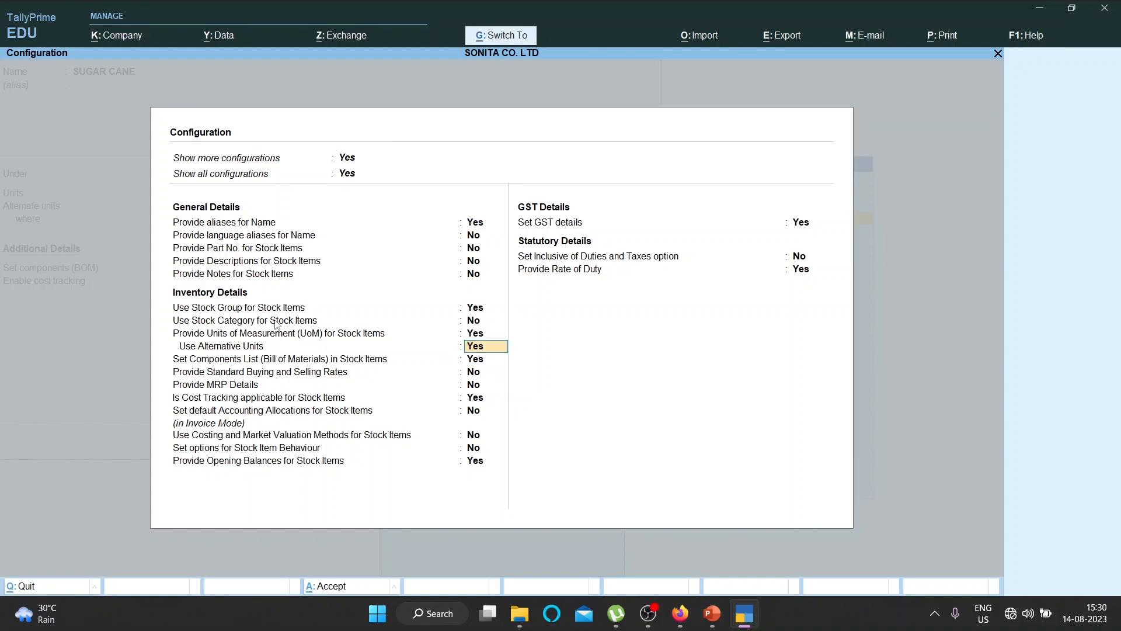
key(ctrl+a)
Keep the sugar cane's remaining details at their defaults, with no BOM or cost tracking, and save the item.
key(Return)
key(Return)
key(Return)
key(Return)
key(Return)
key(Return)
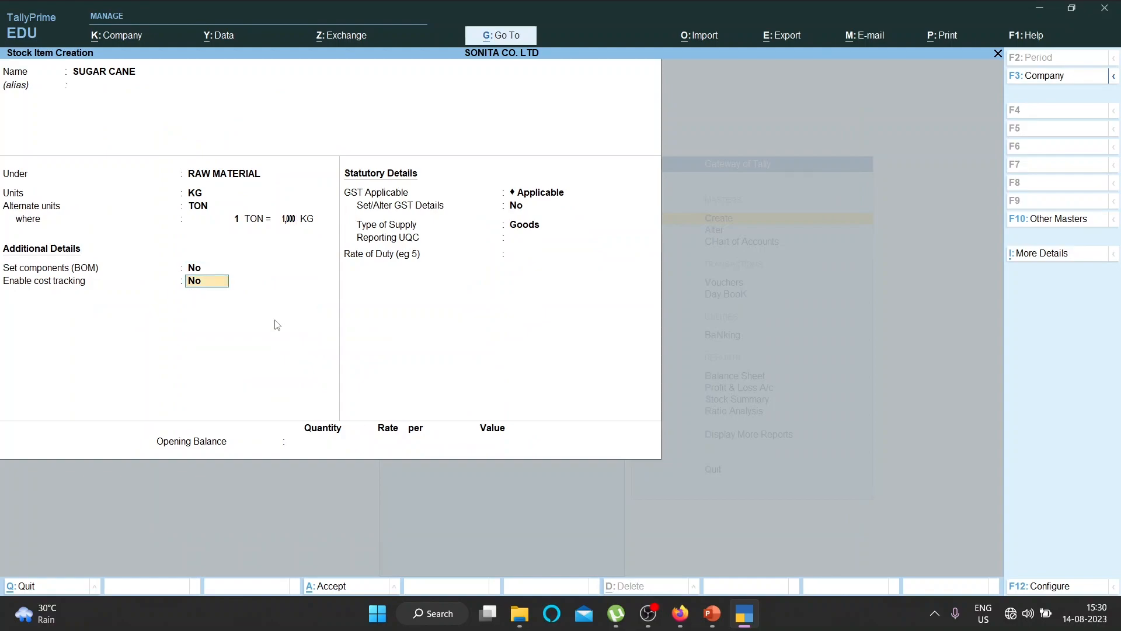
key(Return)
key(Return)
key(Return)
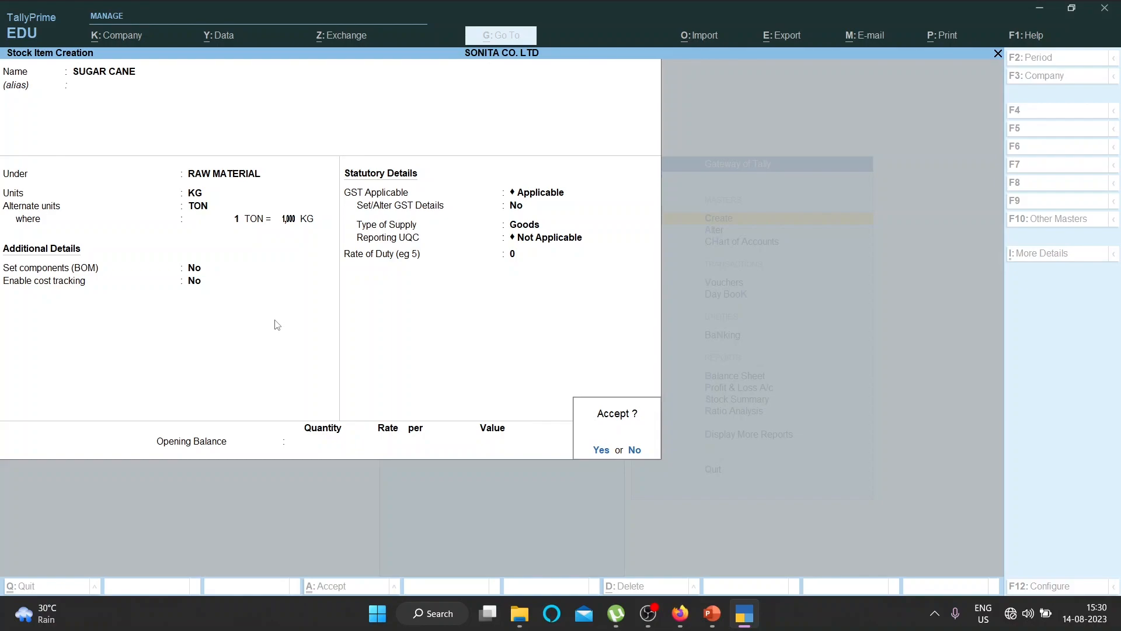
key(Return)
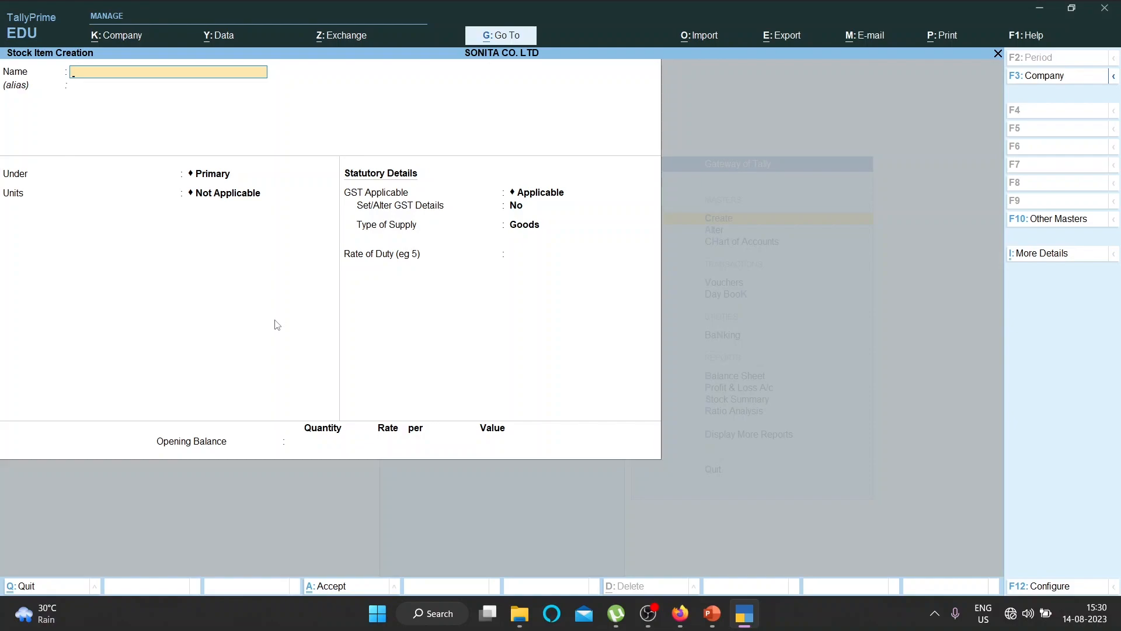
Start a stock item named SUGAR under FINISHED GOODS with KG as its unit and no alternate unit.
text(SUG)
key(Return)
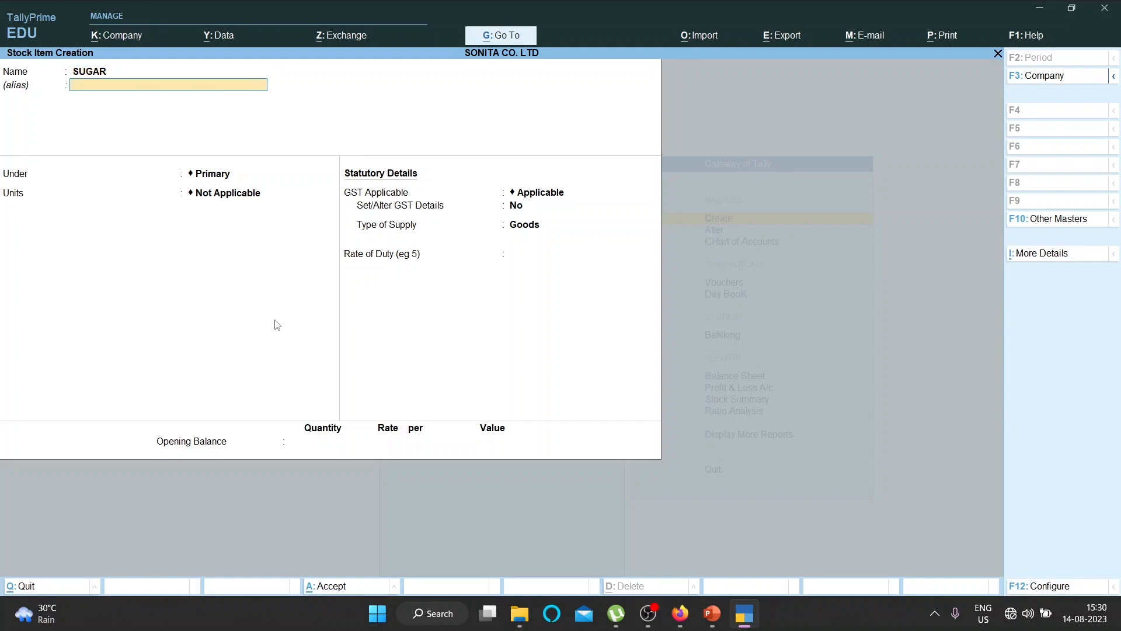
key(Return)
key(Down)
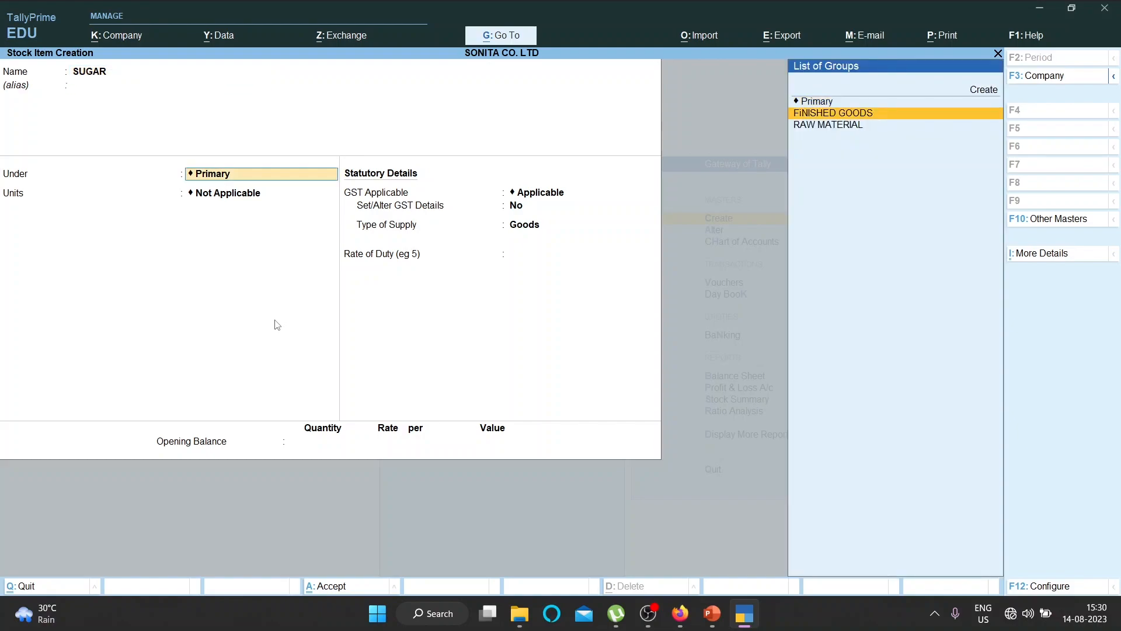
key(Return)
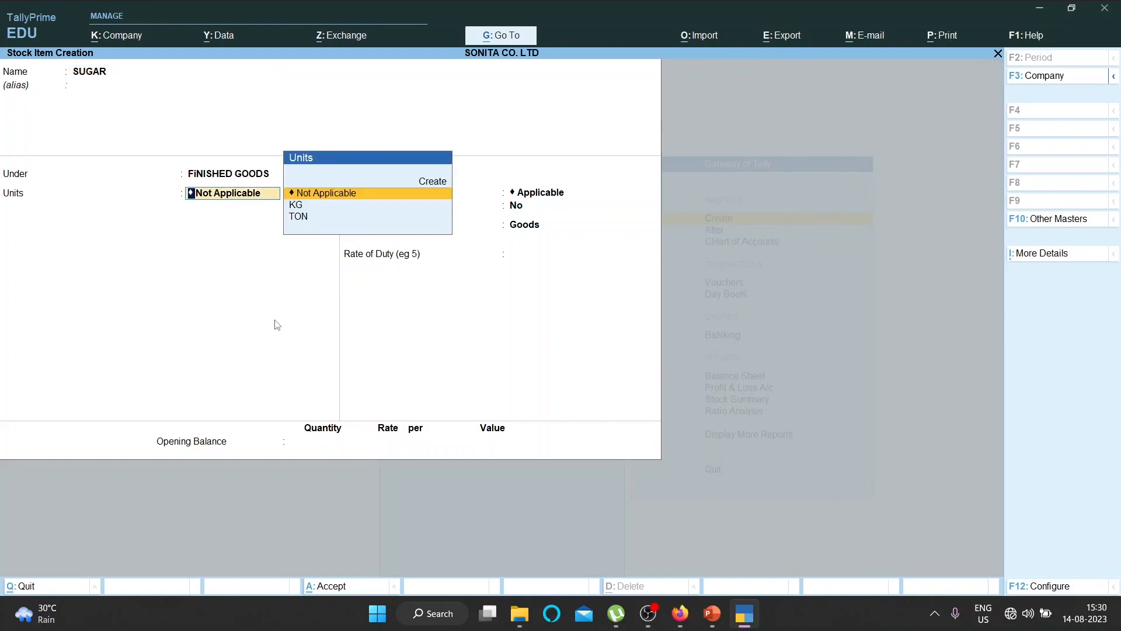
key(Down)
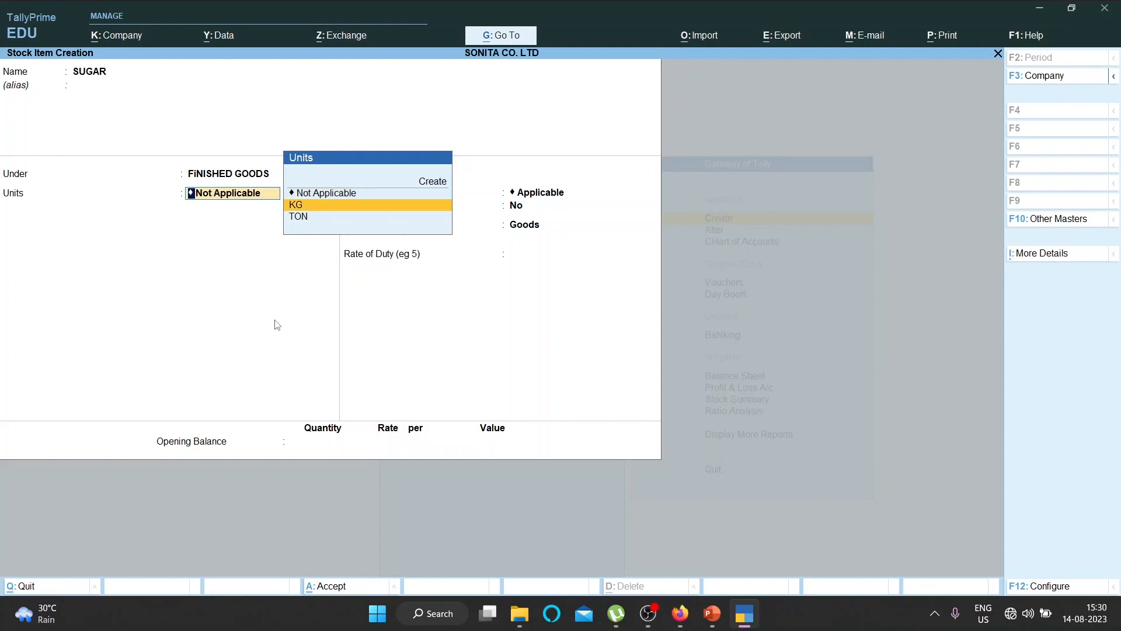
key(Return)
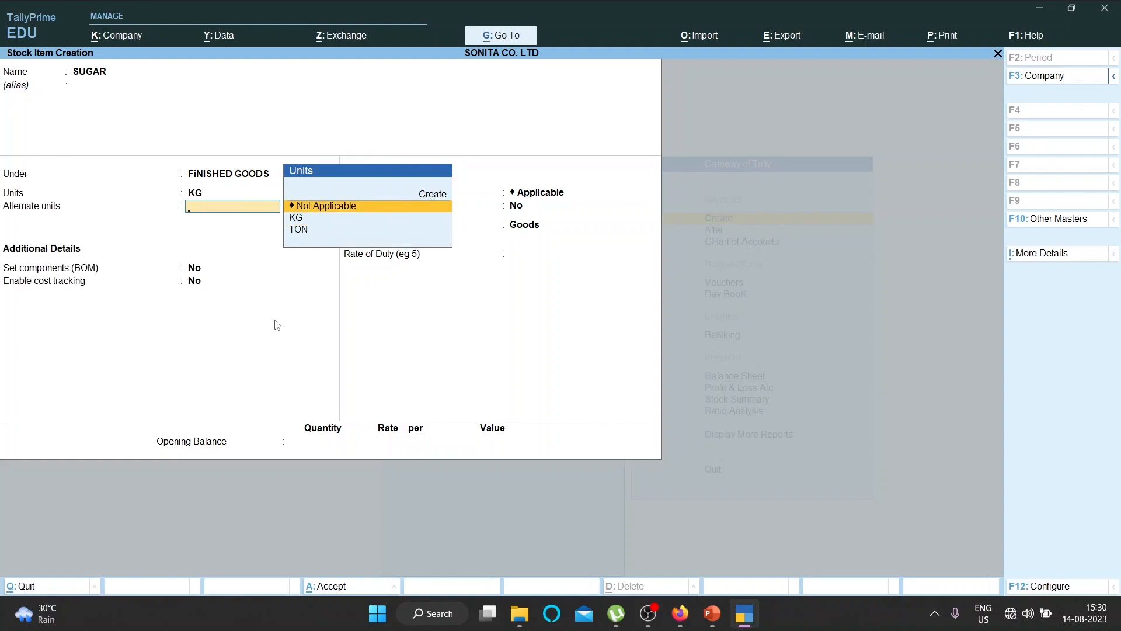
key(Return)
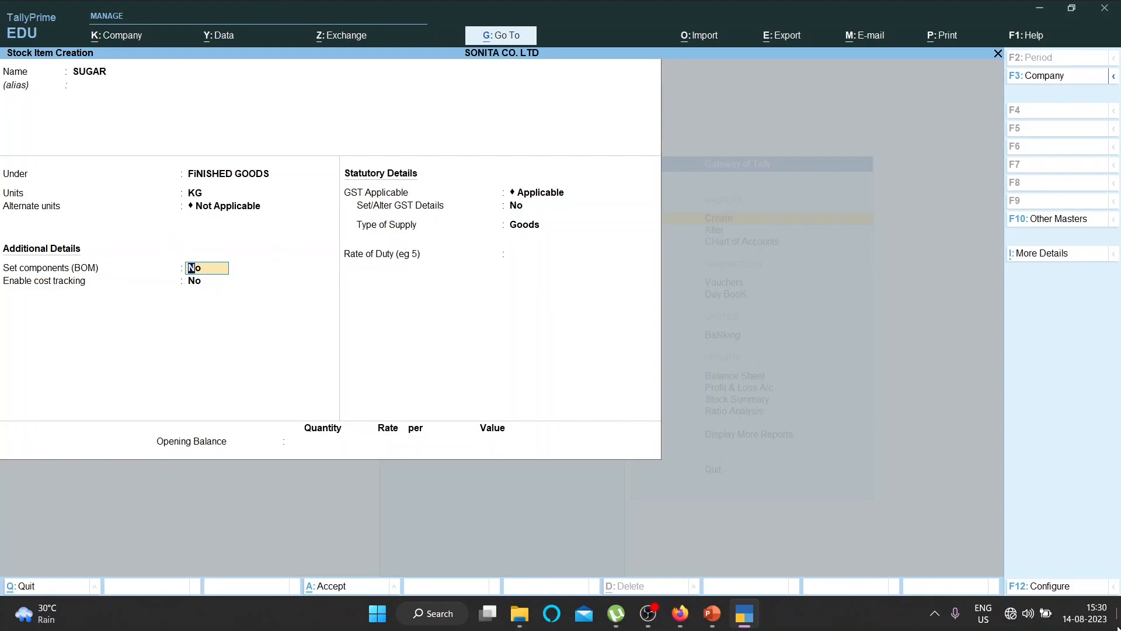
Check the Set Components List (Bill of Materials) option in the stock item configuration.
click(1045, 586)
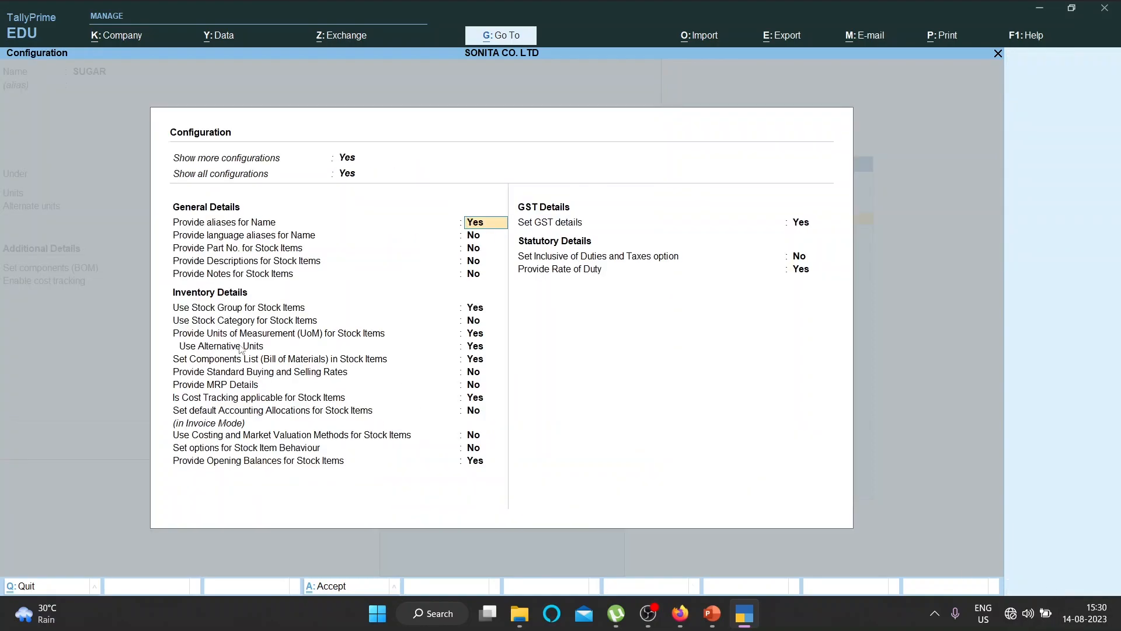
click(253, 361)
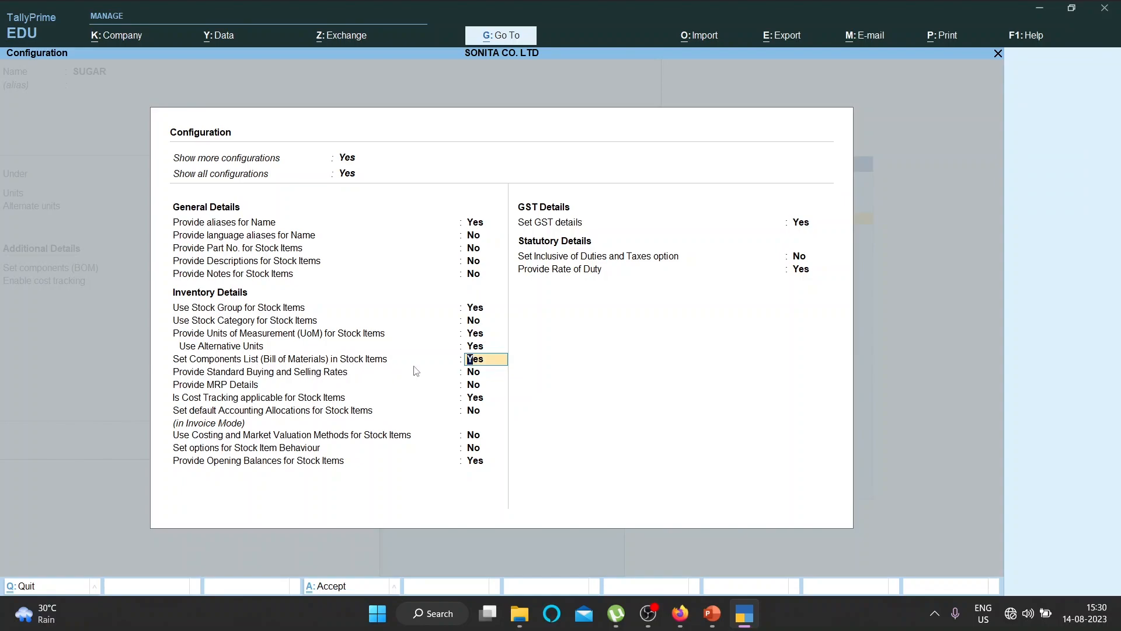
key(ctrl+a)
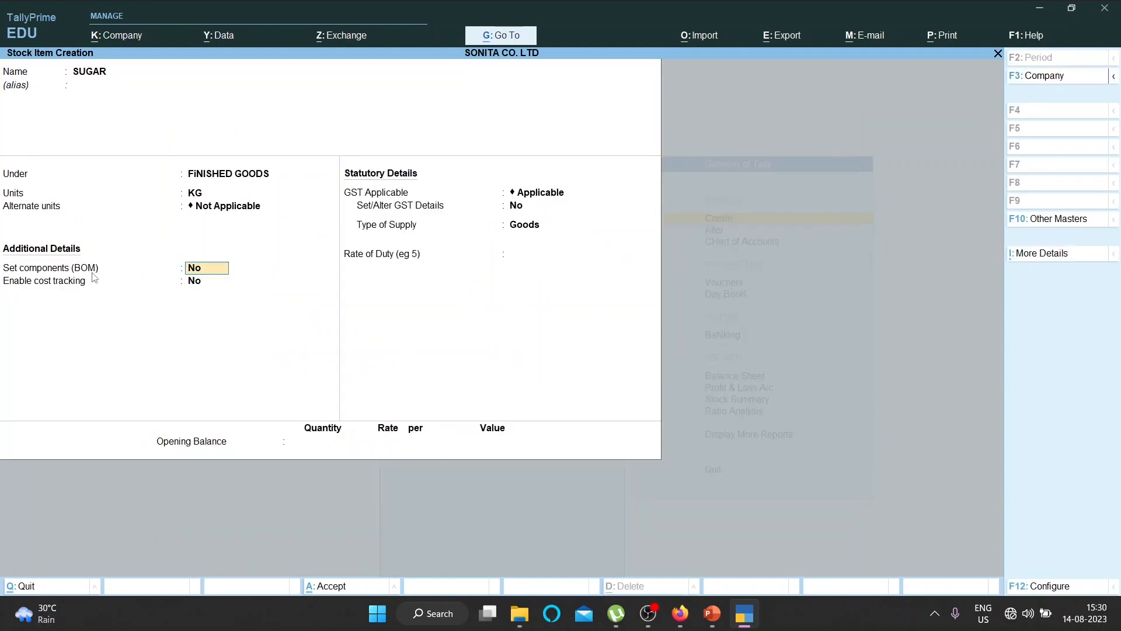
Enable components (BOM) for the sugar item and create a BOM named V1 with a unit of manufacture of 1 KG.
text(Y)
key(Return)
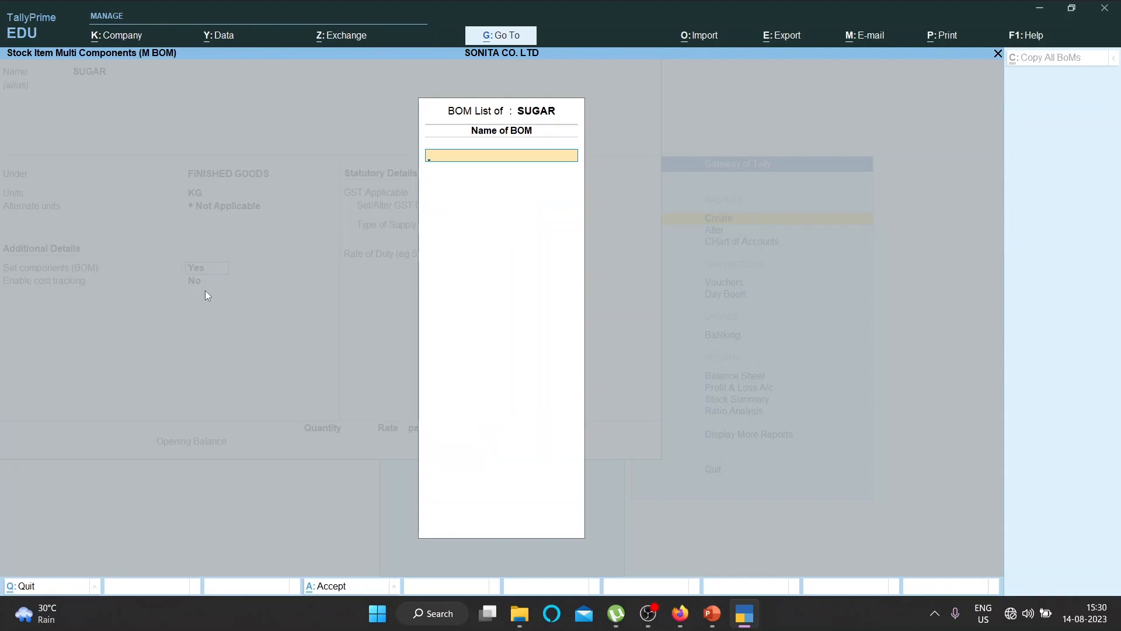
key(Escape)
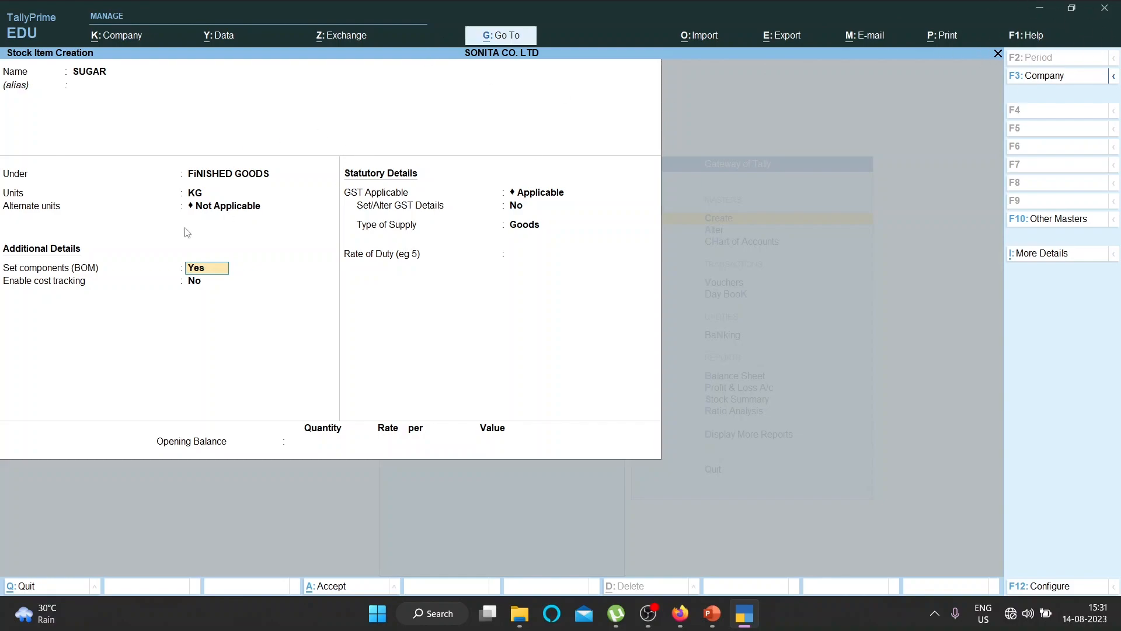
key(Return)
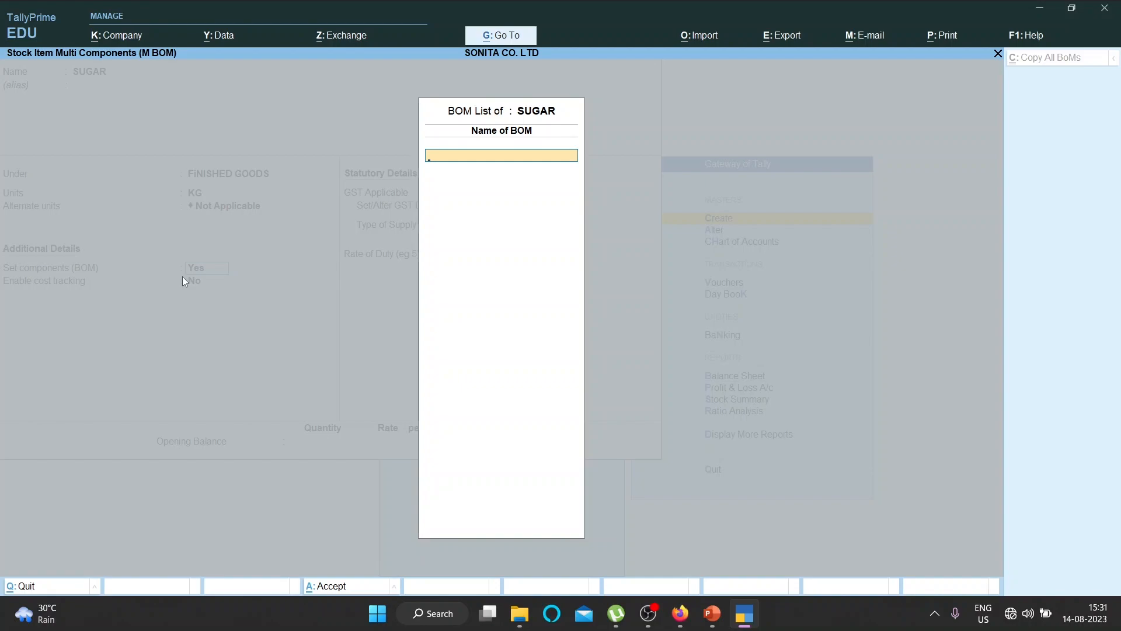
text(V1)
key(Return)
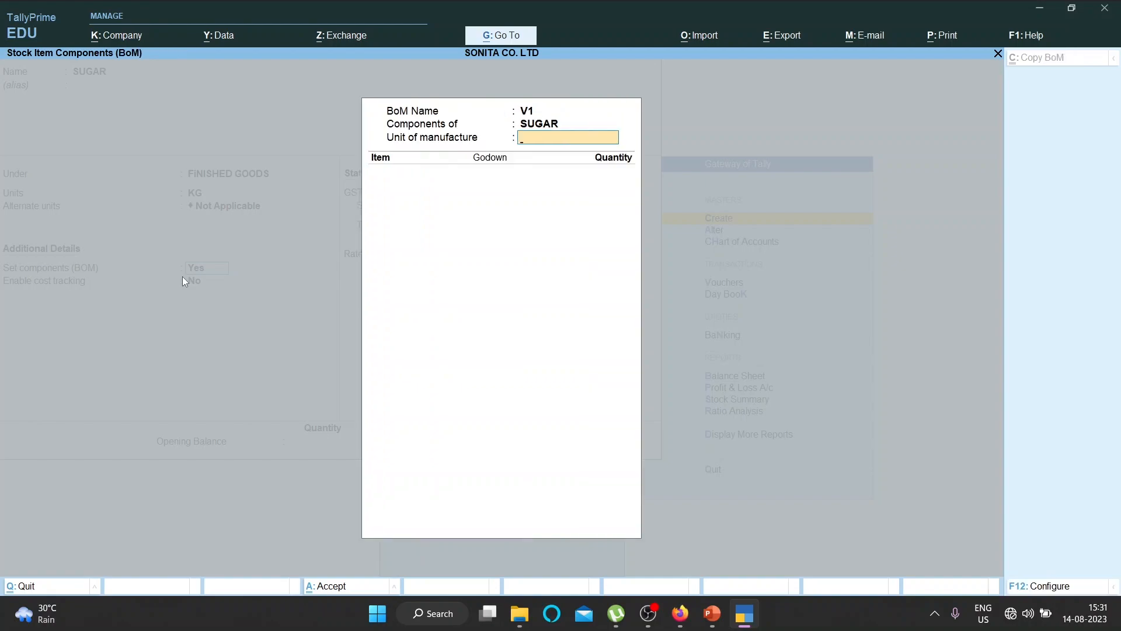
key(Return)
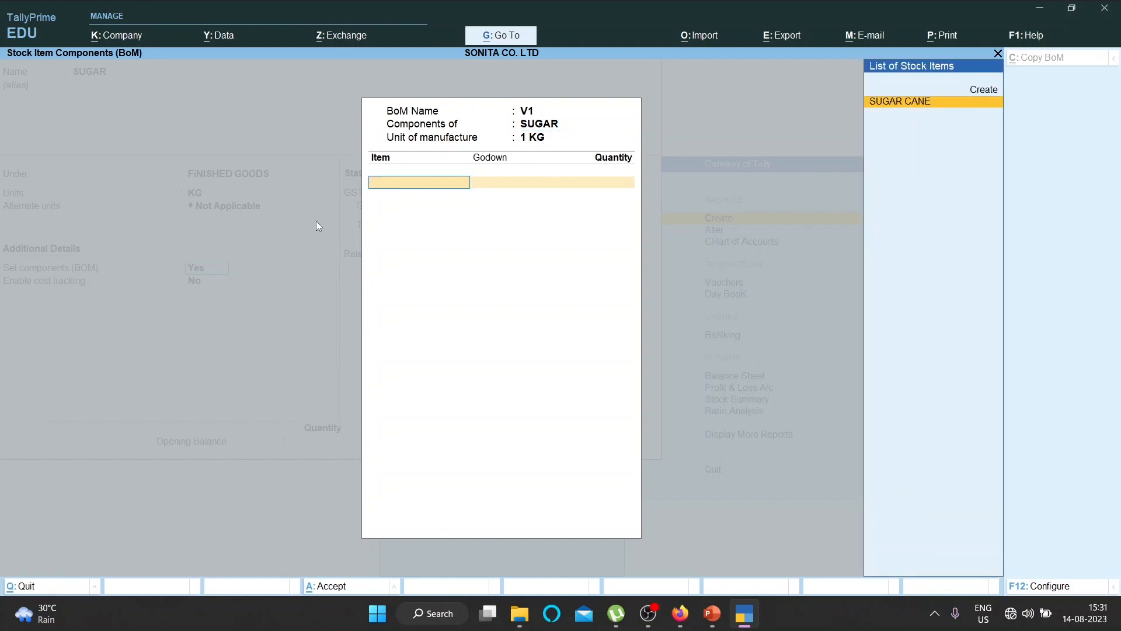
Add 10 KG of SUGAR CANE from the RAW MATERIAL godown as the component of BOM V1 and accept it.
key(Return)
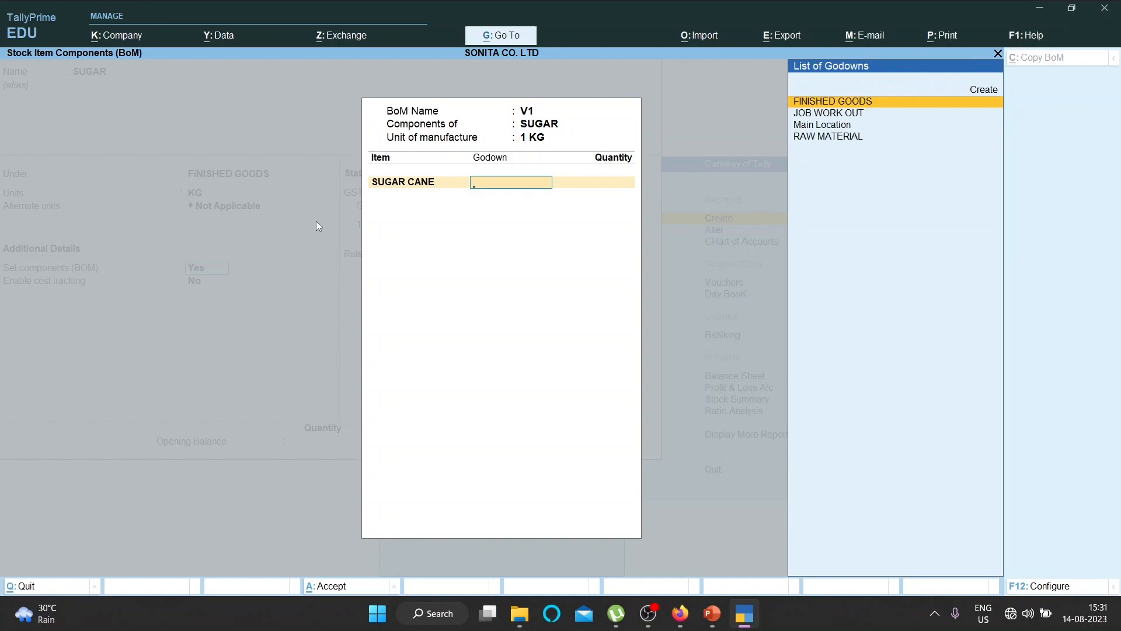
key(Down)
key(Down)
key(Down)
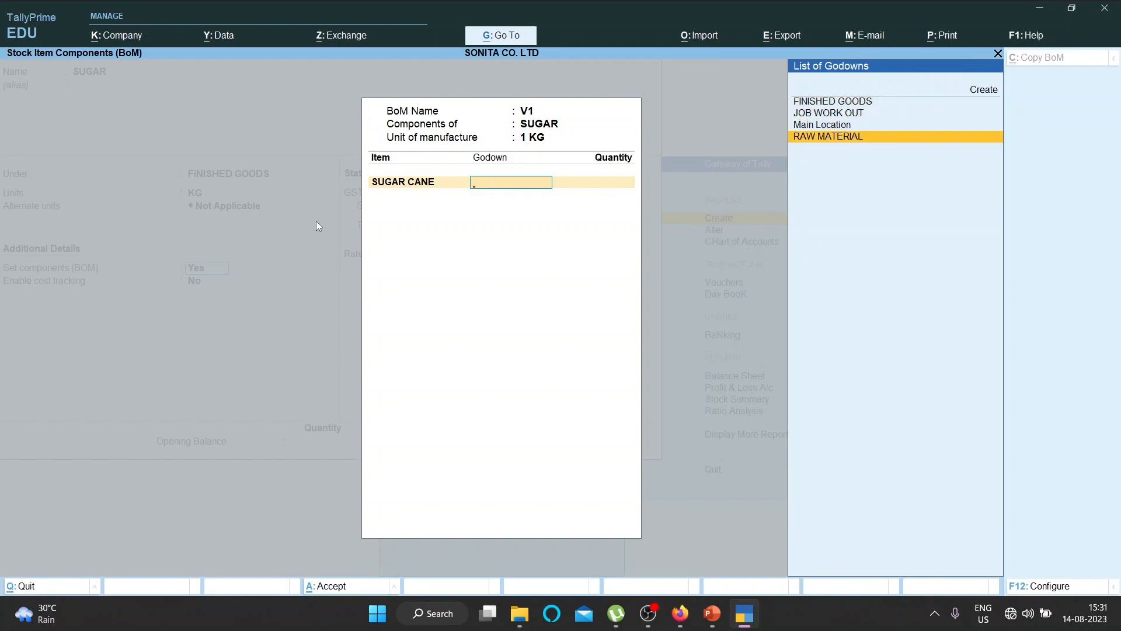
key(Return)
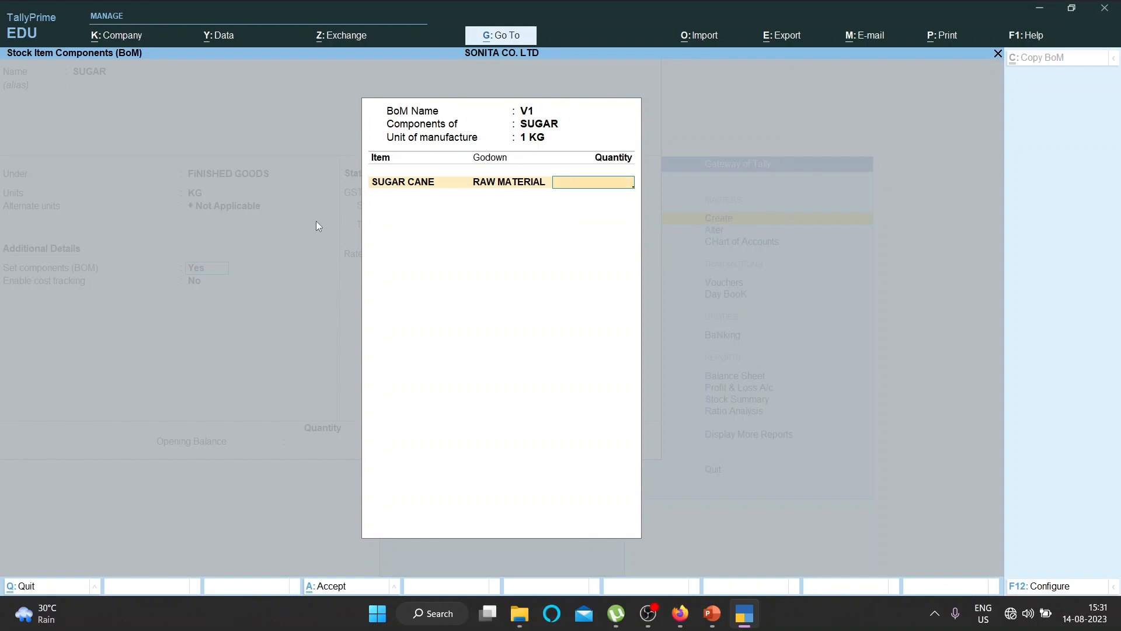
text(10)
key(Return)
key(BackSpace)
text(10)
key(Return)
key(Return)
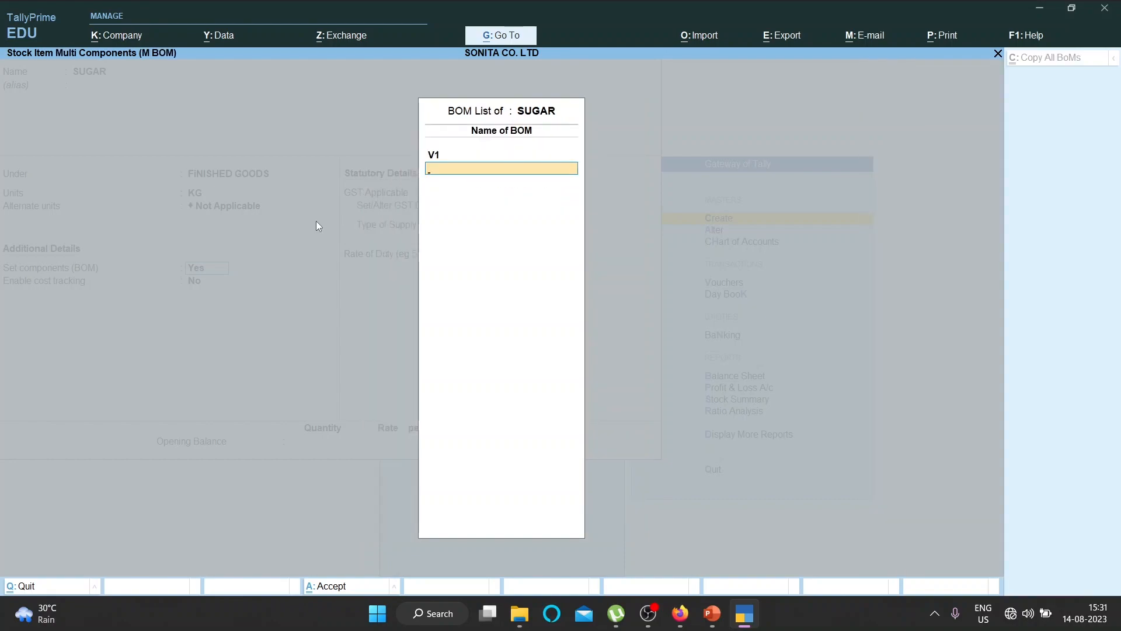
Reopen BOM V1 and review its component, godown and quantity.
key(BackSpace)
key(Return)
key(Return)
key(Return)
key(Return)
key(Return)
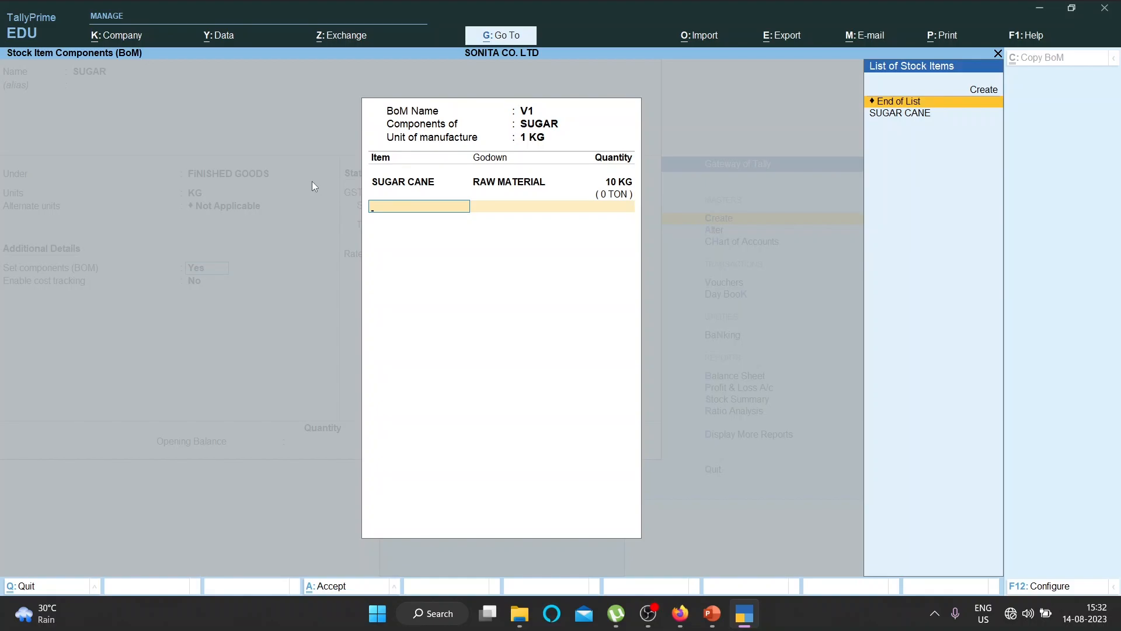
Accept the sugar's BOM list, save the stock item with its default statutory details, and leave item creation.
key(Return)
key(Return)
key(Return)
key(Return)
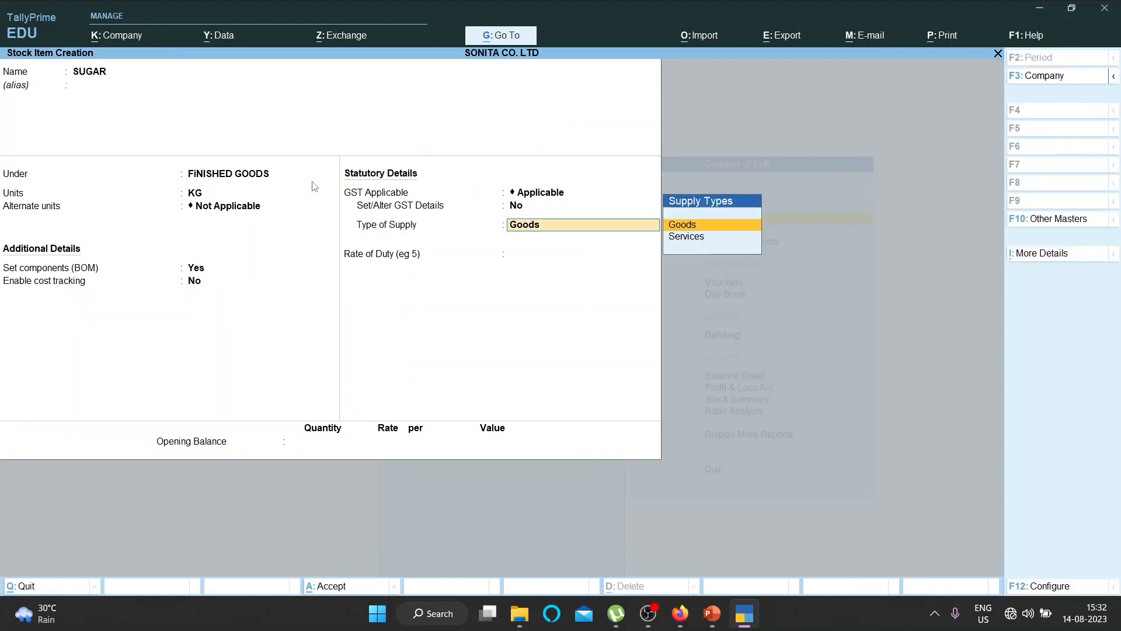
key(ctrl+a)
key(Escape)
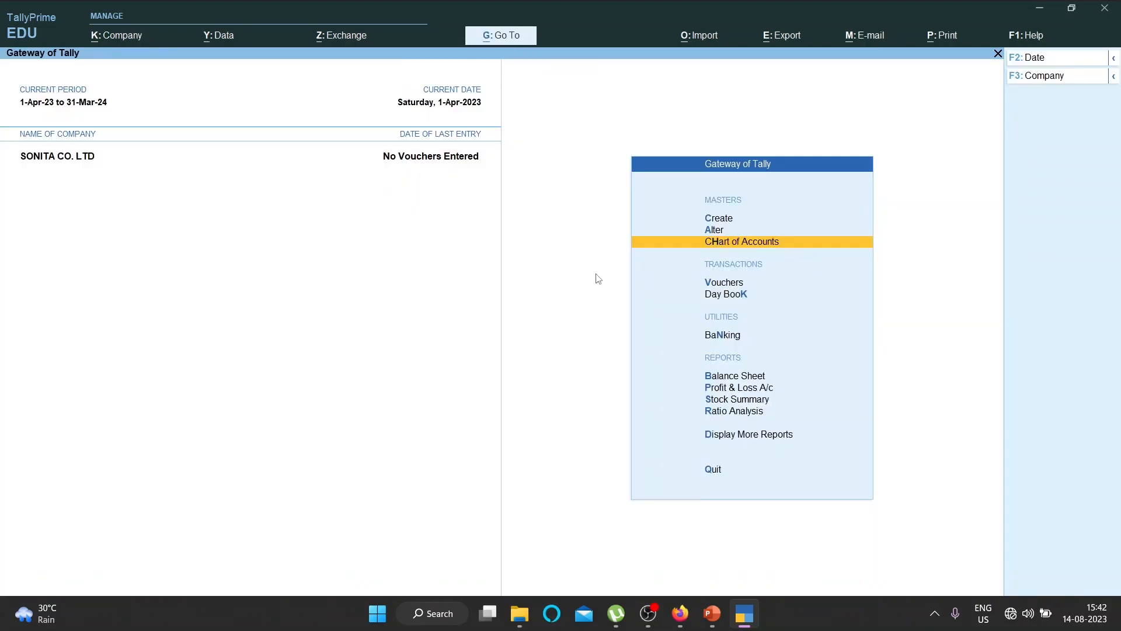
Open voucher entry and read the sugar cane purchase task in JOB WORK OUT.pdf in Firefox.
key(Down)
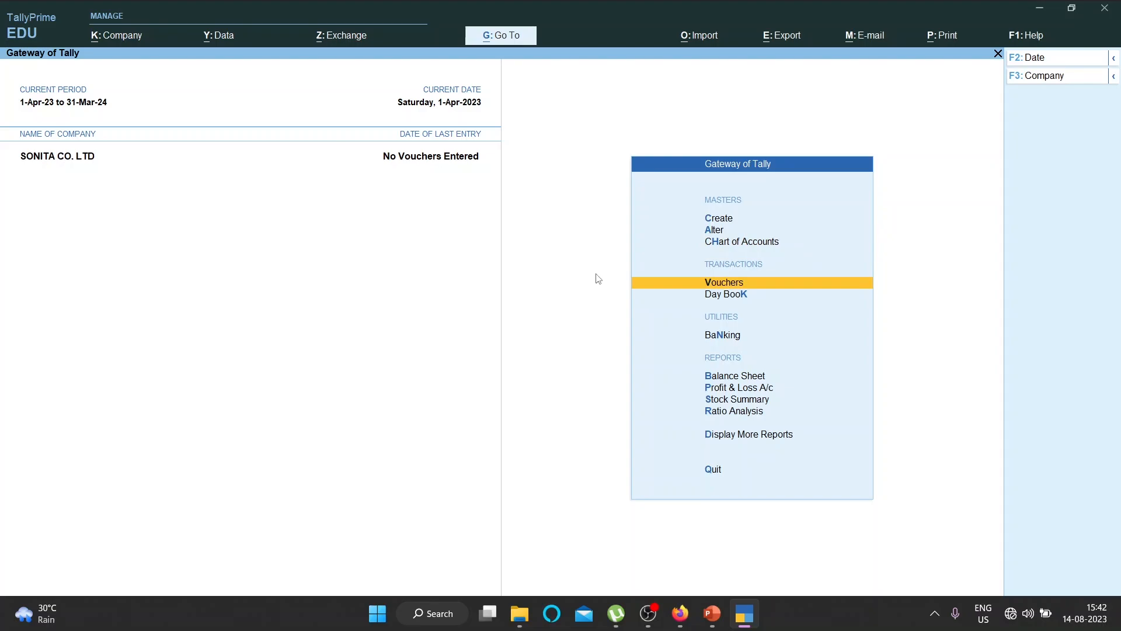
click(728, 287)
click(684, 612)
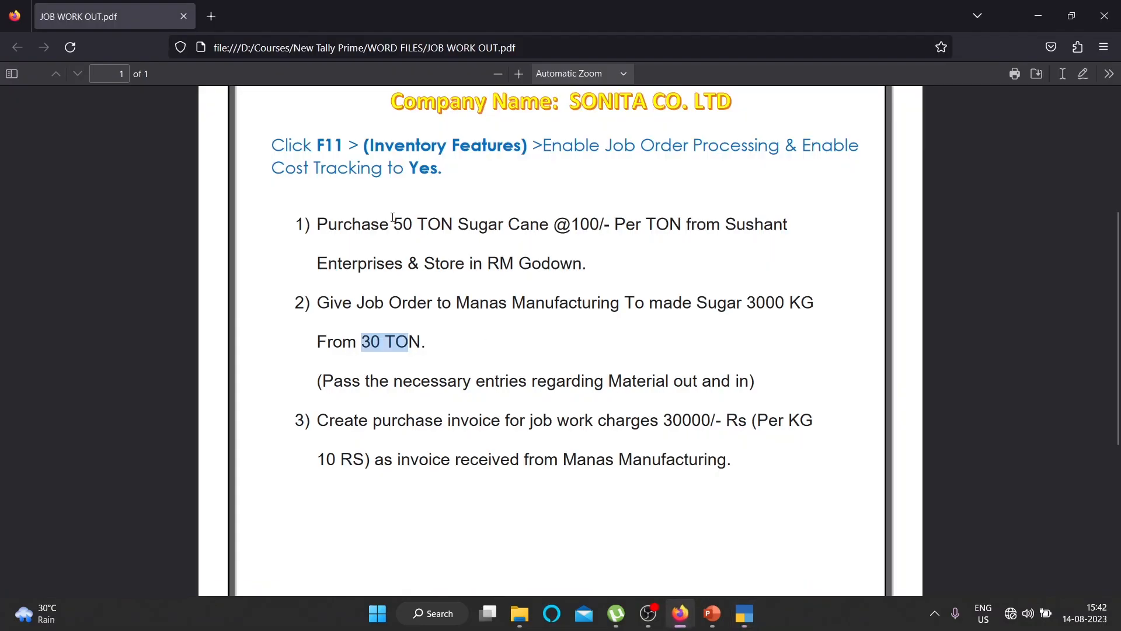
click(446, 252)
drag(395, 224, 489, 232)
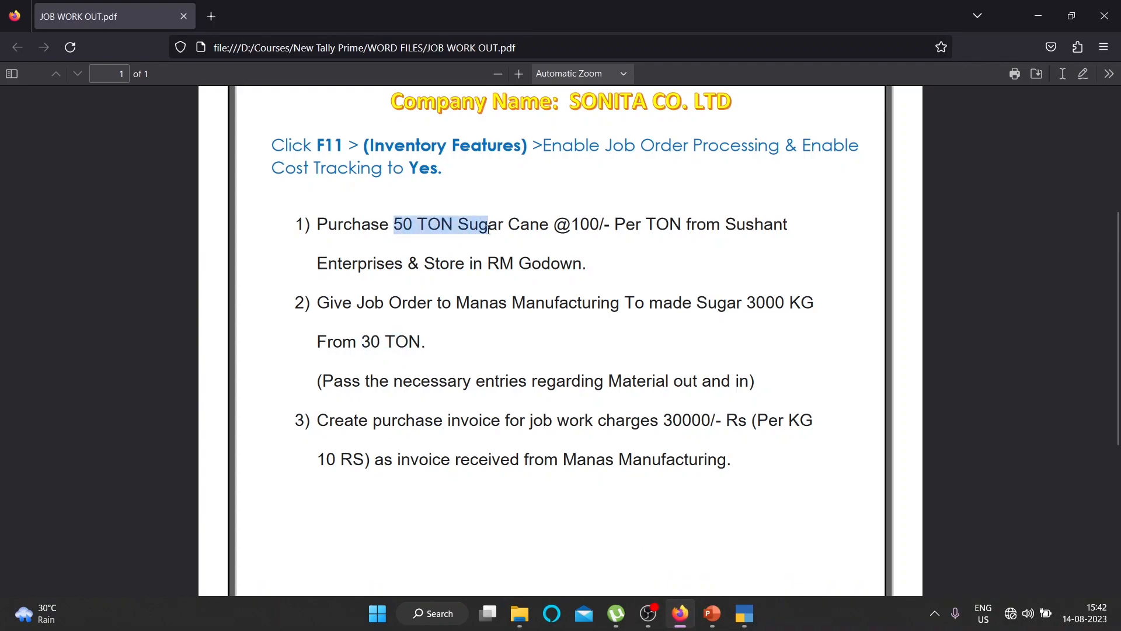
click(515, 257)
Switch to TallyPrime and start a Purchase voucher with Sushant Enterprises as the party account, leaving the receipt details blank.
click(743, 613)
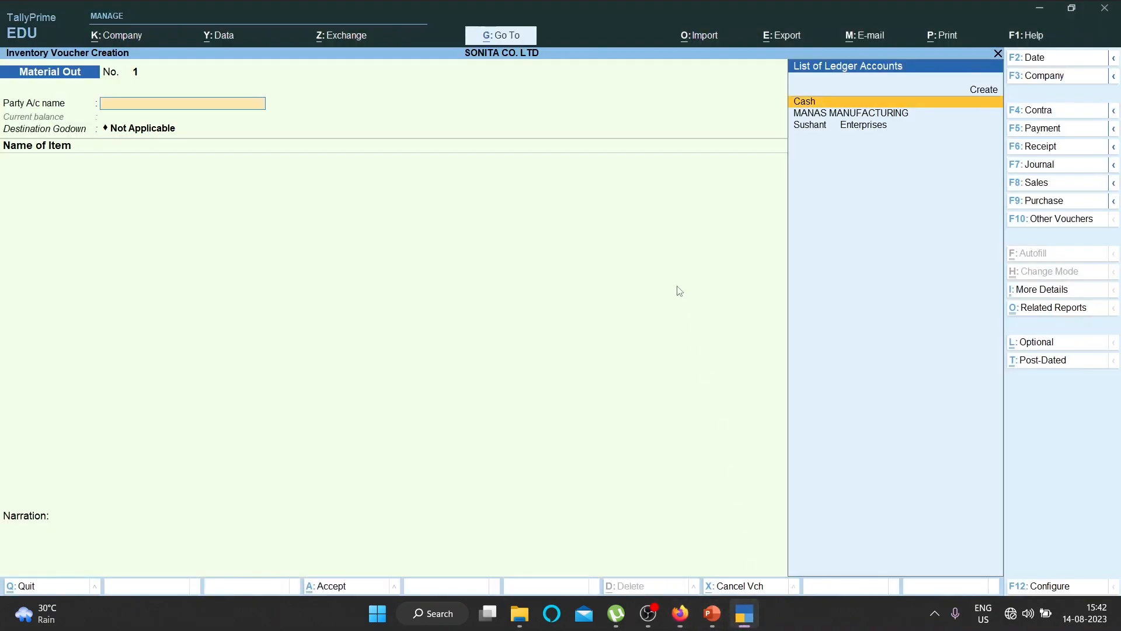
click(1027, 203)
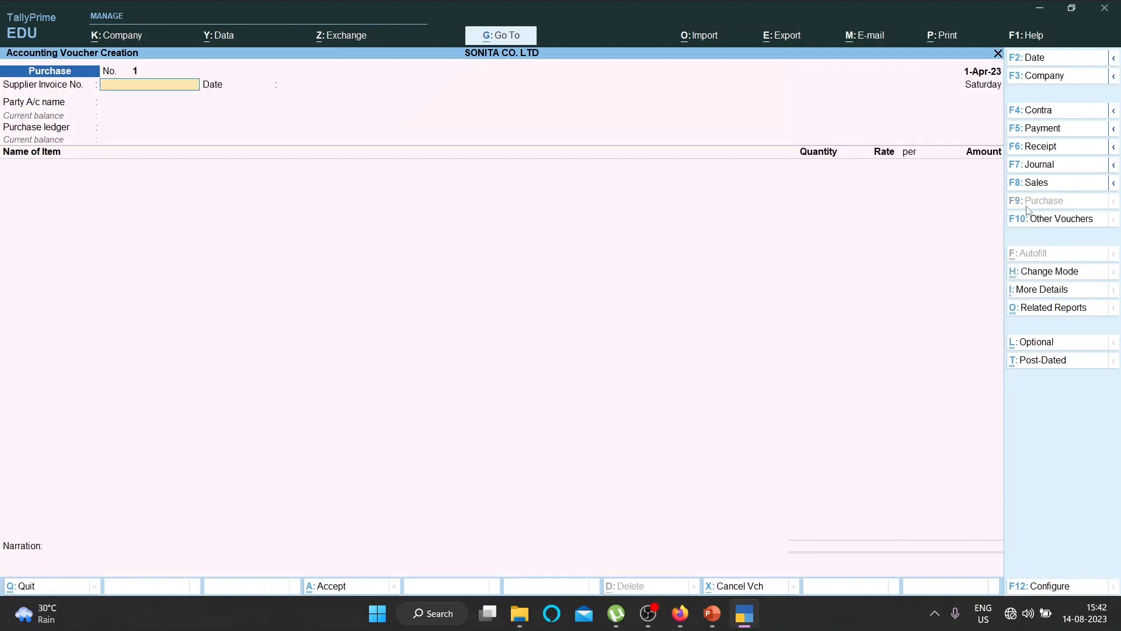
key(Return)
key(Return)
key(Down)
key(Down)
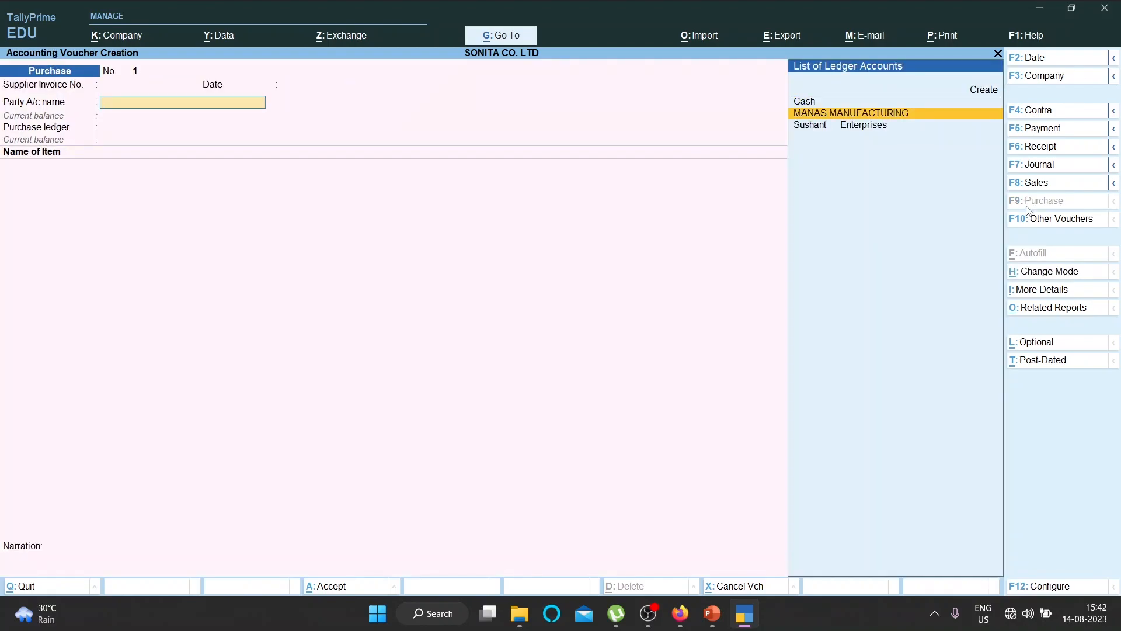
key(Return)
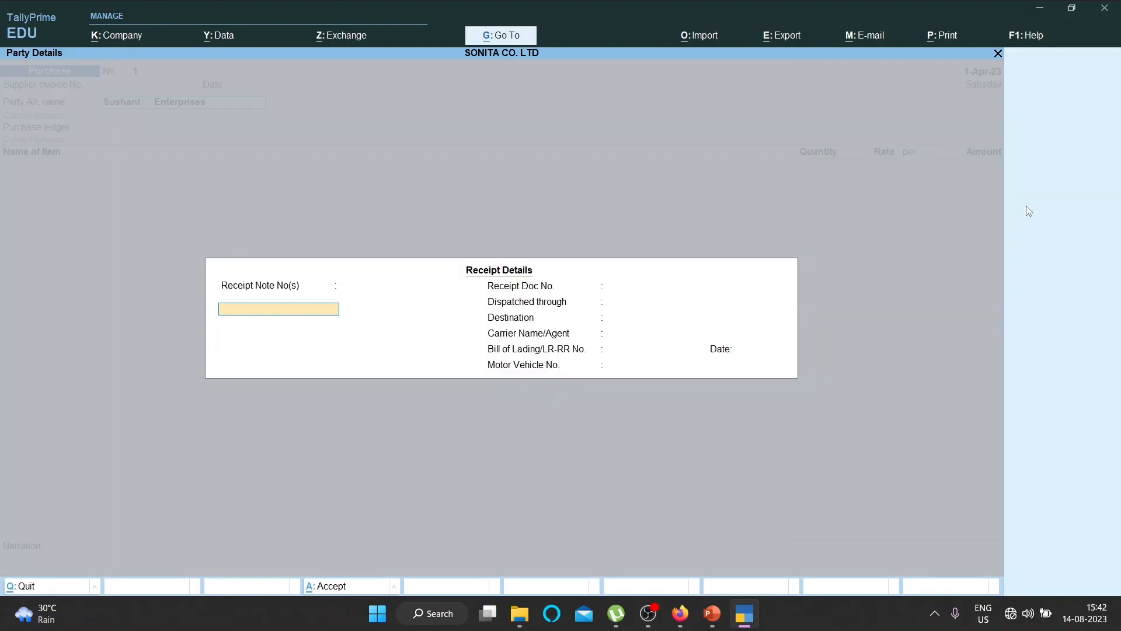
key(ctrl+a)
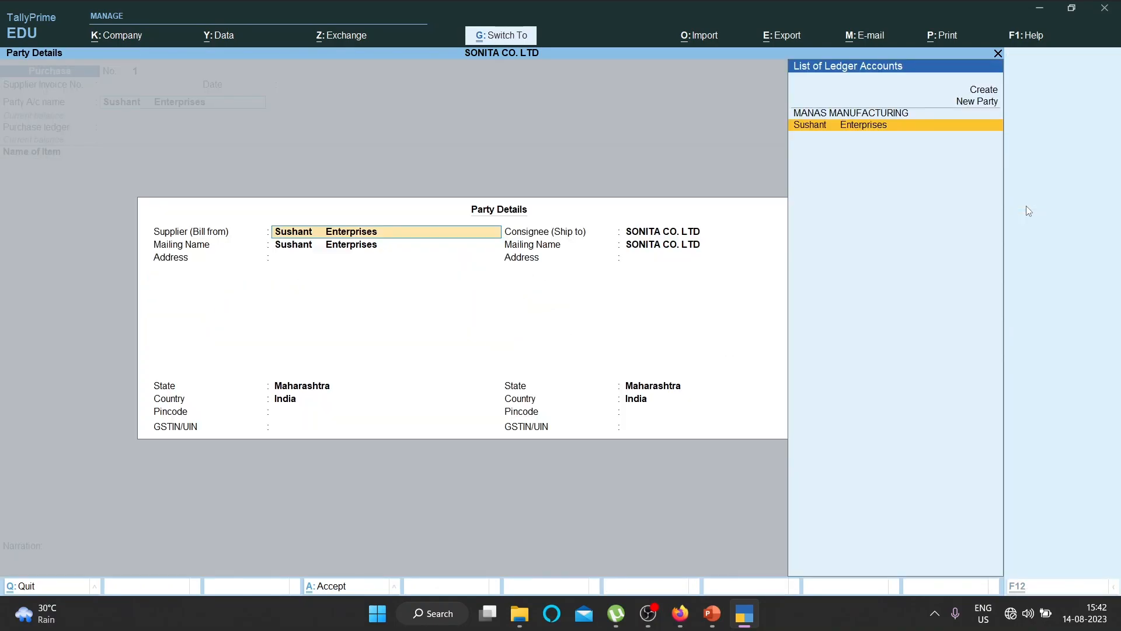
Accept the supplier's party details and select PURCHASE as the voucher's purchase ledger.
key(ctrl+a)
key(BackSpace)
key(Return)
key(ctrl+a)
key(ctrl+a)
key(Return)
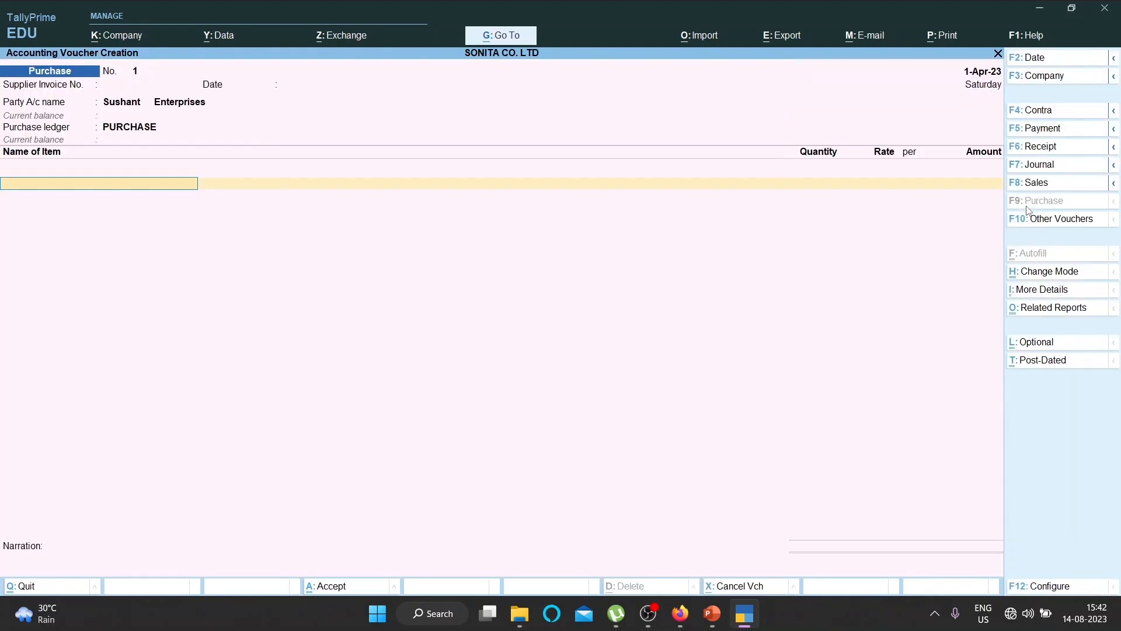
Add SUGAR CANE as the purchase voucher's stock item.
text(S)
key(Up)
key(Up)
key(Up)
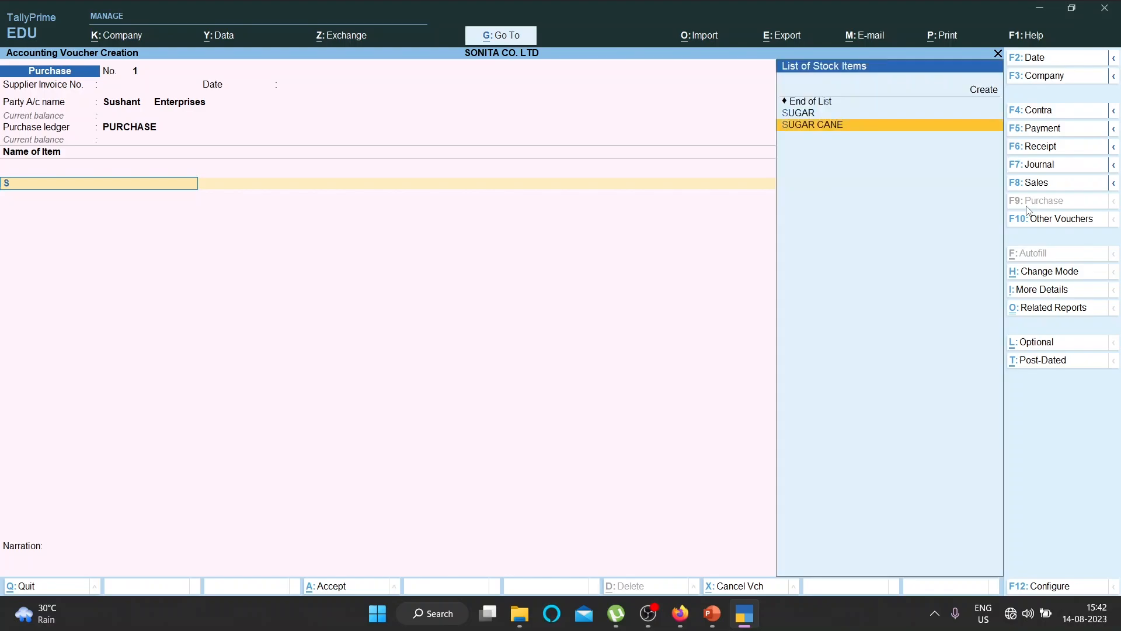
key(Down)
key(Down)
key(Return)
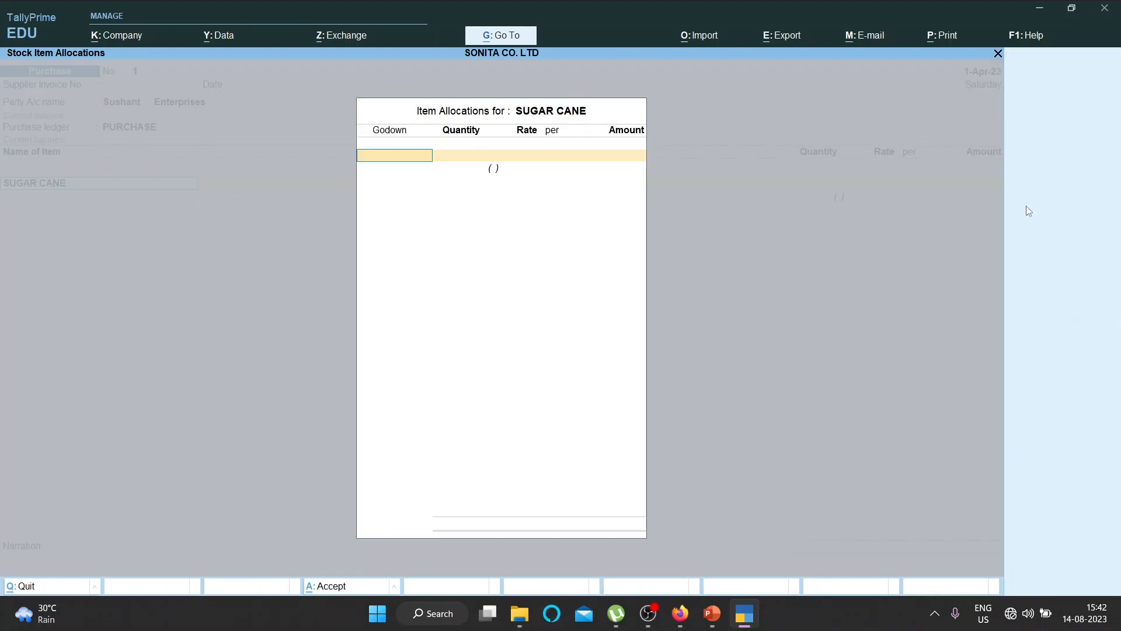
Allocate 50 TON of sugar cane to the RAW MATERIAL godown.
text(R)
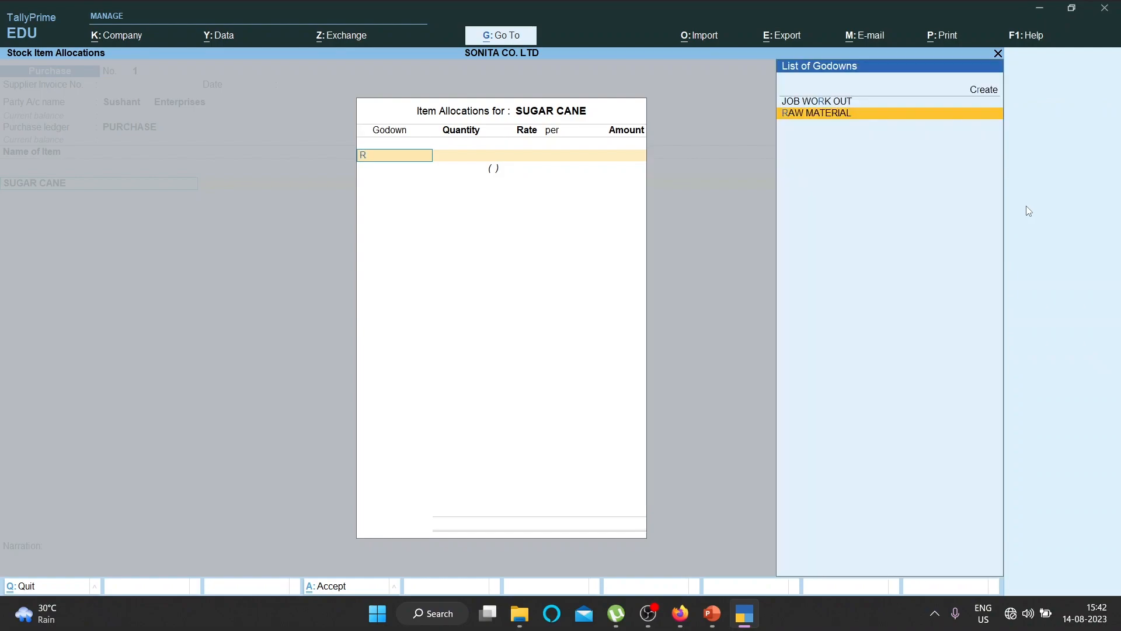
key(Return)
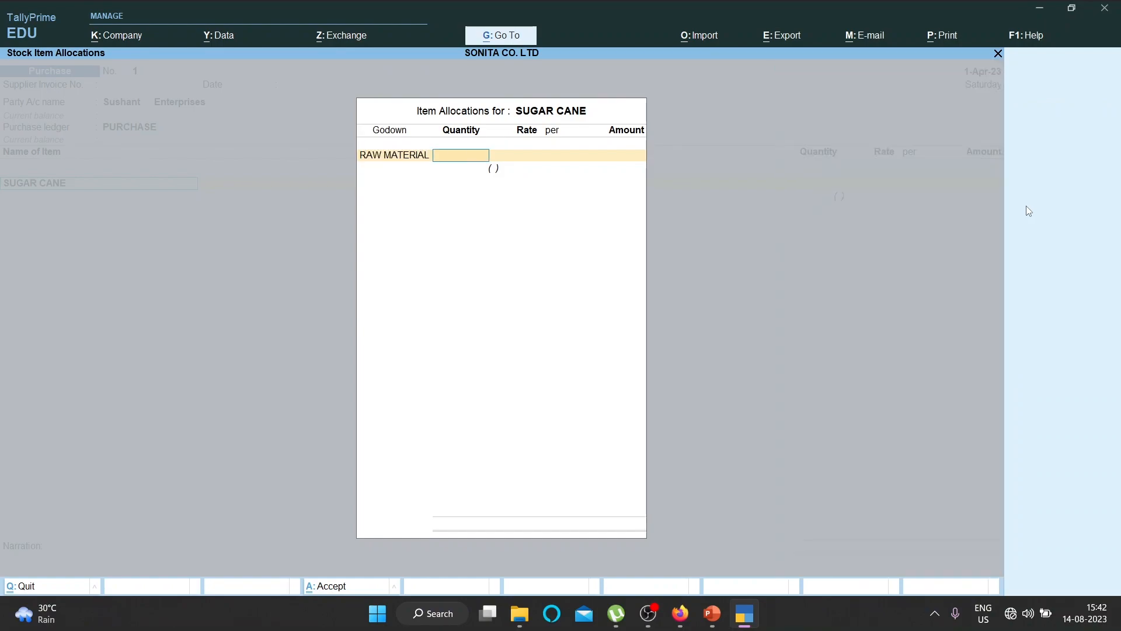
text(50)
key(Return)
key(BackSpace)
text(50 TON)
key(Return)
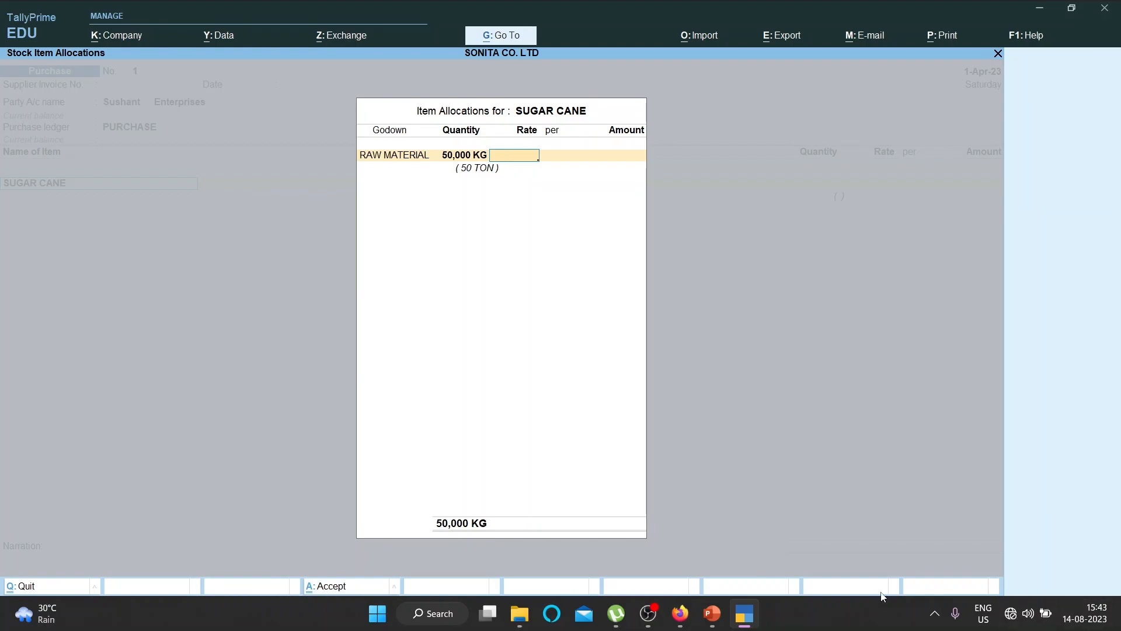
Check the purchase rate in JOB WORK OUT.pdf in Firefox, and back in TallyPrime set the sugar cane rate to 100 per TON.
click(679, 611)
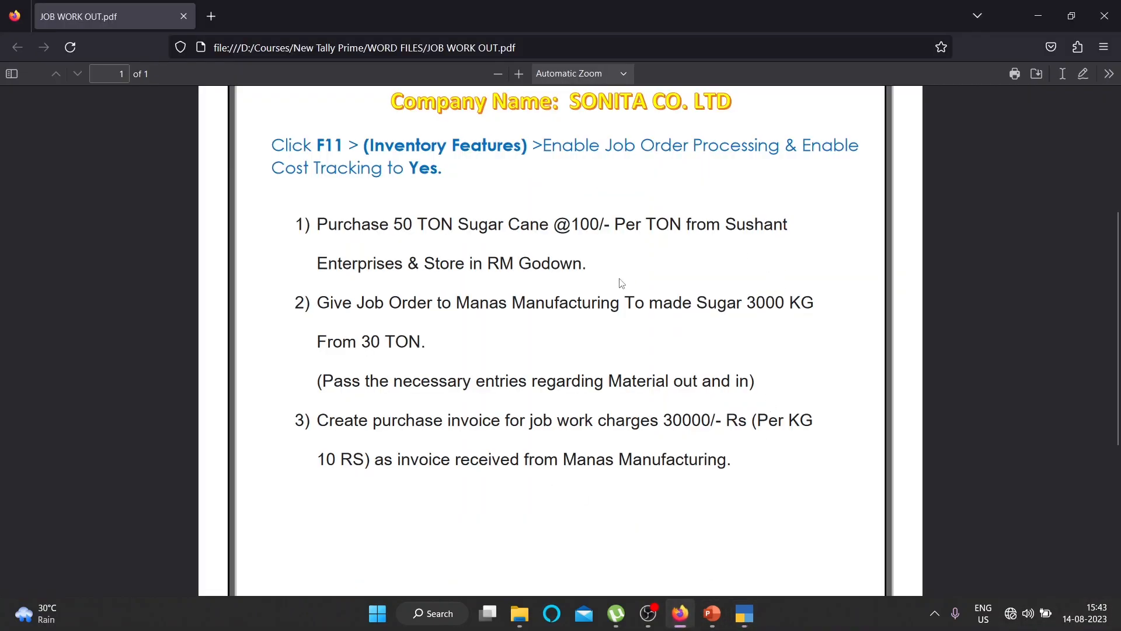
click(744, 612)
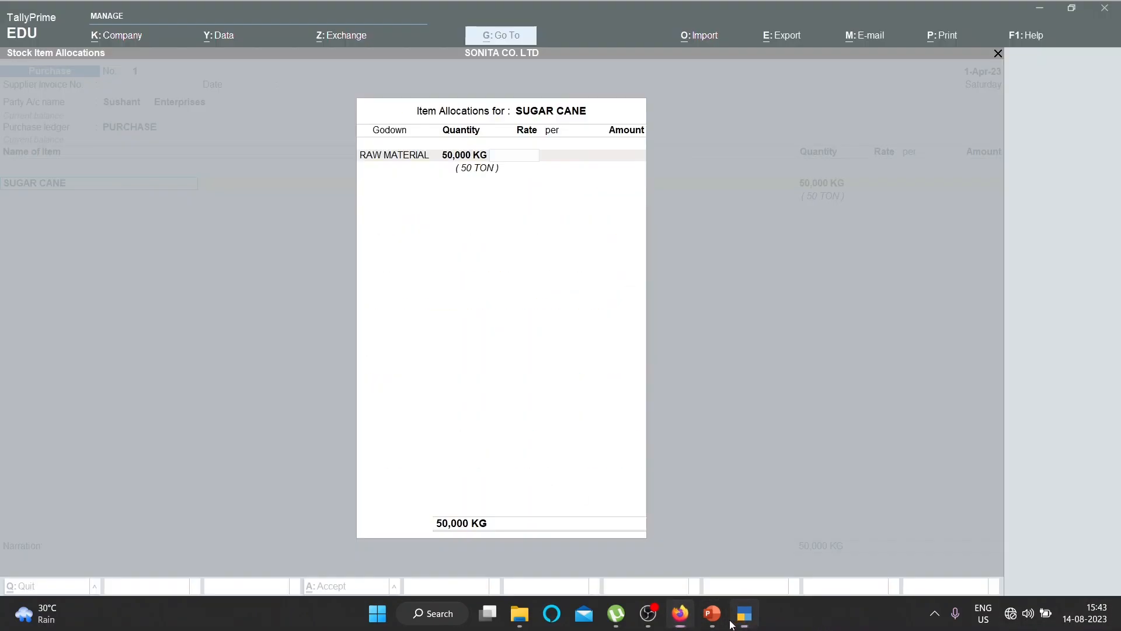
text(100)
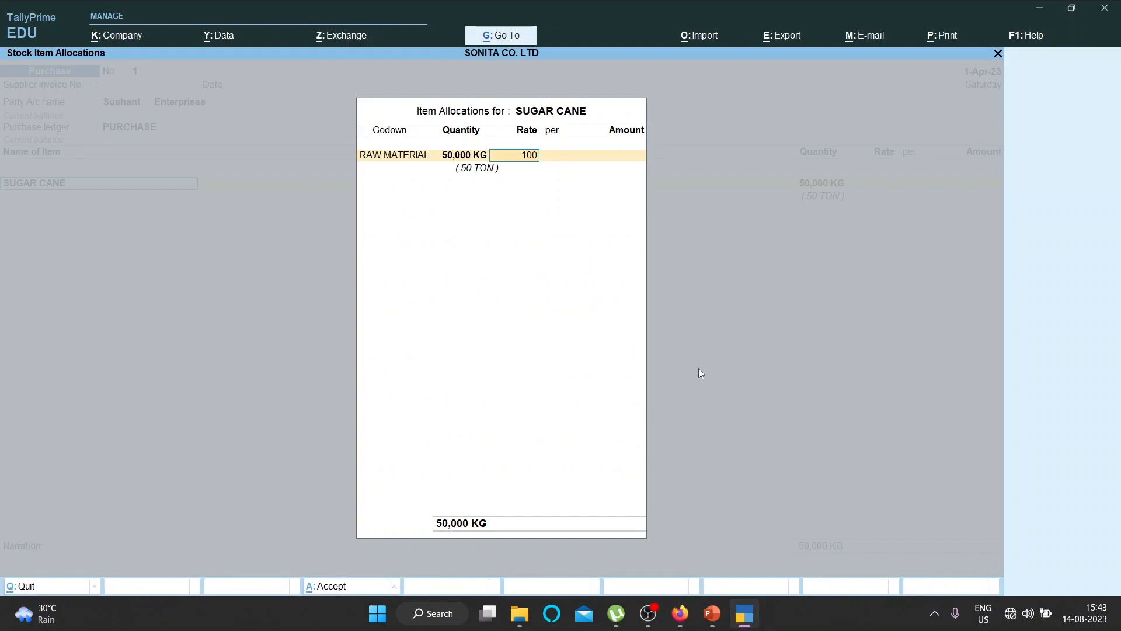
key(Return)
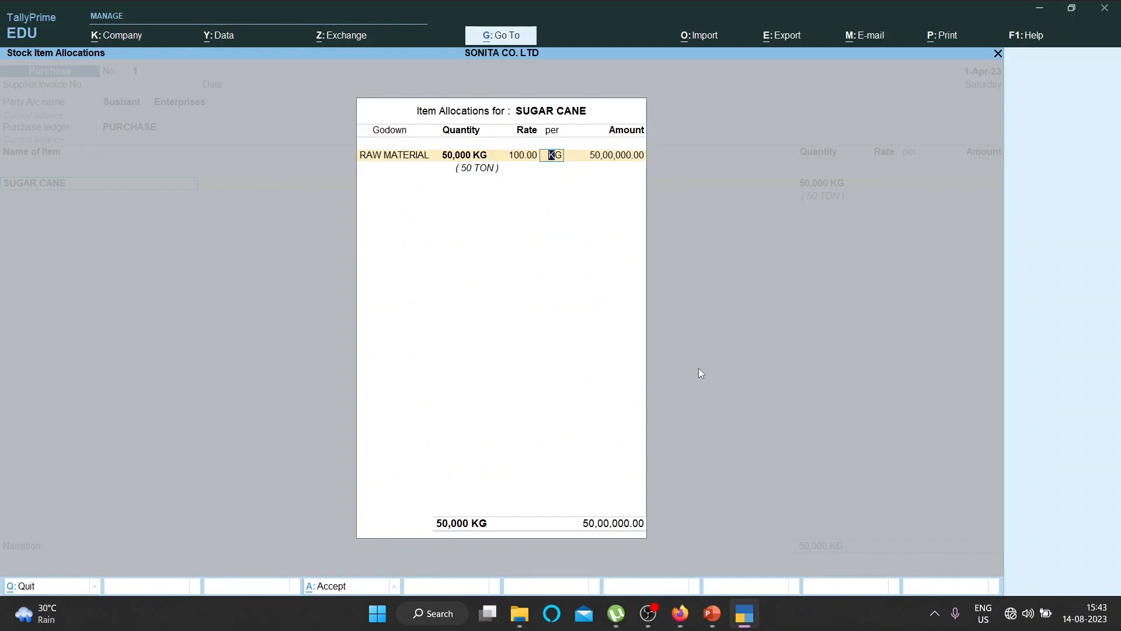
text(T)
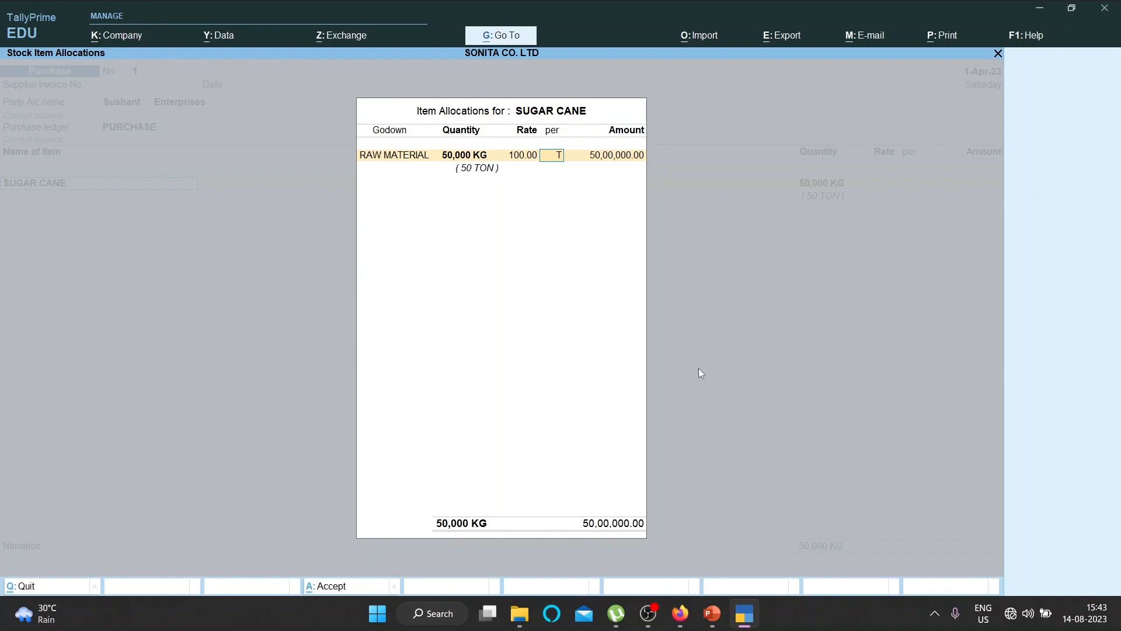
key(Return)
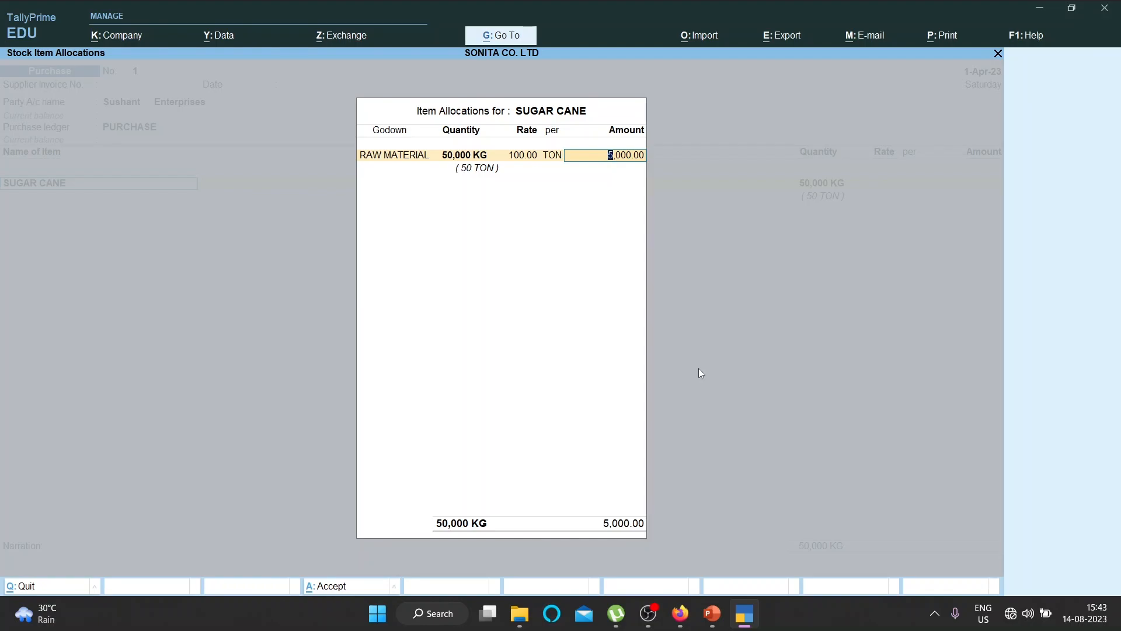
Accept the calculated sugar cane amount and close the godown allocation and the voucher's item list.
key(Return)
key(Return)
key(Return)
key(Return)
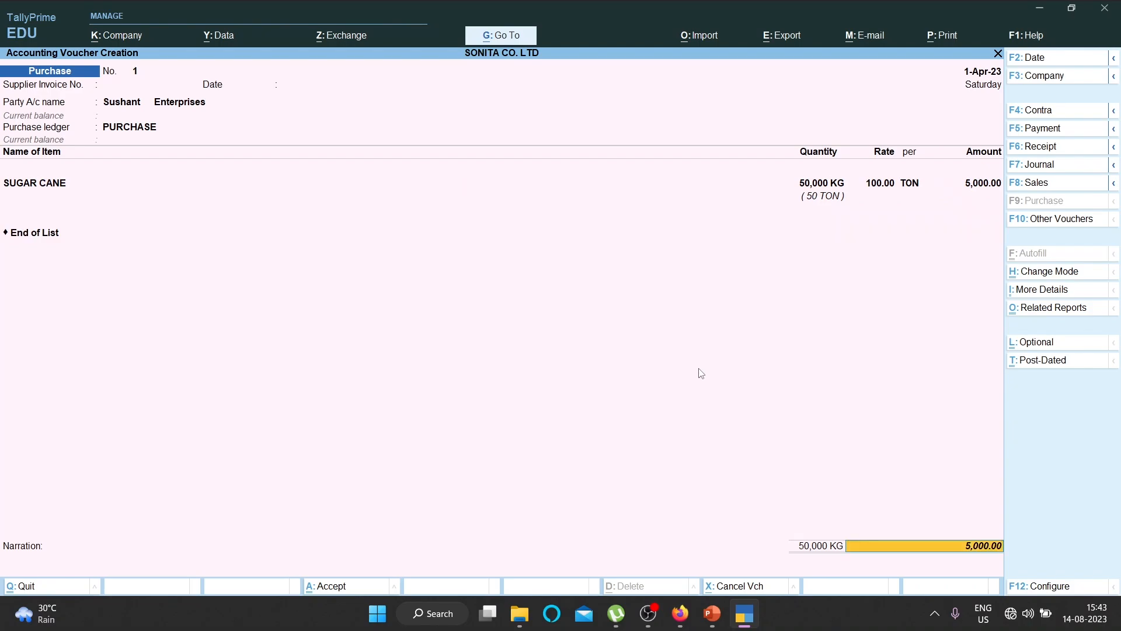
Record the supplier's bill as New Ref SE-01, save the purchase voucher without a narration, and leave voucher entry.
key(Return)
key(Return)
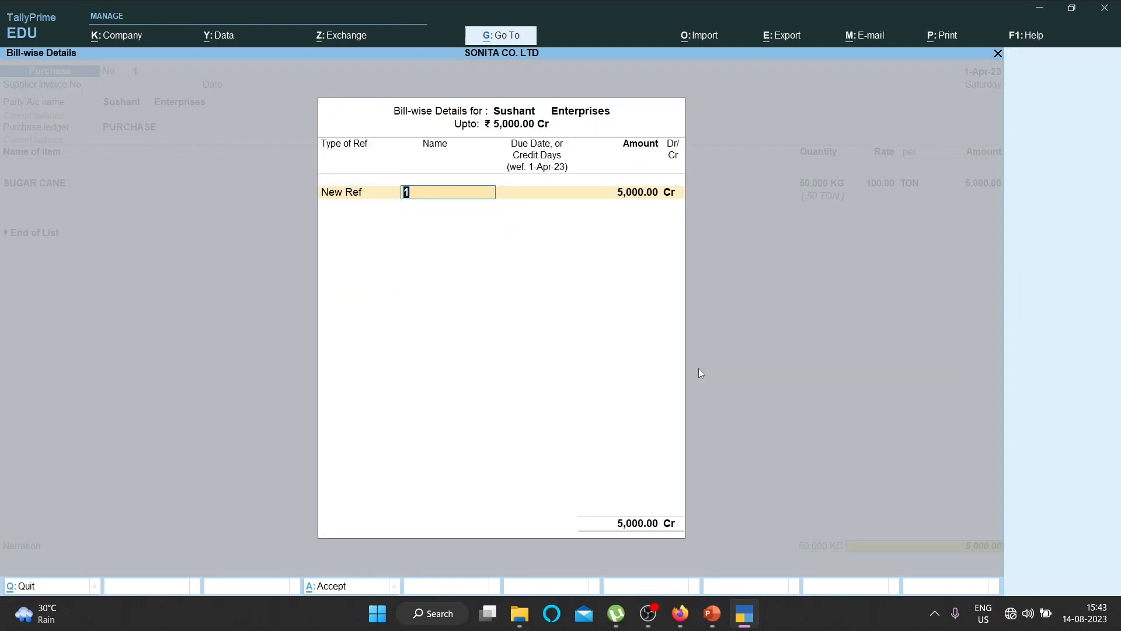
text(SE-01)
key(Return)
key(Return)
key(Return)
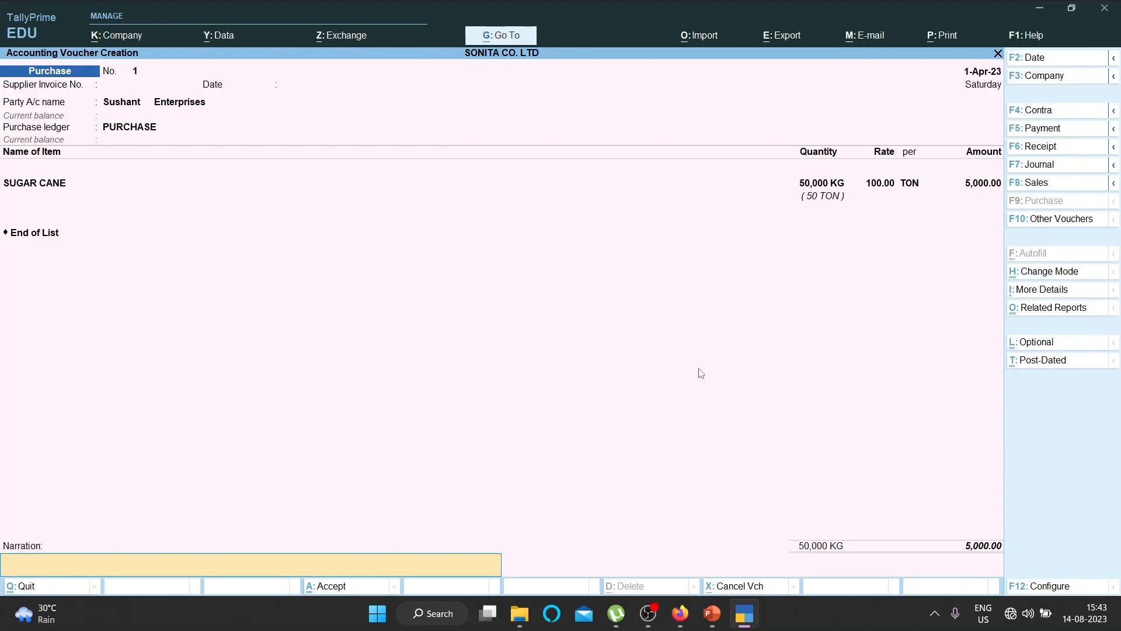
key(ctrl+a)
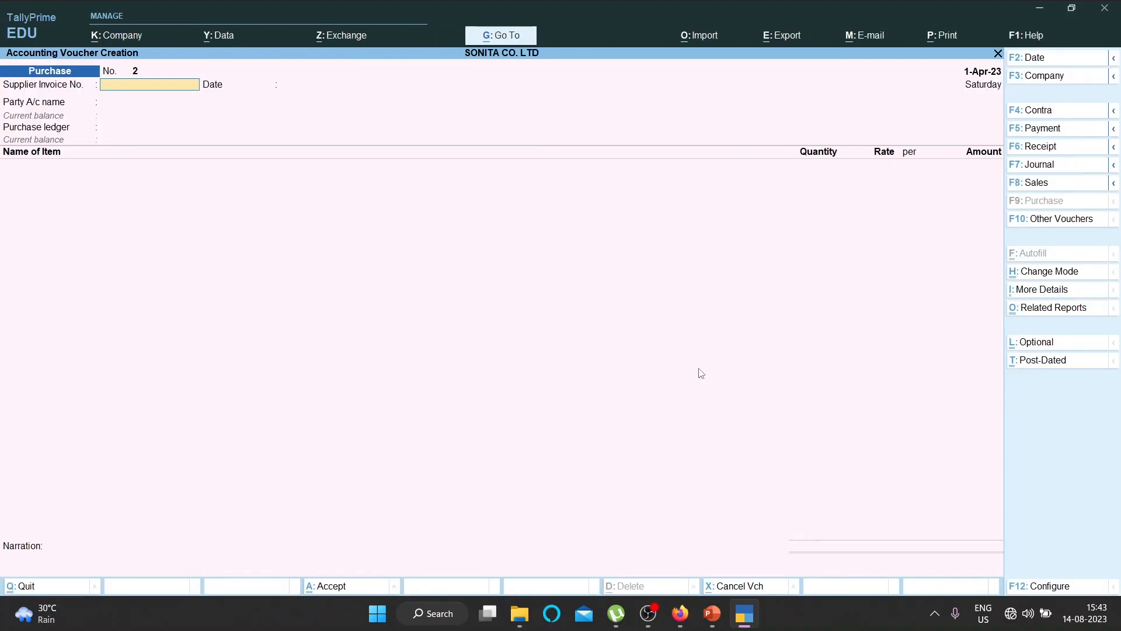
key(Escape)
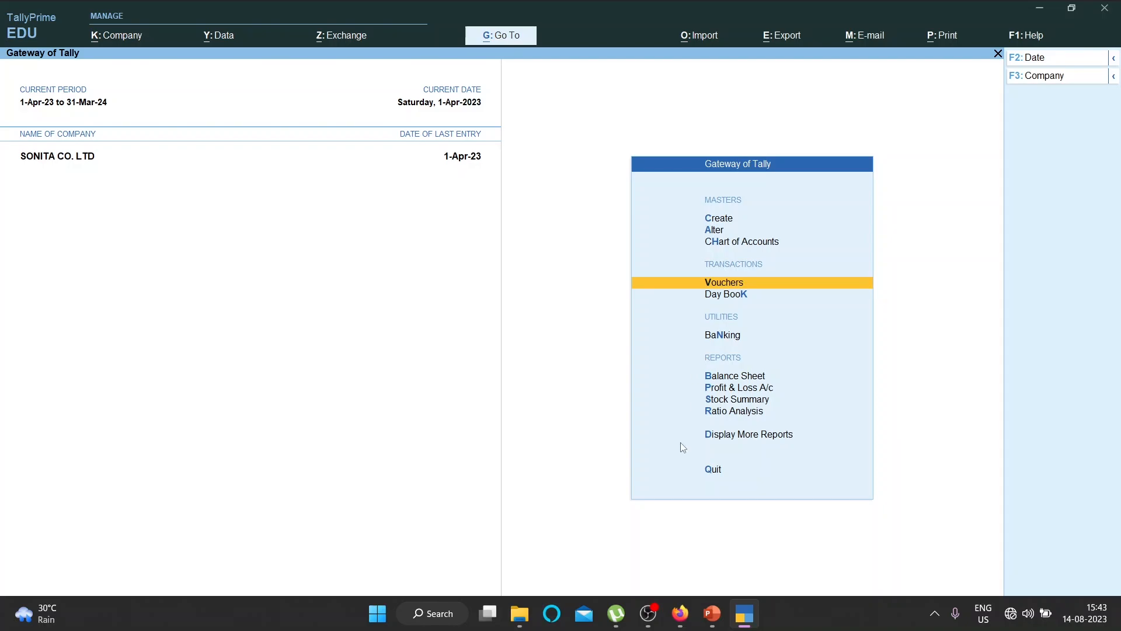
Read the Manas Manufacturing job order task in JOB WORK OUT.pdf in Firefox and return to TallyPrime.
click(680, 613)
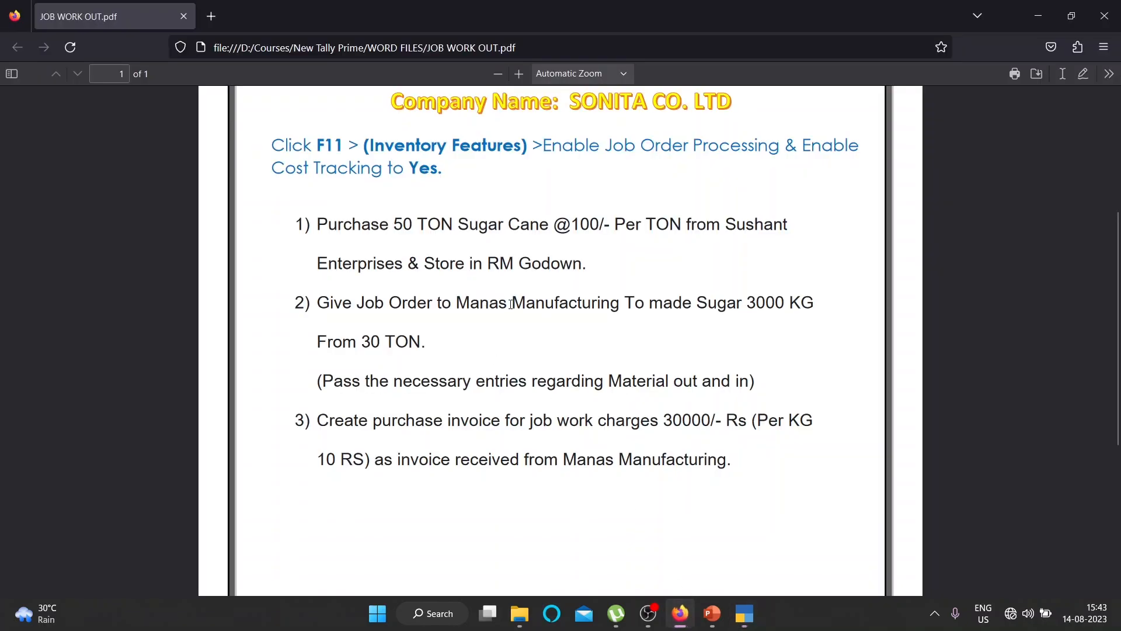
drag(456, 304, 621, 304)
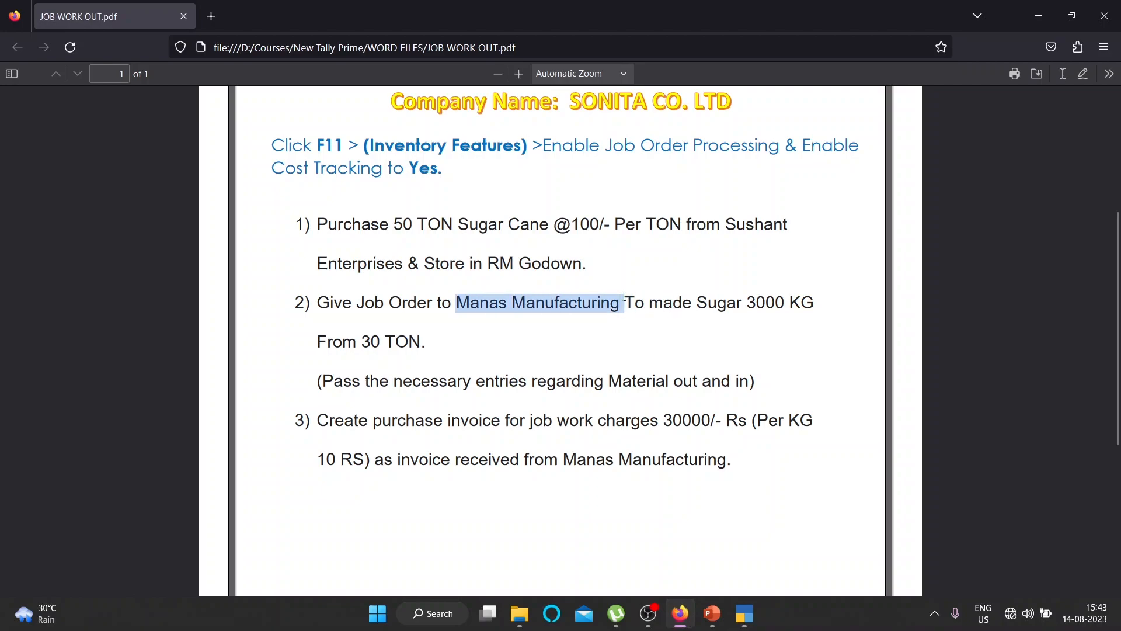
key(alt+Tab)
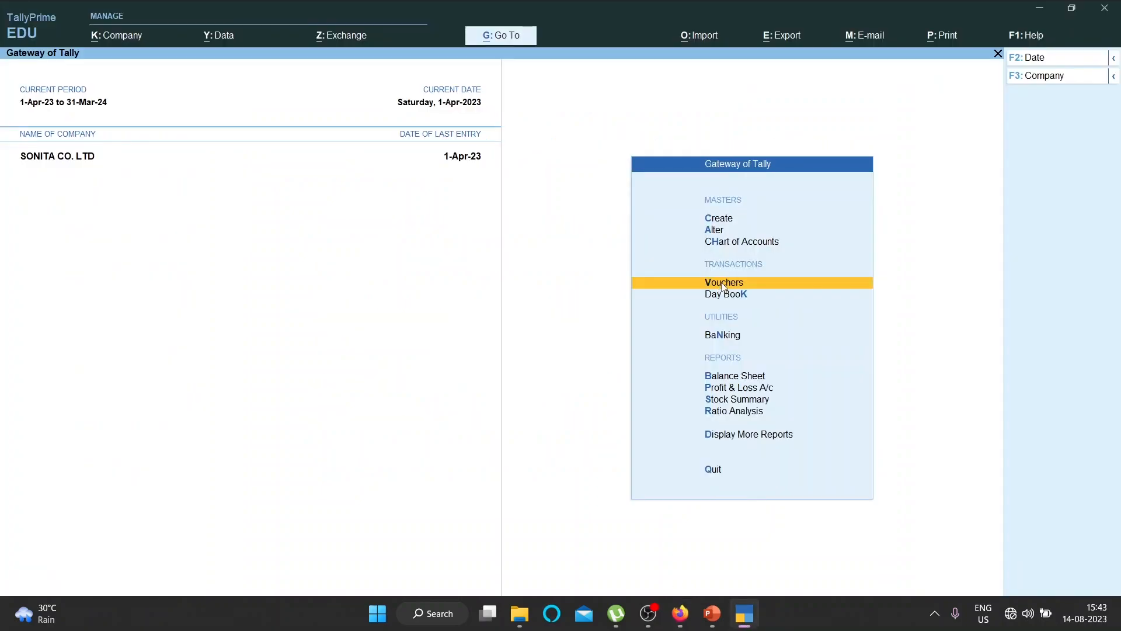
Start a Job Work Out Order voucher with MANAS MANUFACTURING as the party account.
click(722, 287)
click(1047, 219)
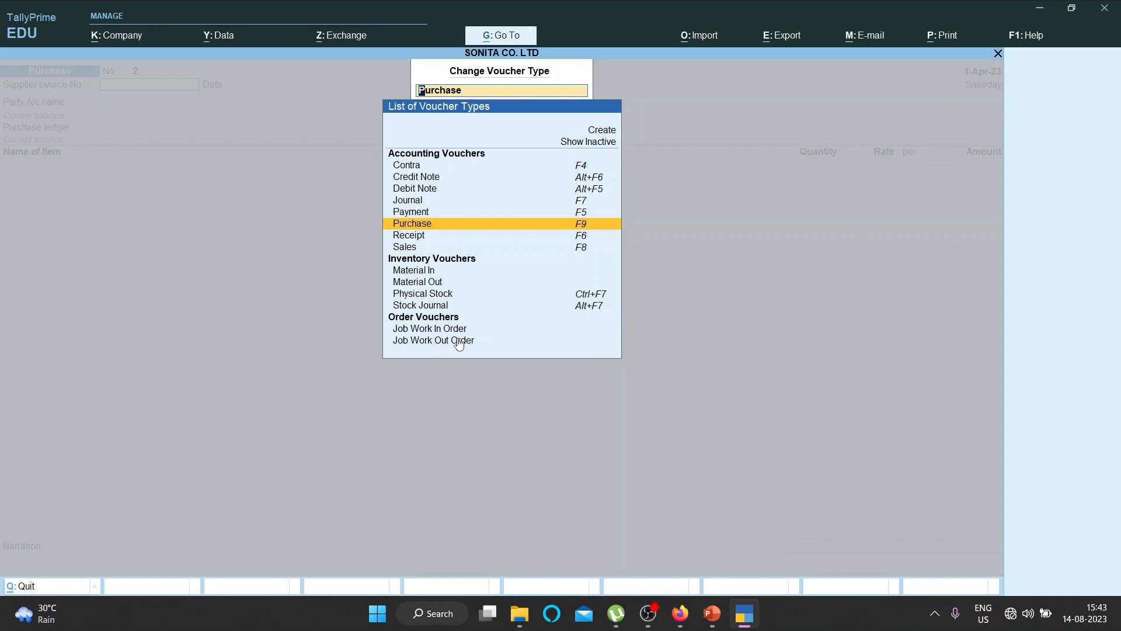
click(426, 345)
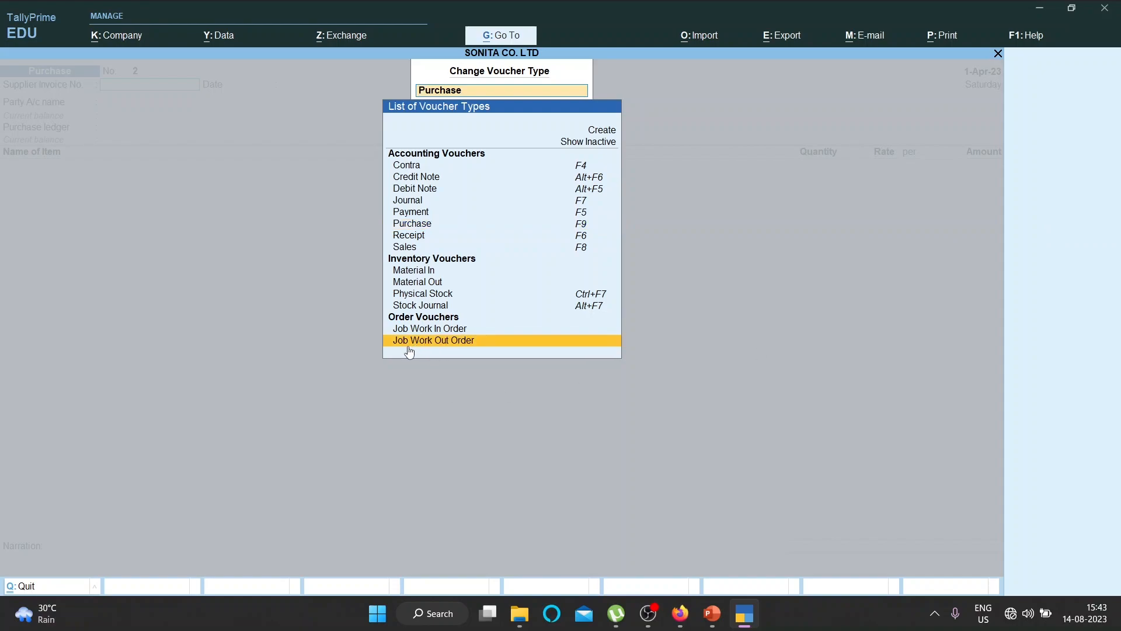
click(409, 344)
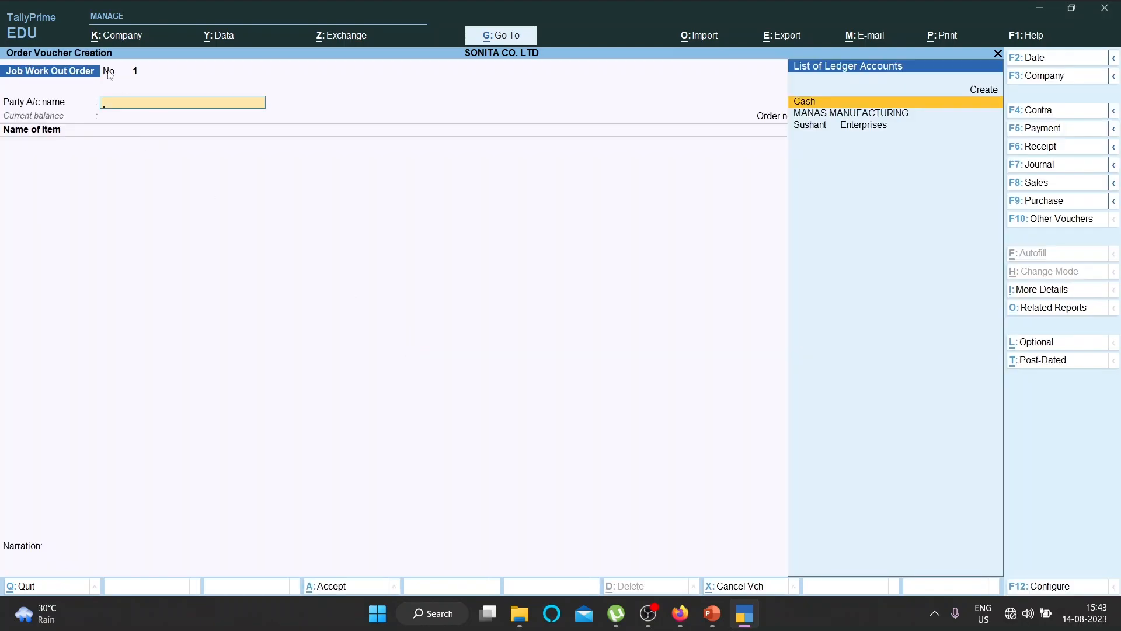
key(Down)
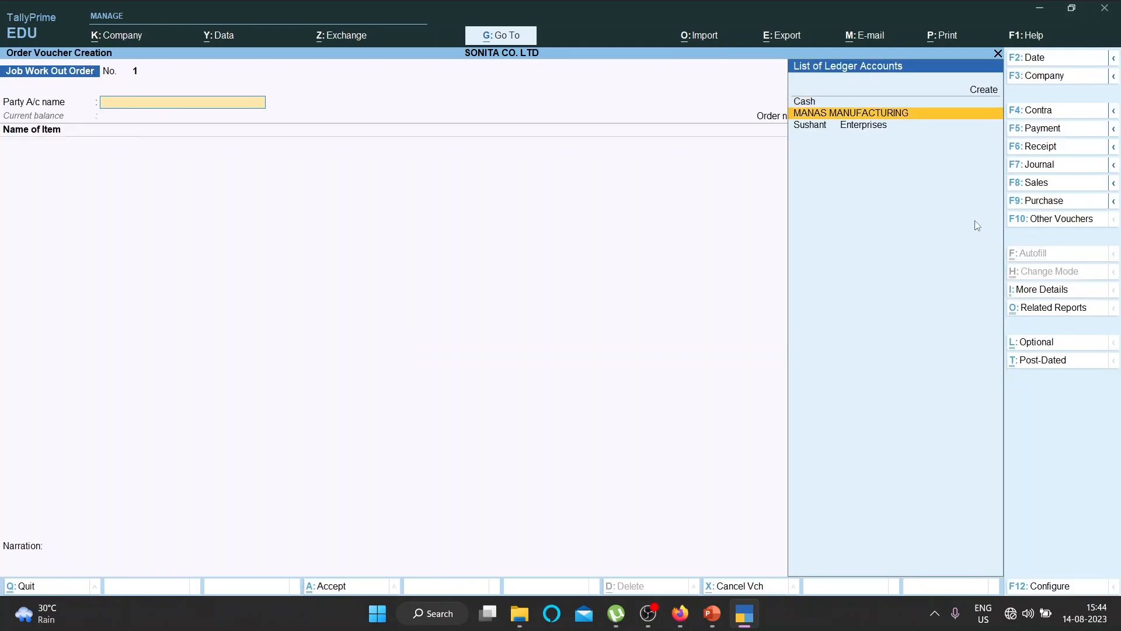
click(884, 115)
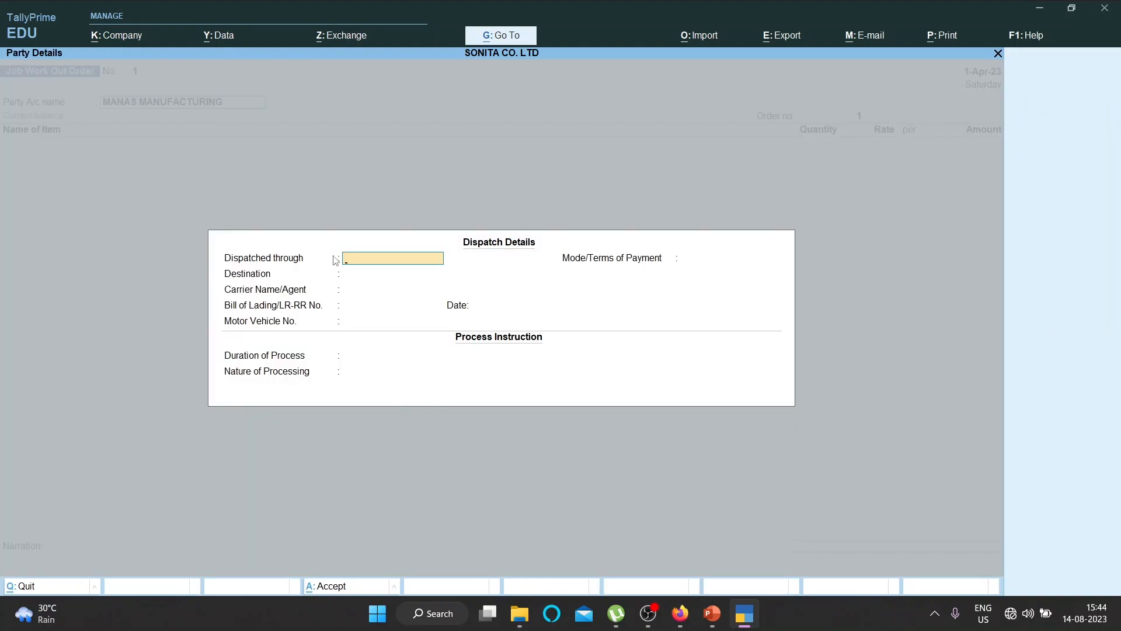
Enter dispatch through TRUCK to destination PUNE with payment mode CASH, leaving the carrier, bill of lading and vehicle details blank.
text(TRUCK)
key(Return)
text(PUNE)
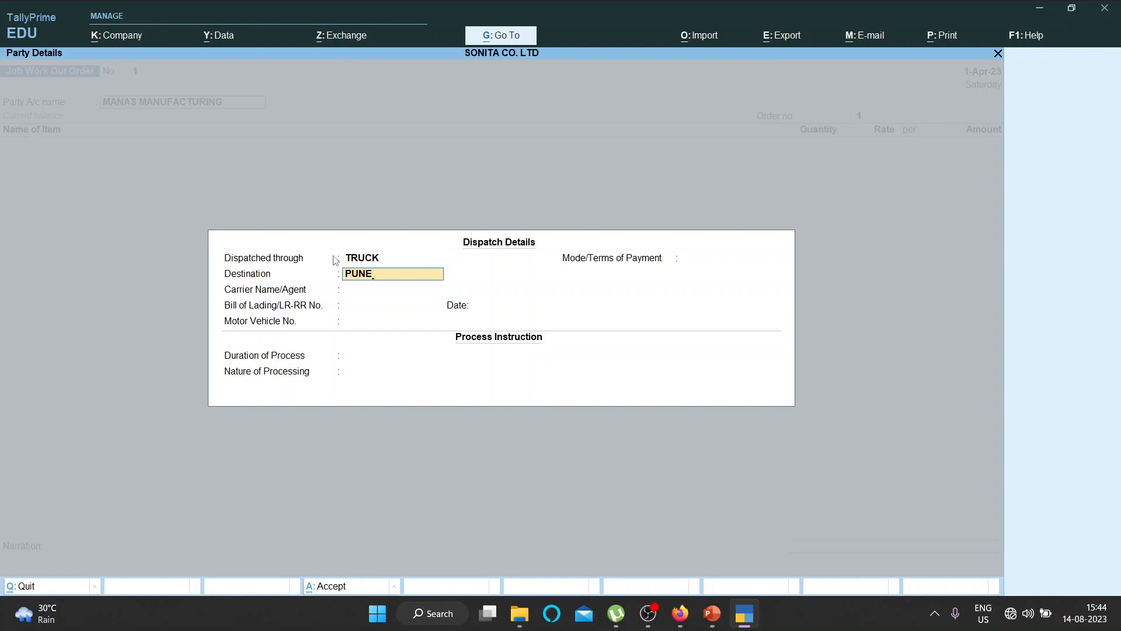
key(Return)
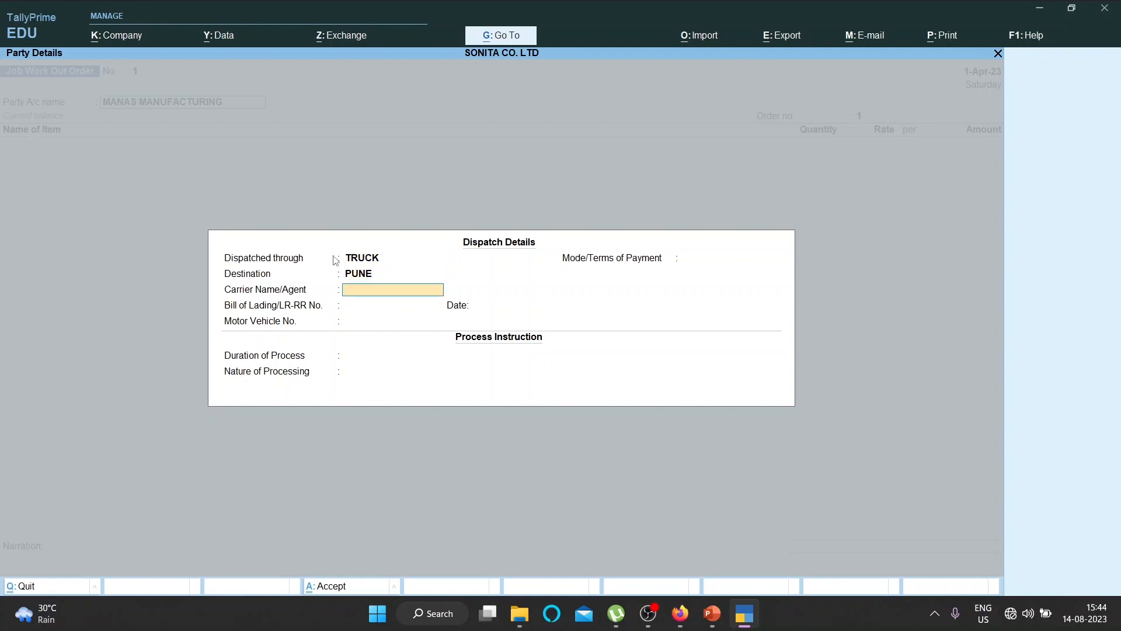
key(Return)
key(Return)
key(Return)
key(Return)
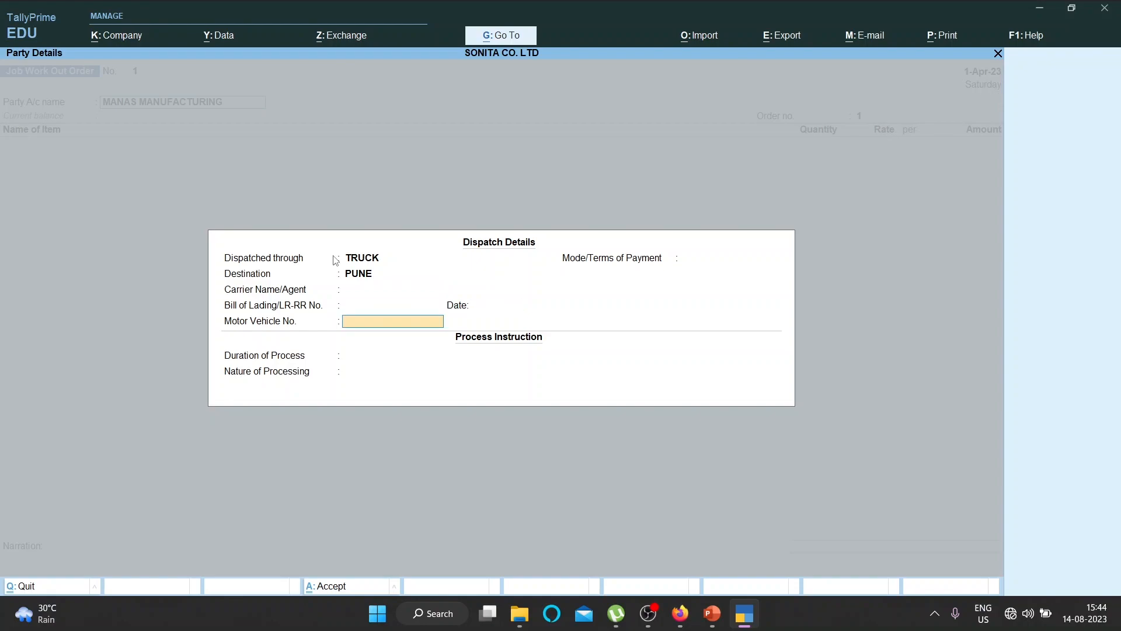
text(CASH)
key(Return)
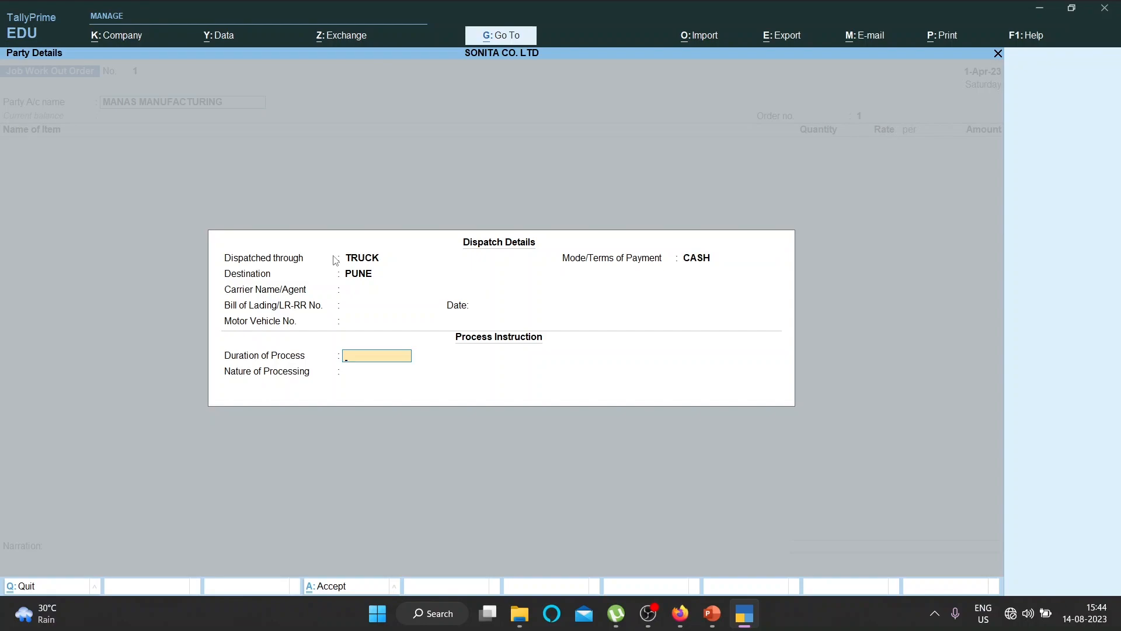
Set the duration of process to 30 days and view the JOB ORDER OUT PROCESS slide in PowerPoint for the processing stages.
text(30)
key(Return)
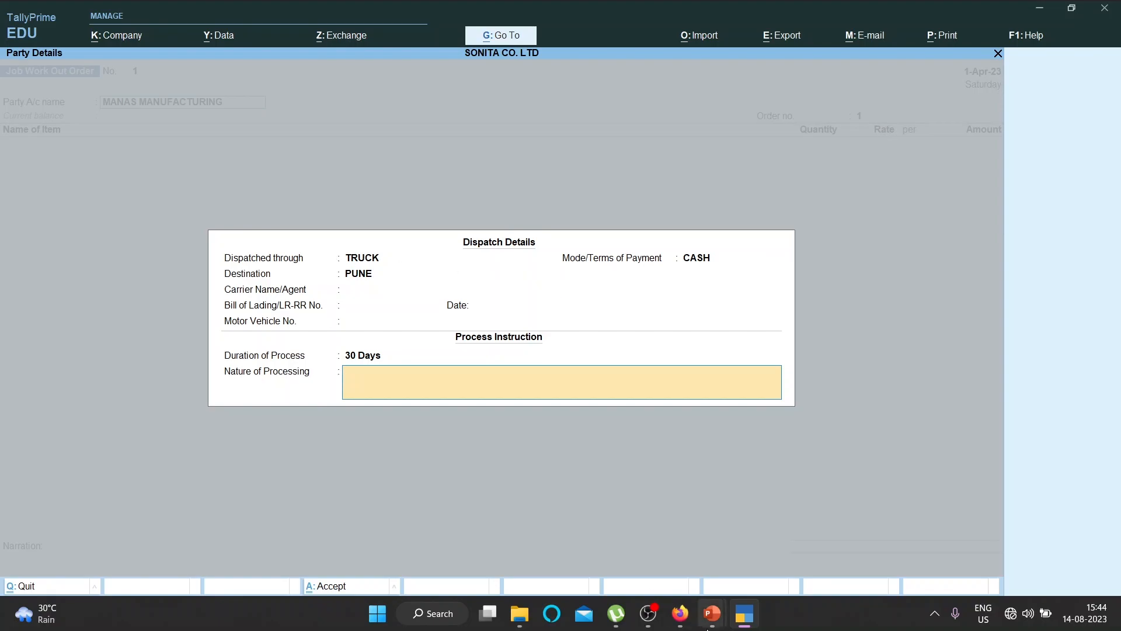
mouse_move(716, 610)
click(752, 565)
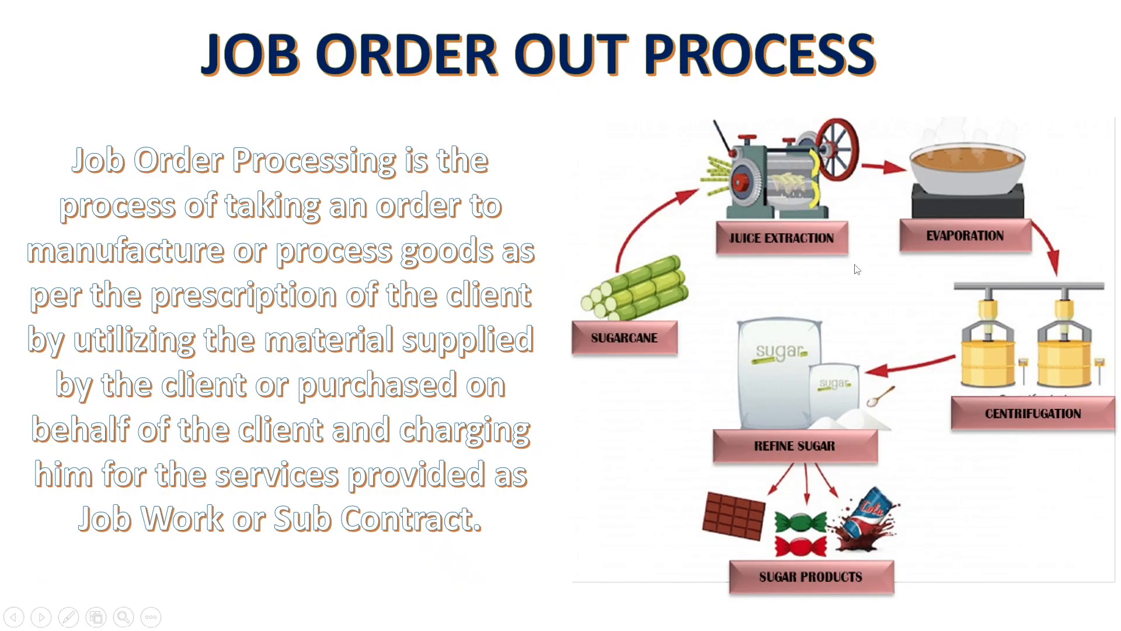
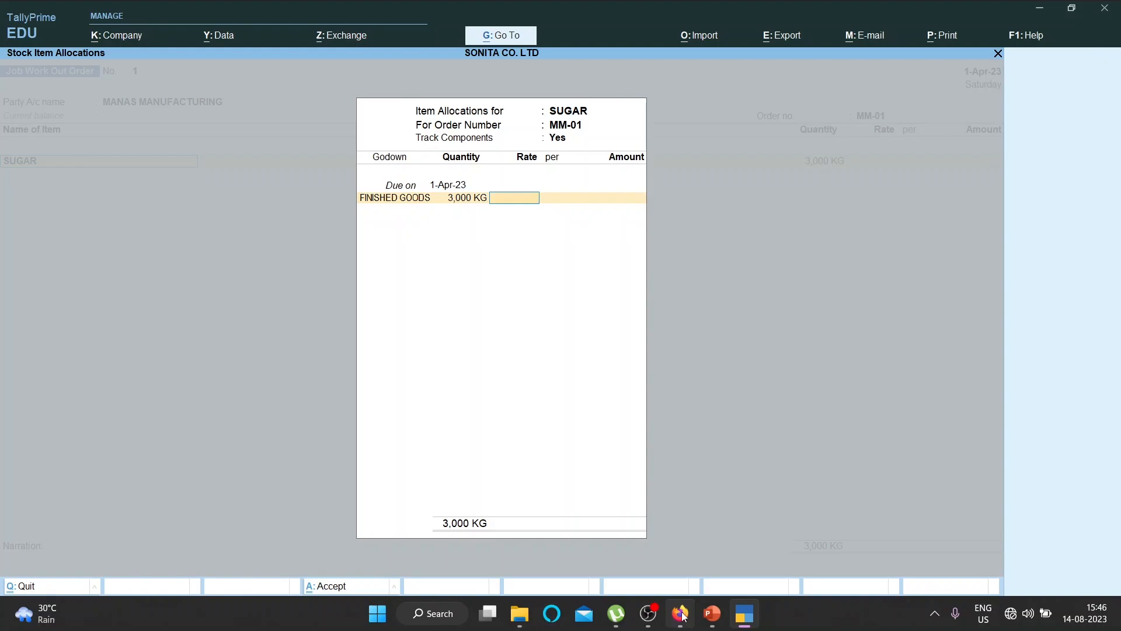
Set the sugar's rate to 50 per KG for the finished goods godown and accept the item allocation.
text(50)
key(Return)
key(Return)
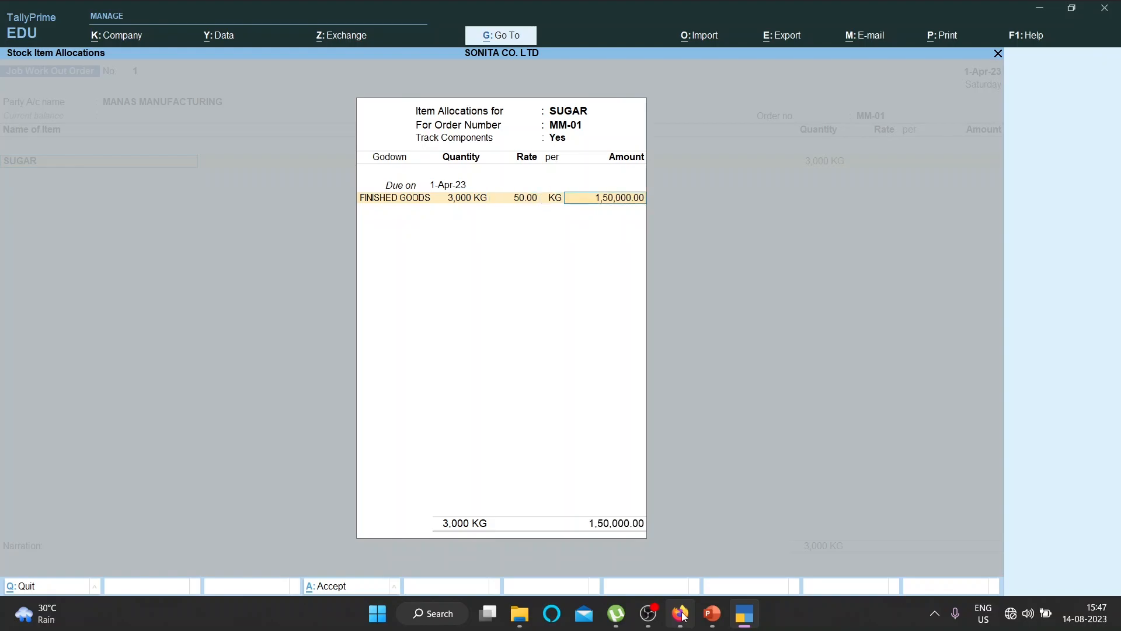
key(Return)
key(Return)
key(Return)
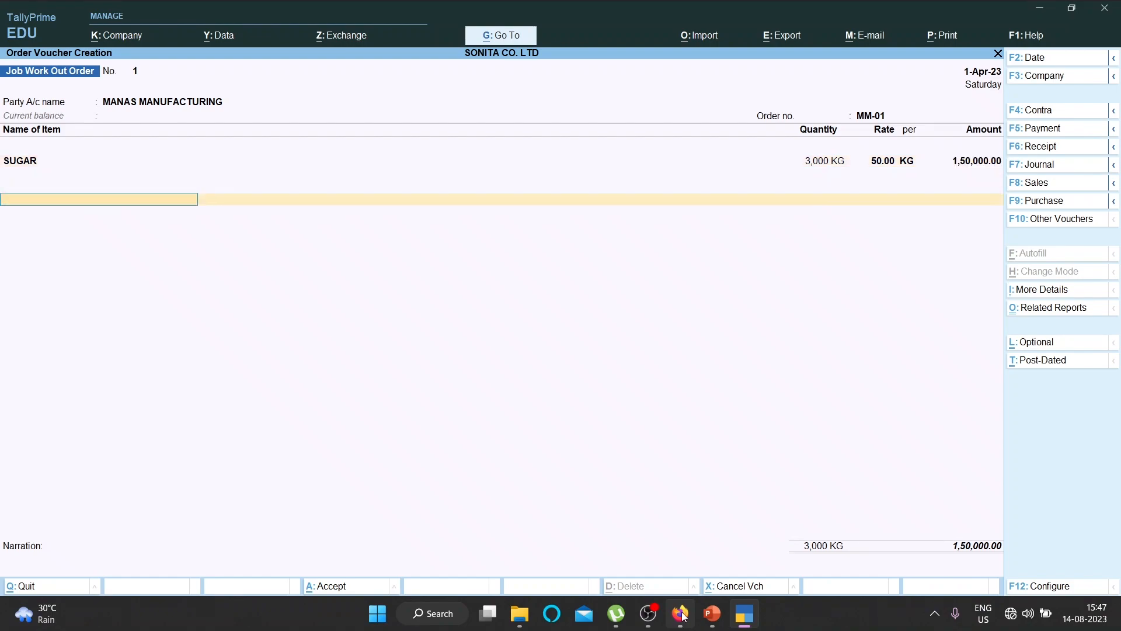
End the item list, leave the narration blank, and save the Job Work Out Order voucher.
key(Return)
key(Return)
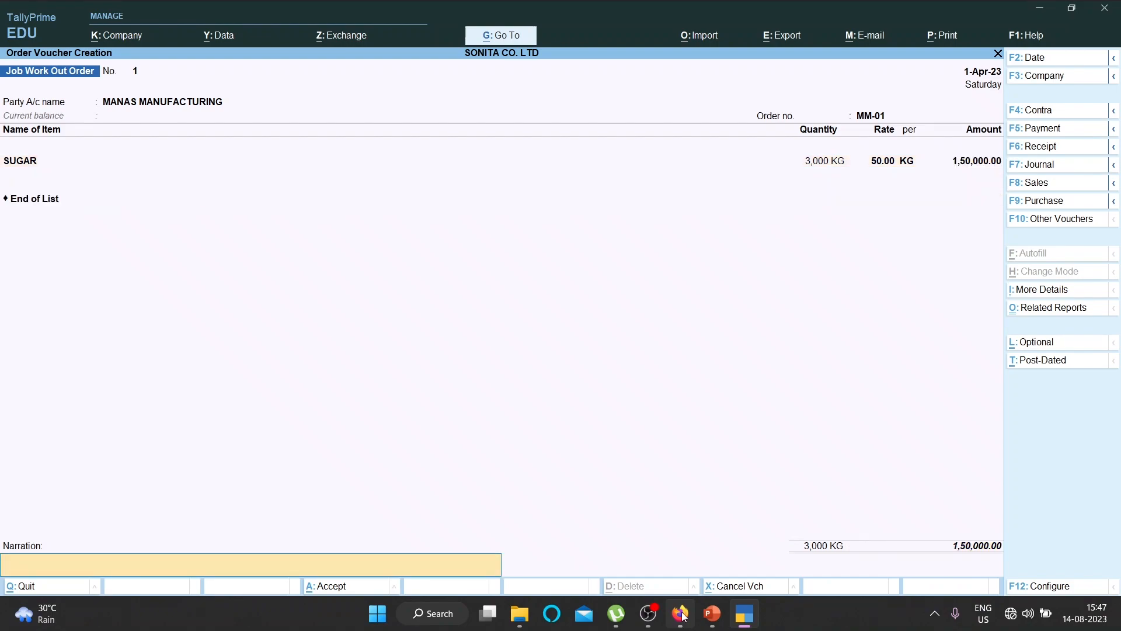
key(Return)
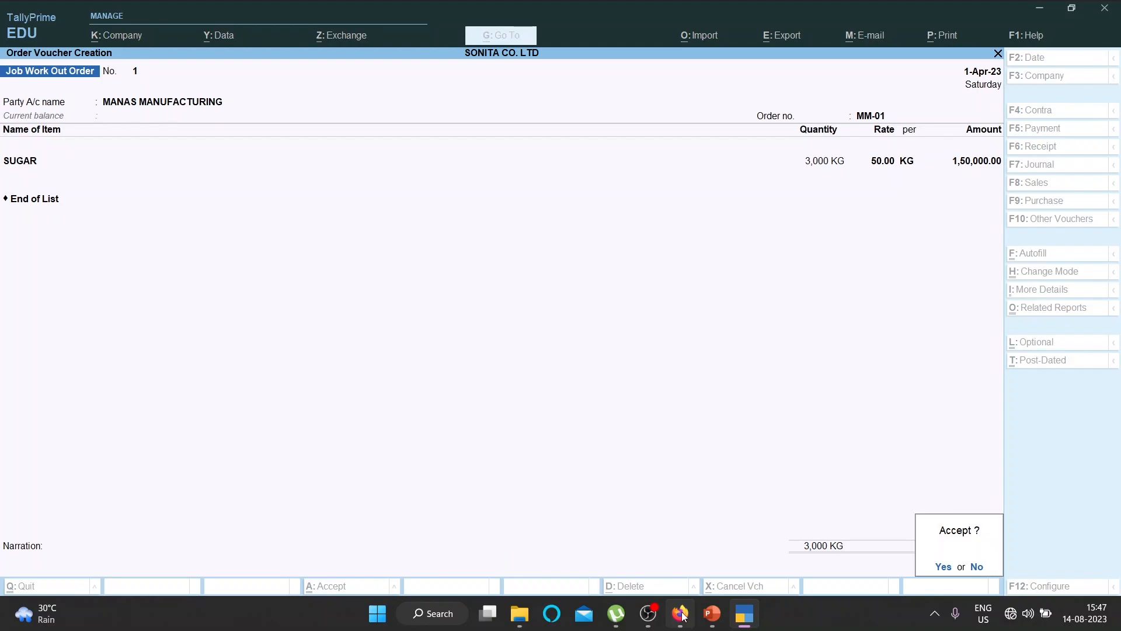
key(Return)
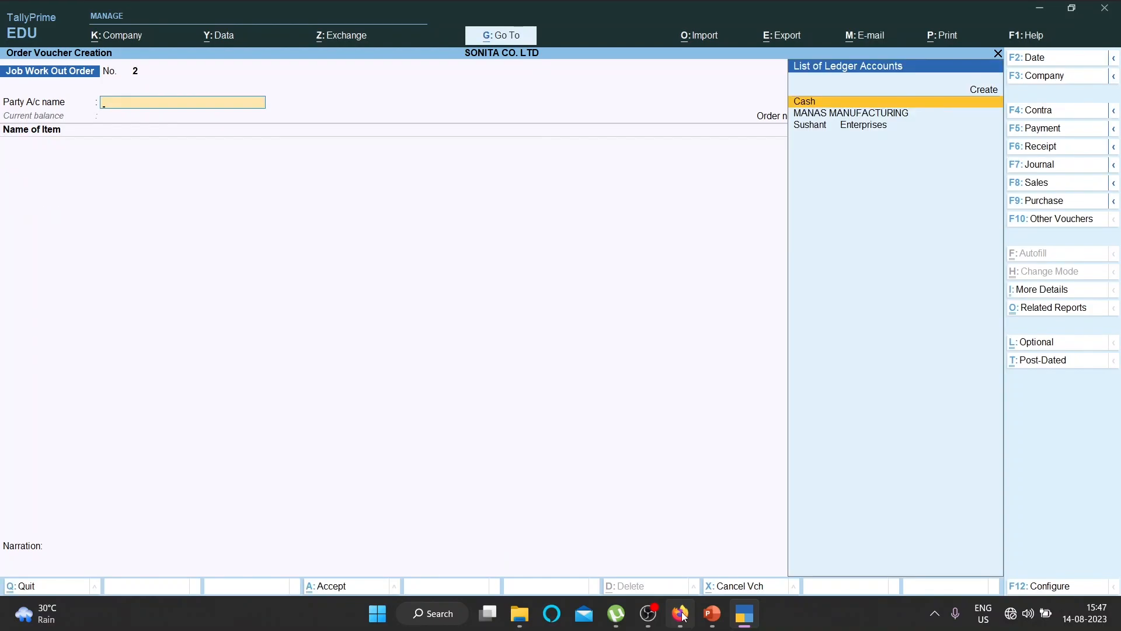
key(Escape)
Examine the item-level closing balance of the raw material group in the Stock Summary report.
key(Down)
key(Down)
key(Down)
key(Down)
key(Down)
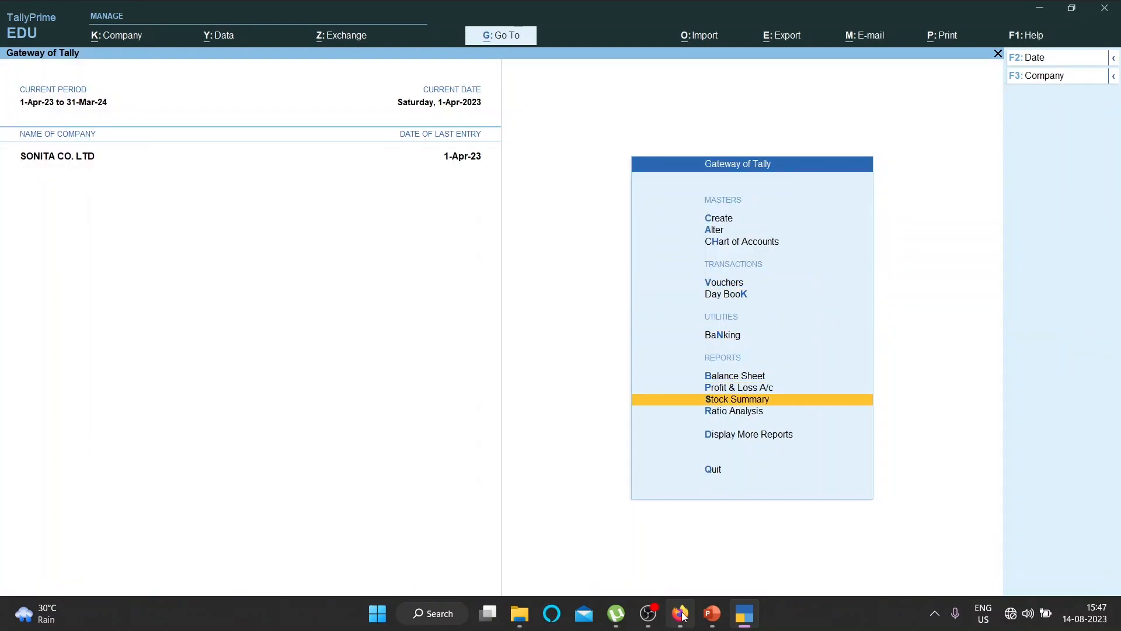
key(Return)
key(alt+F5)
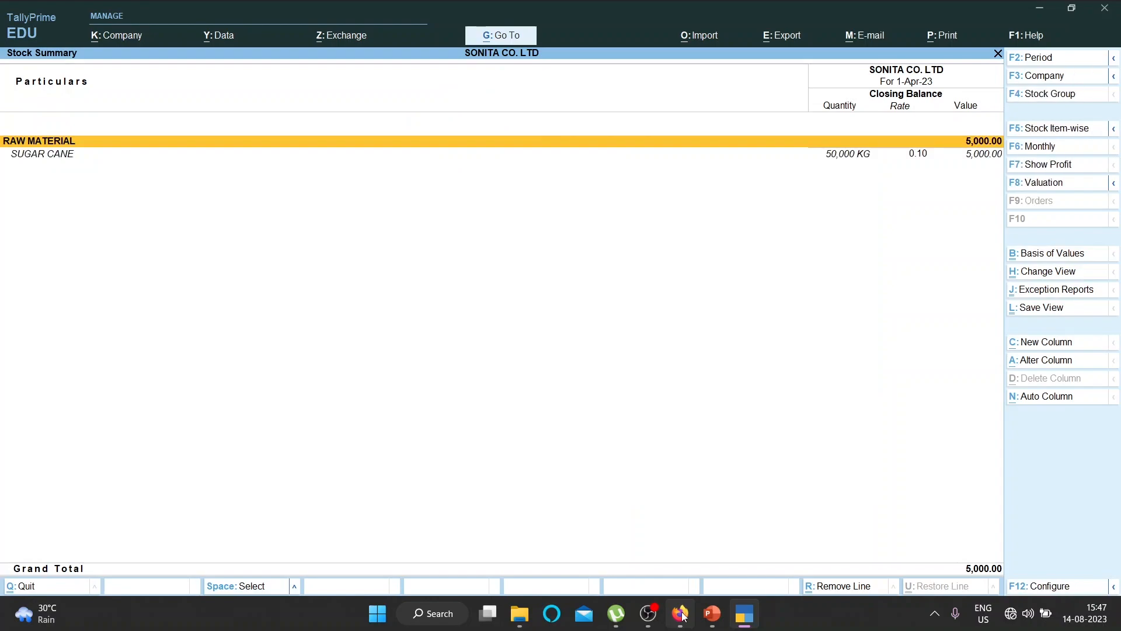
key(Down)
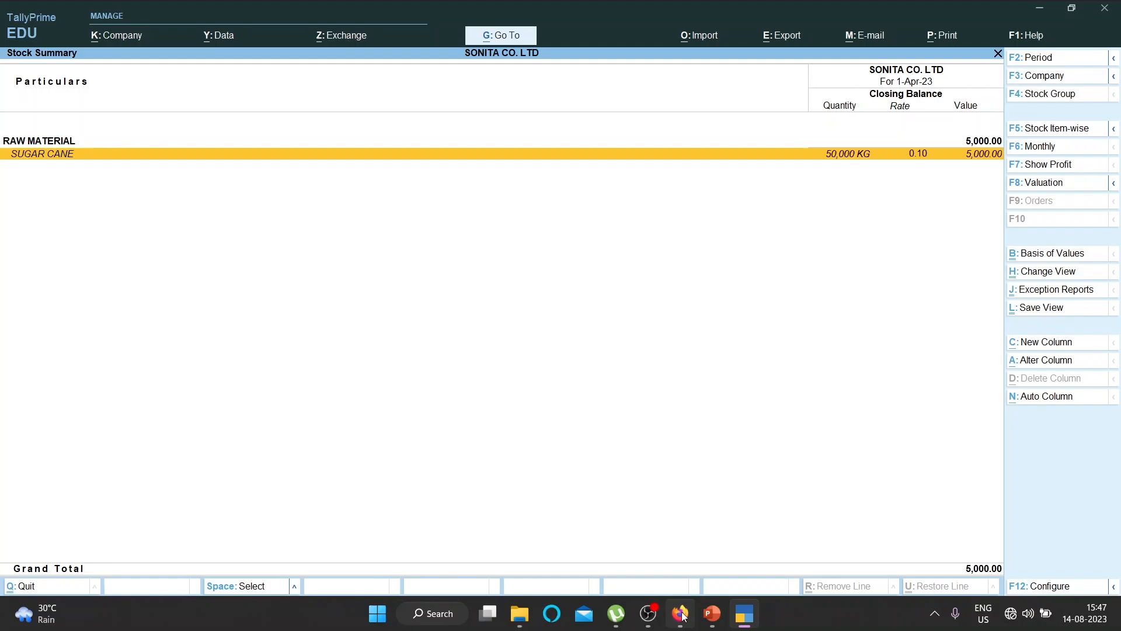
key(Escape)
Start a voucher entry and change its type to the Material Out inventory voucher.
key(Up)
key(Up)
key(Up)
key(Up)
key(Up)
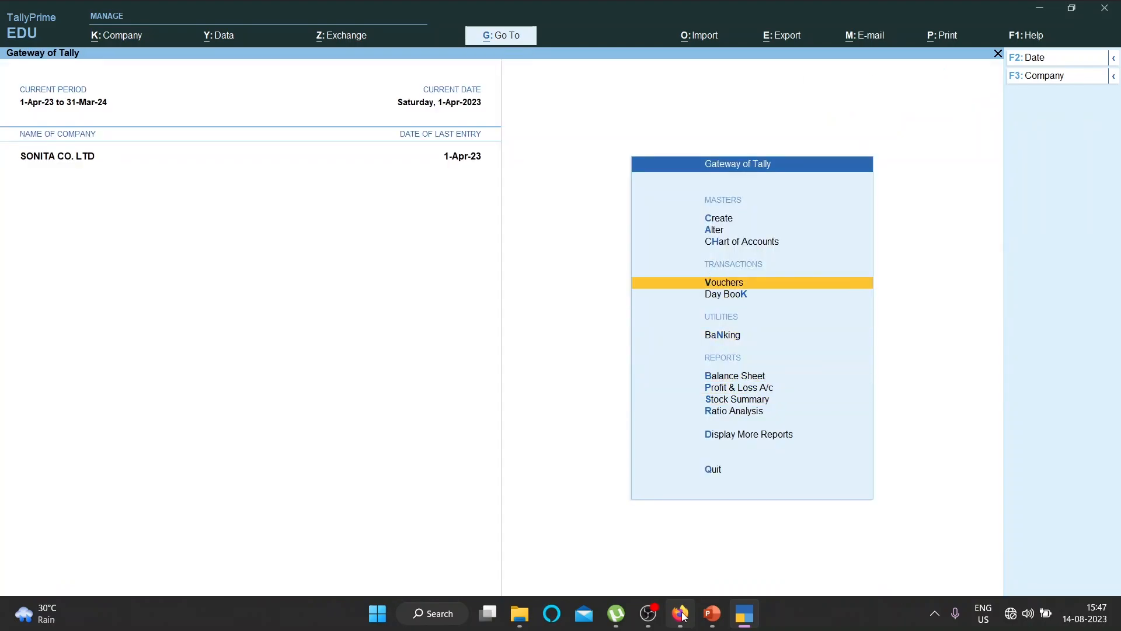
key(Return)
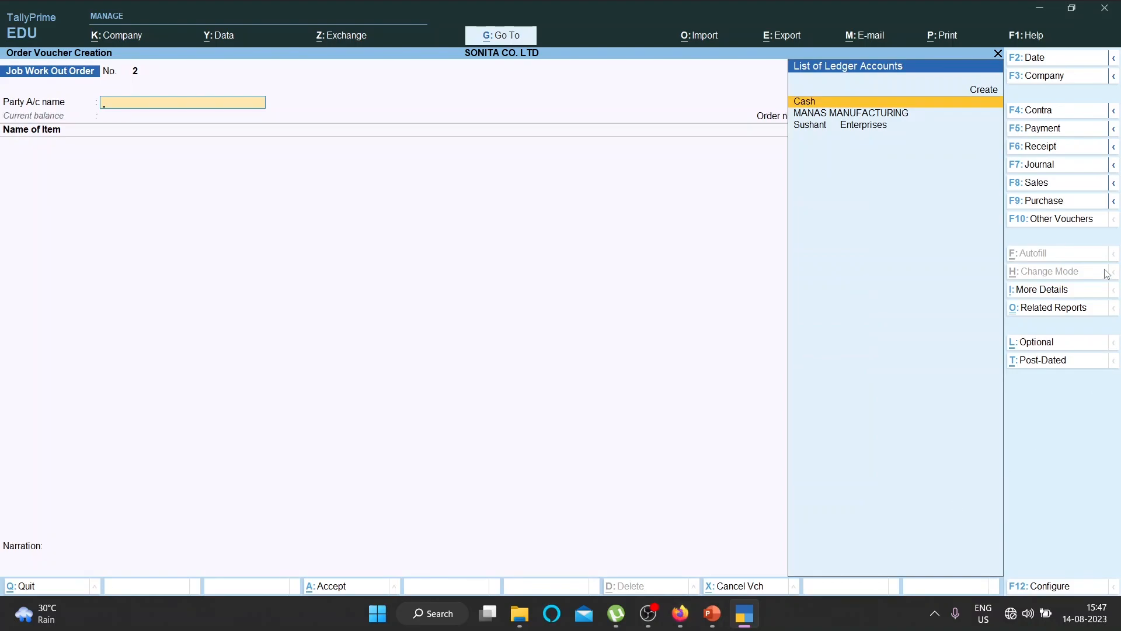
click(1061, 224)
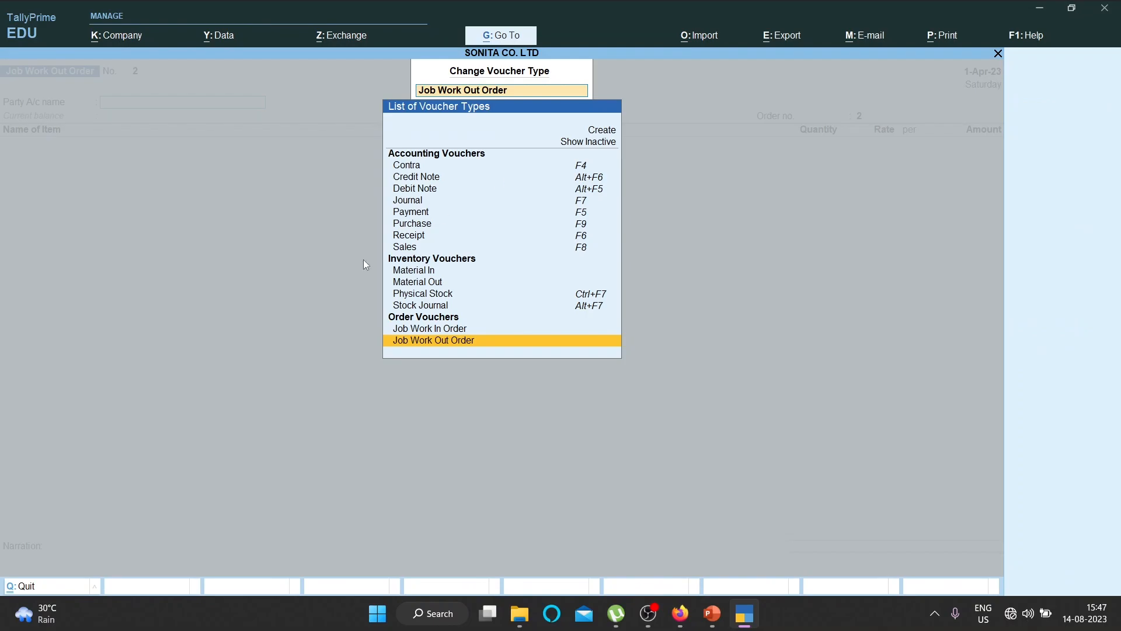
click(418, 284)
click(419, 285)
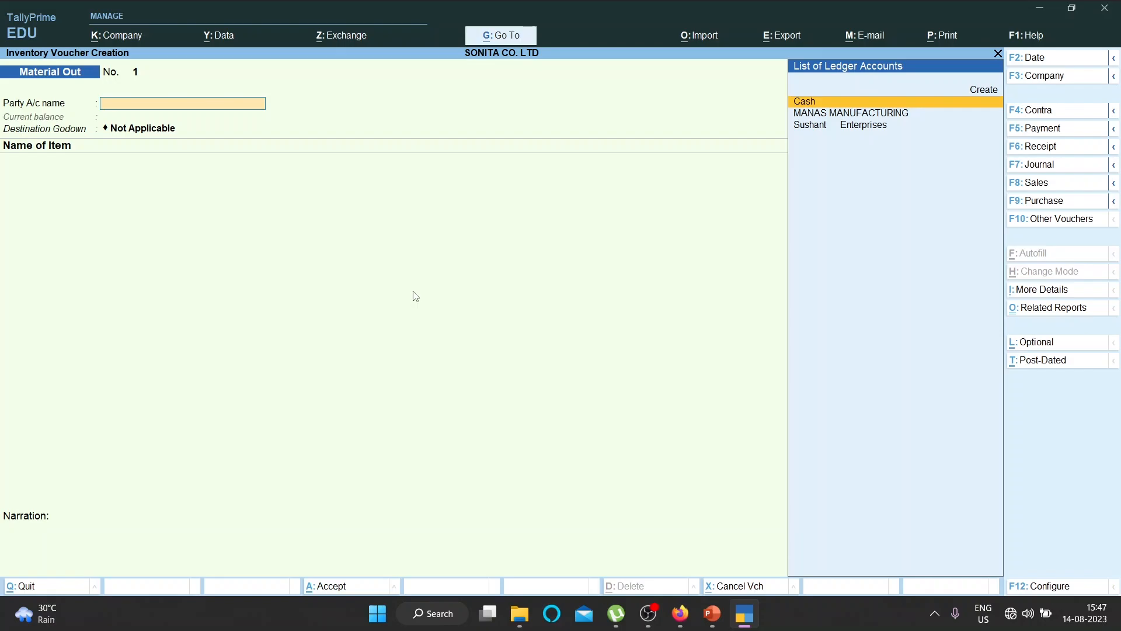
Leave the voucher and review the Material Out voucher type's job work settings, accepting them as they are.
key(Escape)
key(Up)
key(Up)
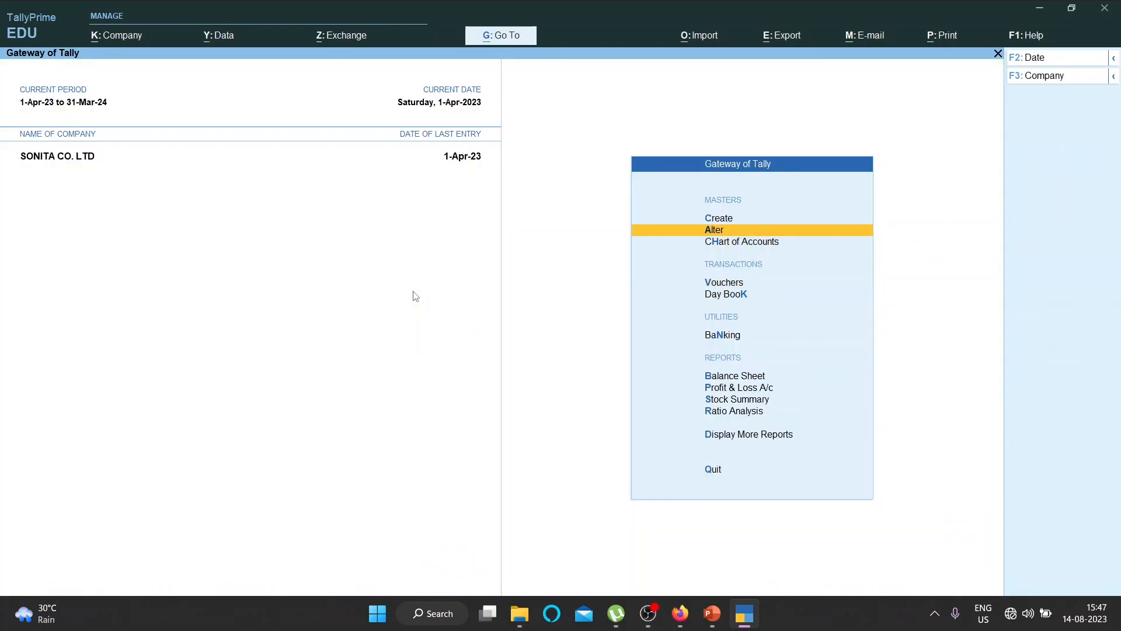
key(Return)
key(Down)
key(Down)
key(Down)
key(Return)
key(Down)
key(Down)
key(Down)
key(Down)
key(Down)
key(Down)
key(Down)
key(Down)
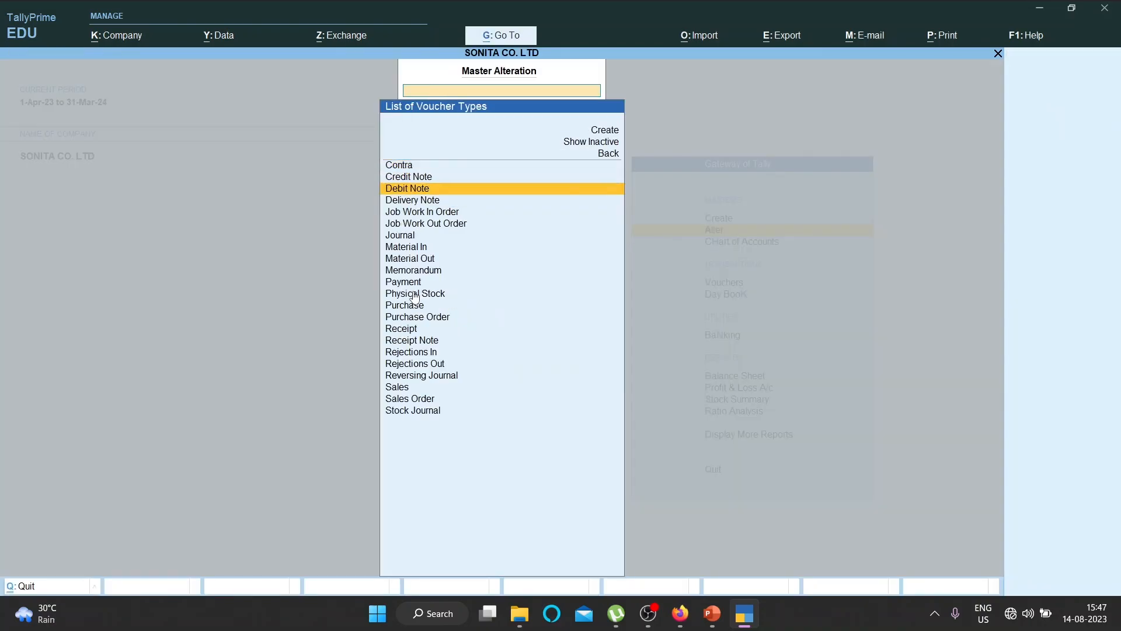
key(Return)
key(Return)
key(Return)
key(Return)
key(Return)
key(Return)
key(Return)
key(Return)
key(Return)
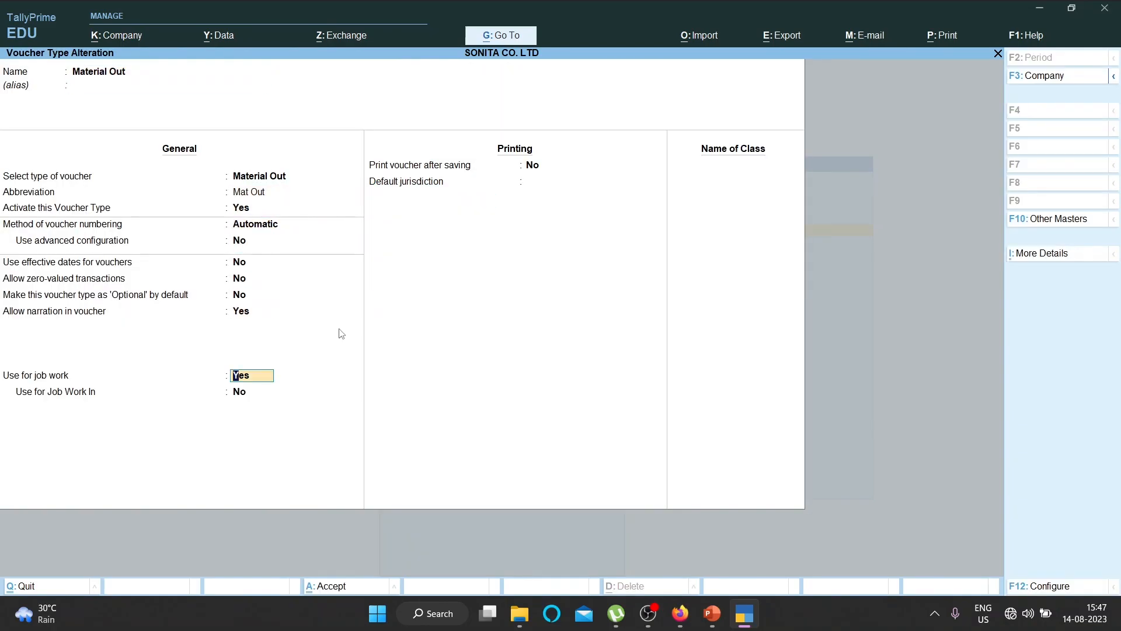
click(244, 387)
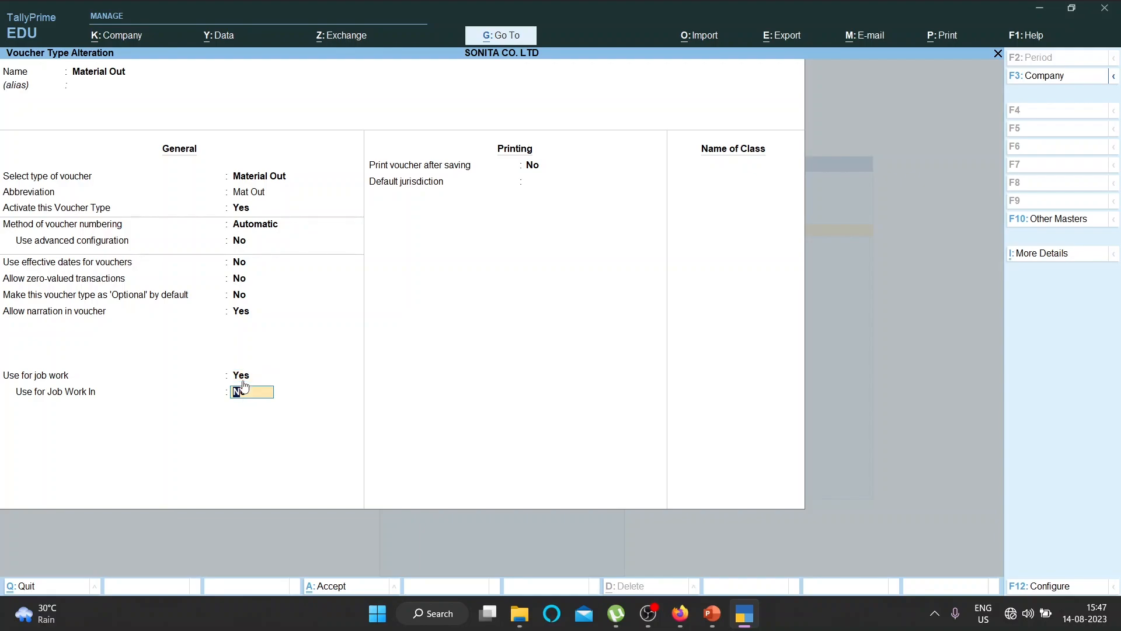
key(Return)
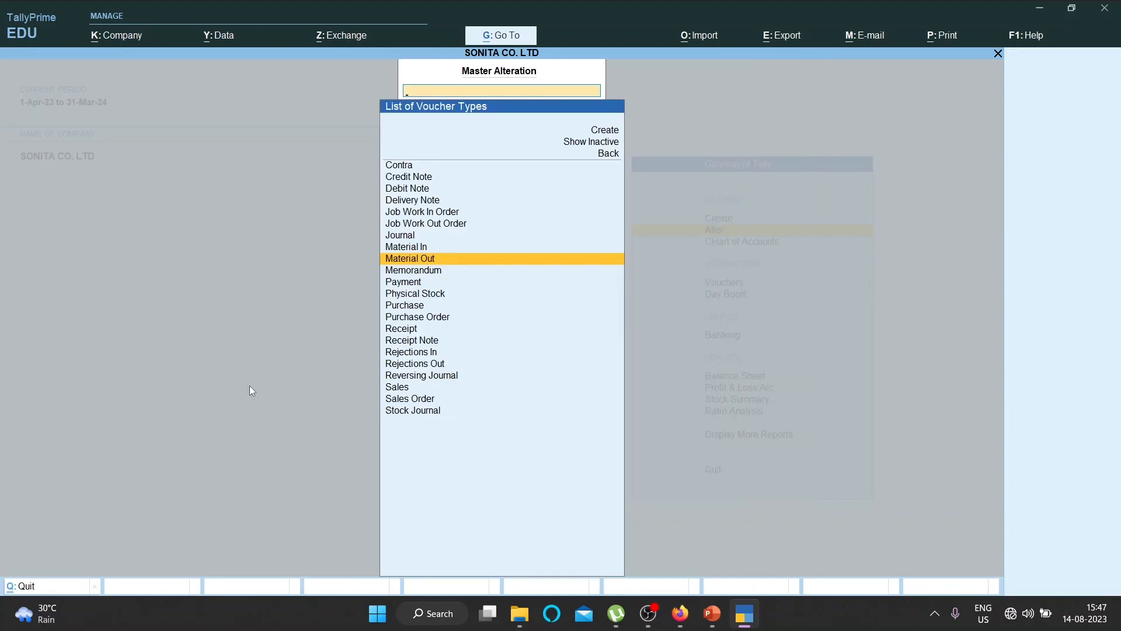
Review the Material In voucher type's job work and consumption settings, accepting them as they are.
key(Up)
key(Return)
key(Return)
key(Return)
key(Return)
key(Return)
key(Return)
key(Return)
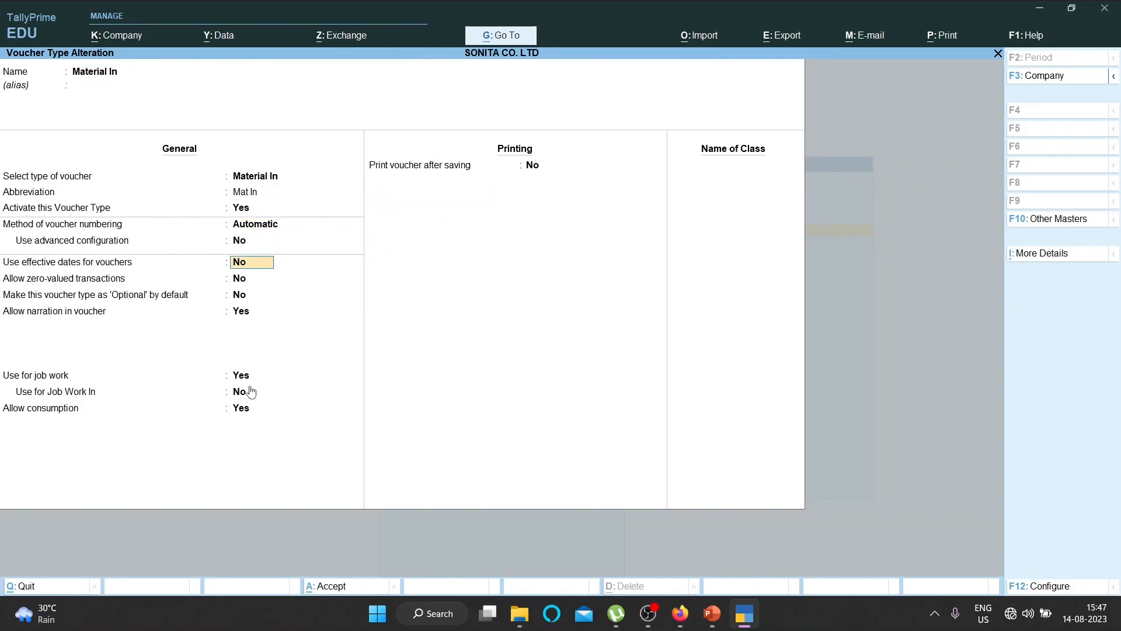
key(Return)
key(Return)
key(Return)
key(Return)
key(Return)
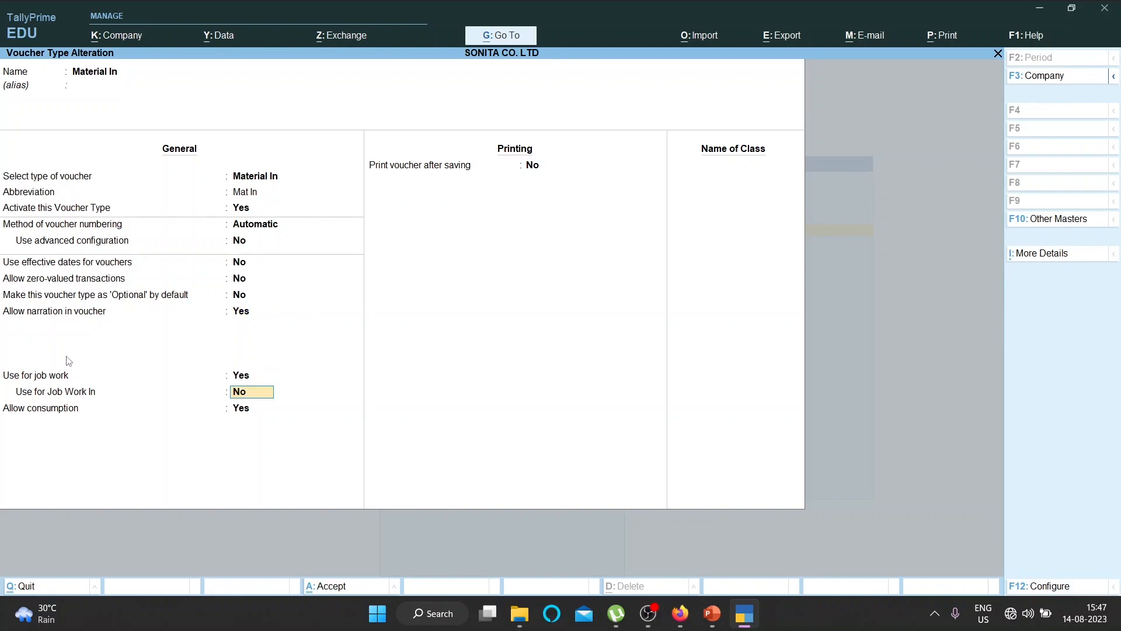
key(Return)
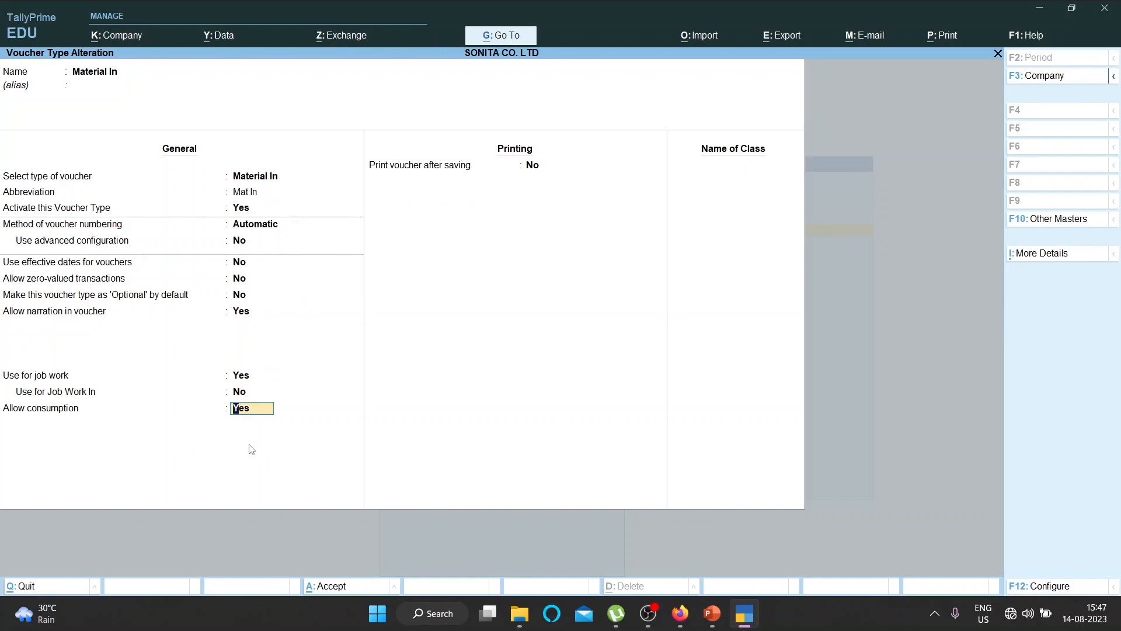
key(Return)
key(Escape)
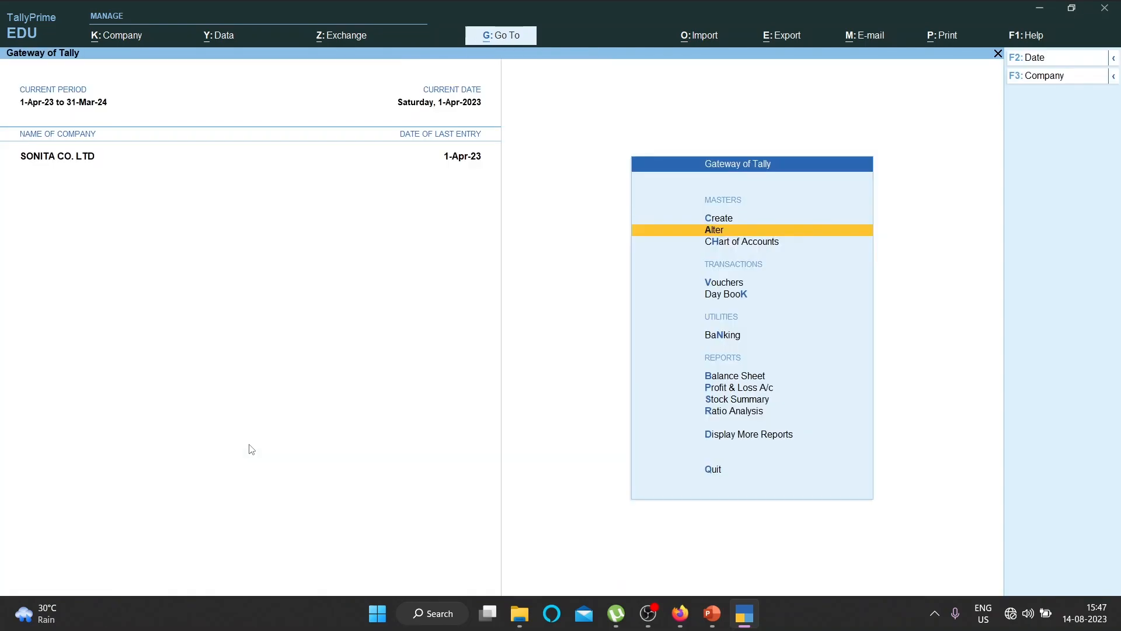
Start a Material Out voucher for MANAS MANUFACTURING against order MM-01, accepting its dispatch and process details.
key(v)
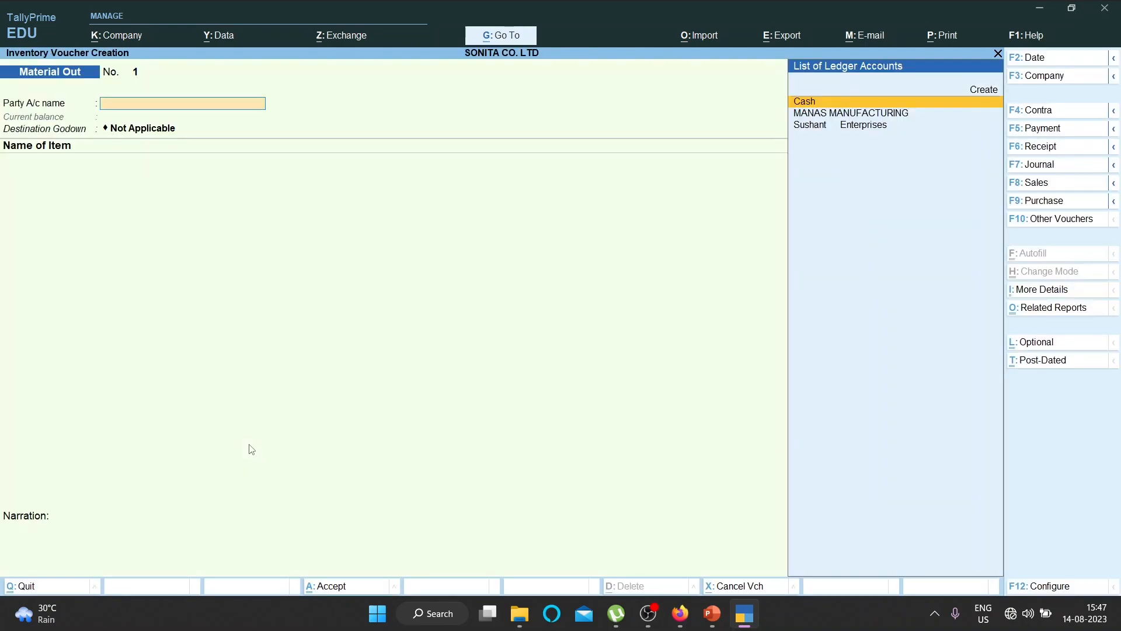
key(Down)
key(Return)
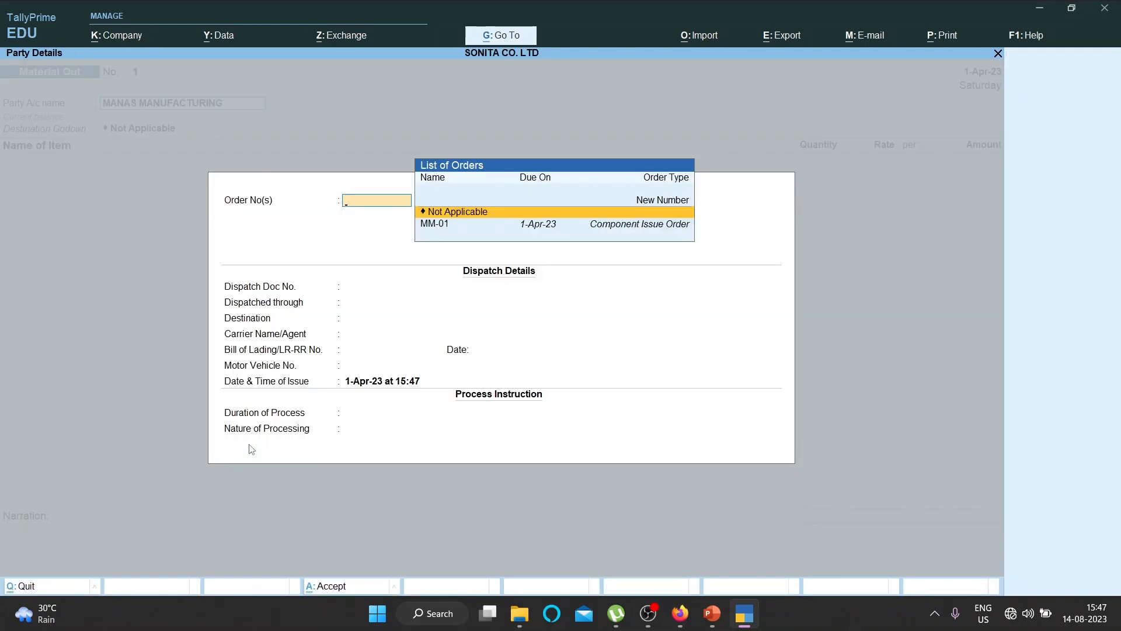
key(Down)
key(Return)
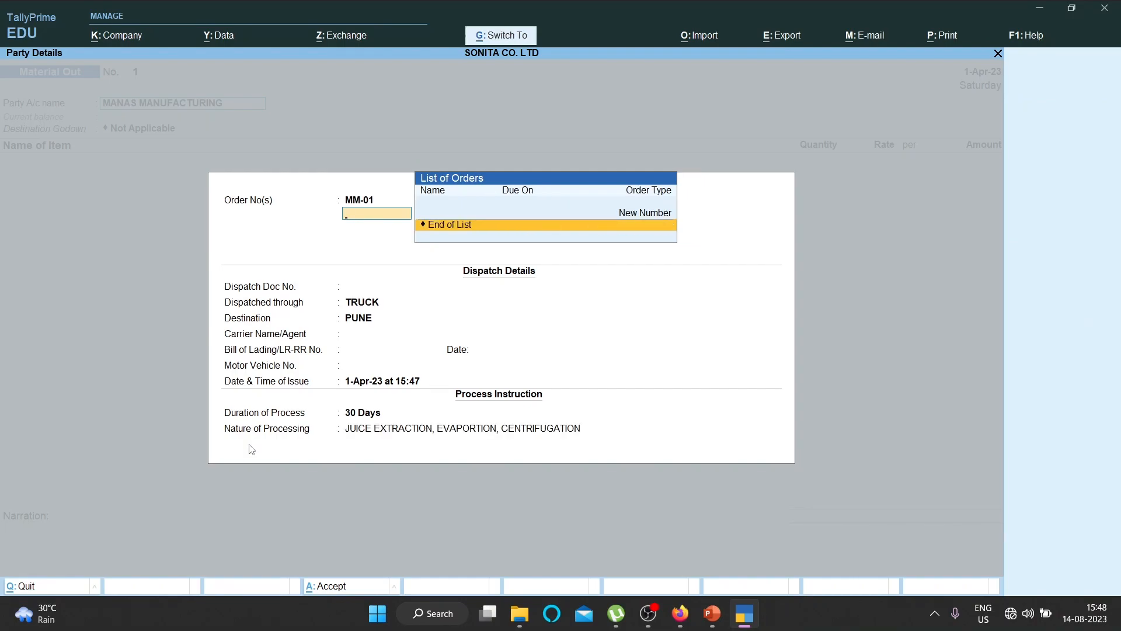
key(ctrl+a)
key(ctrl+a)
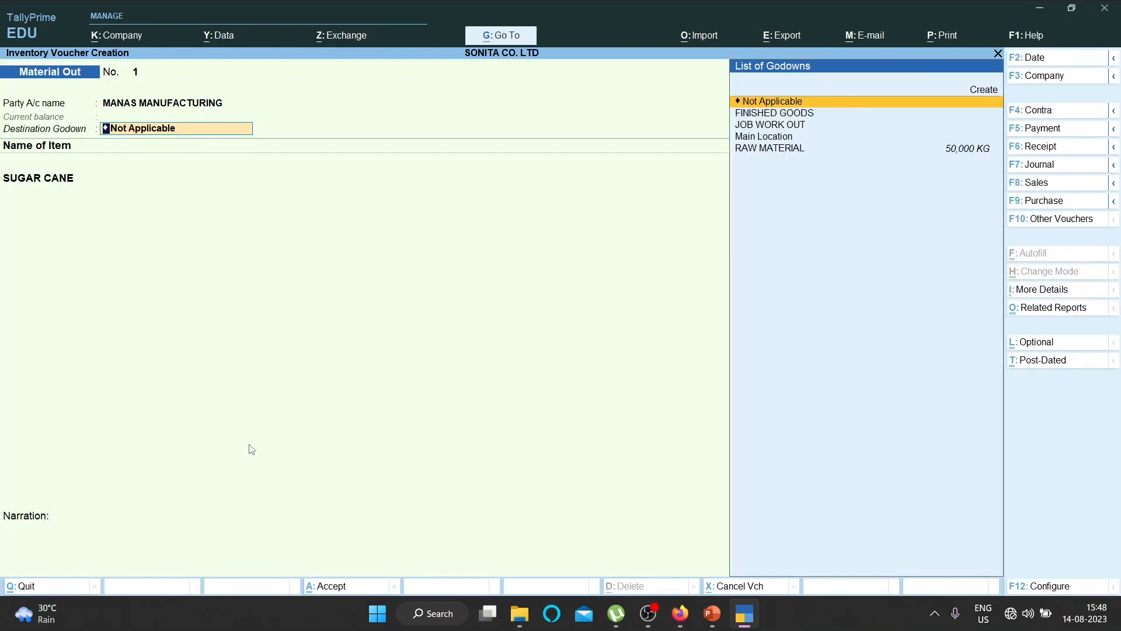
Set the Material Out voucher's destination godown to JOB WORK OUT.
key(Down)
key(Down)
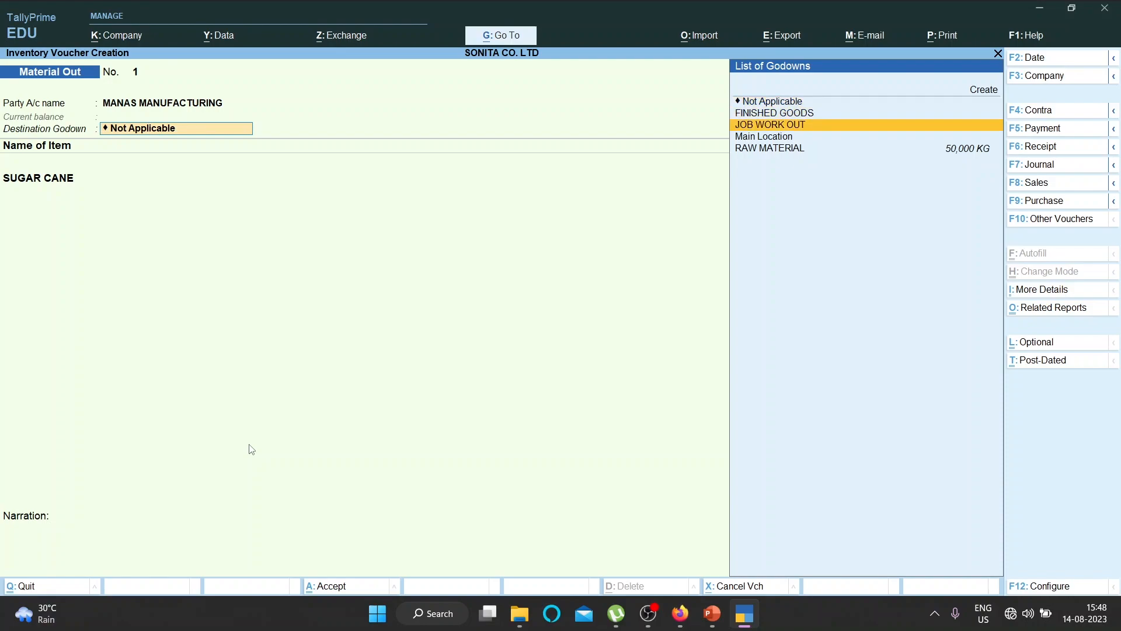
key(Return)
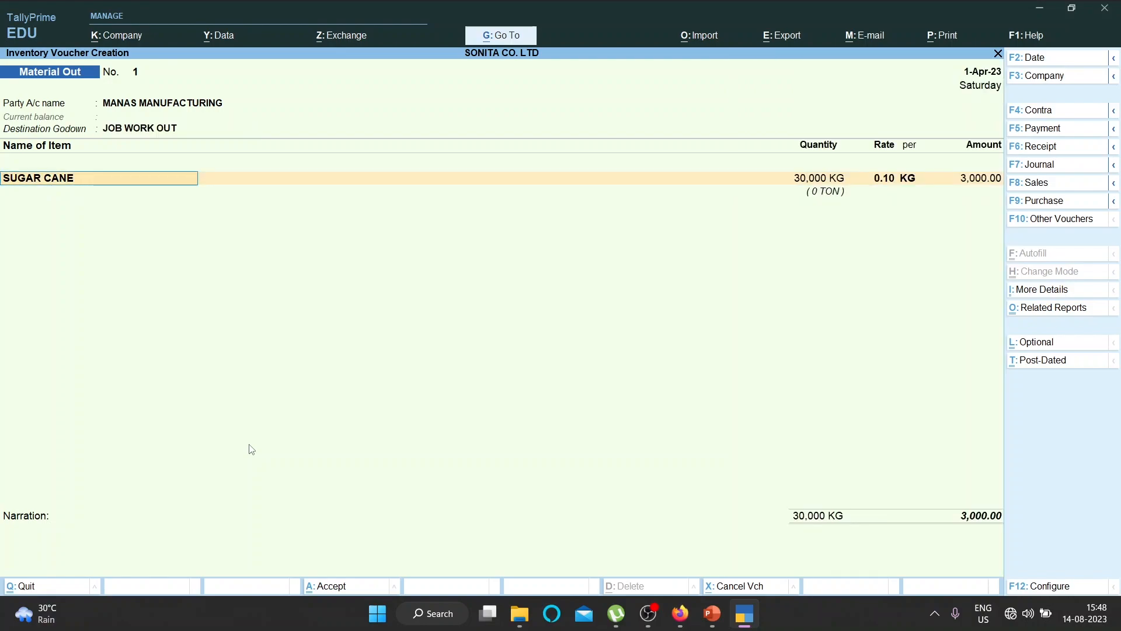
Allocate 30,000 KG of SUGAR CANE at 0.10 per KG from the RAW MATERIAL godown against order MM-01.
key(Return)
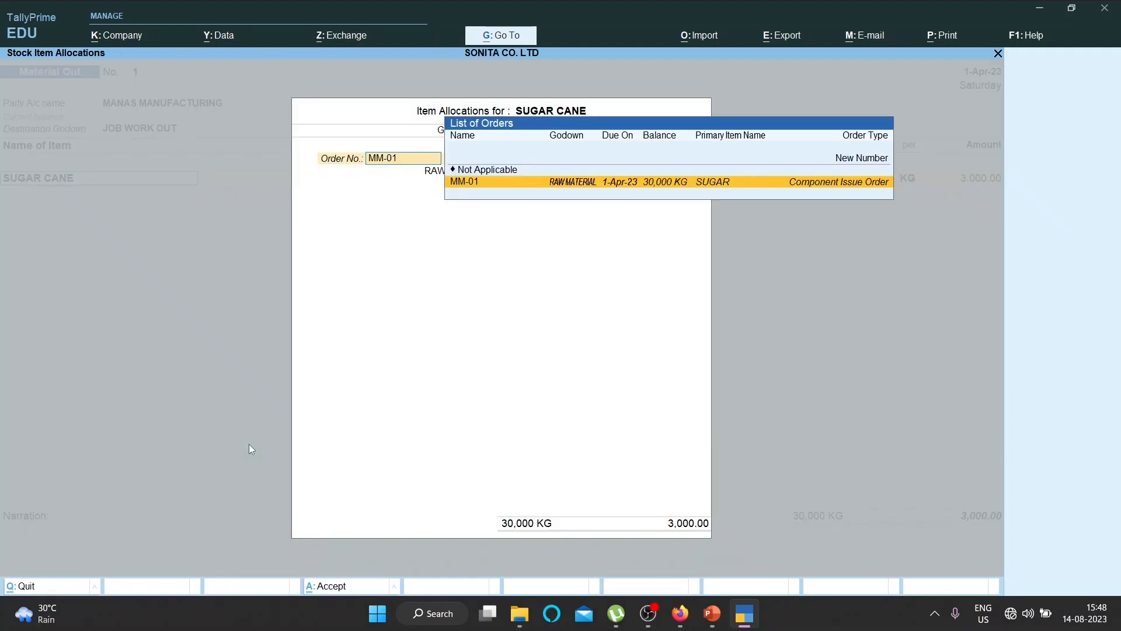
key(Return)
key(Return)
key(Return)
key(Return)
key(Return)
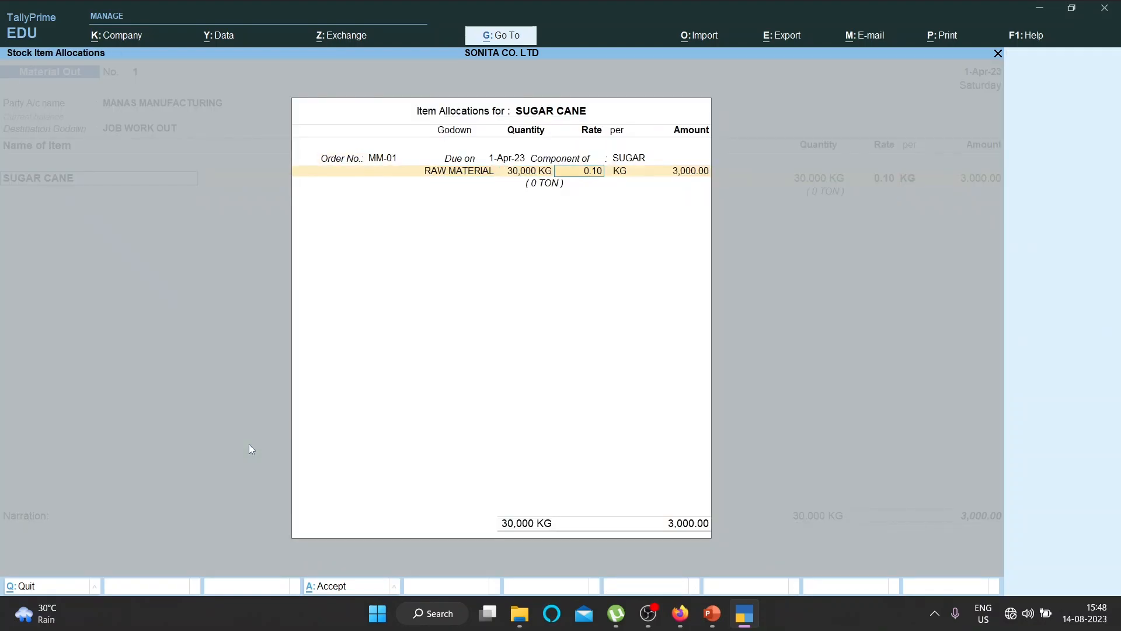
key(Return)
key(Return)
key(Return)
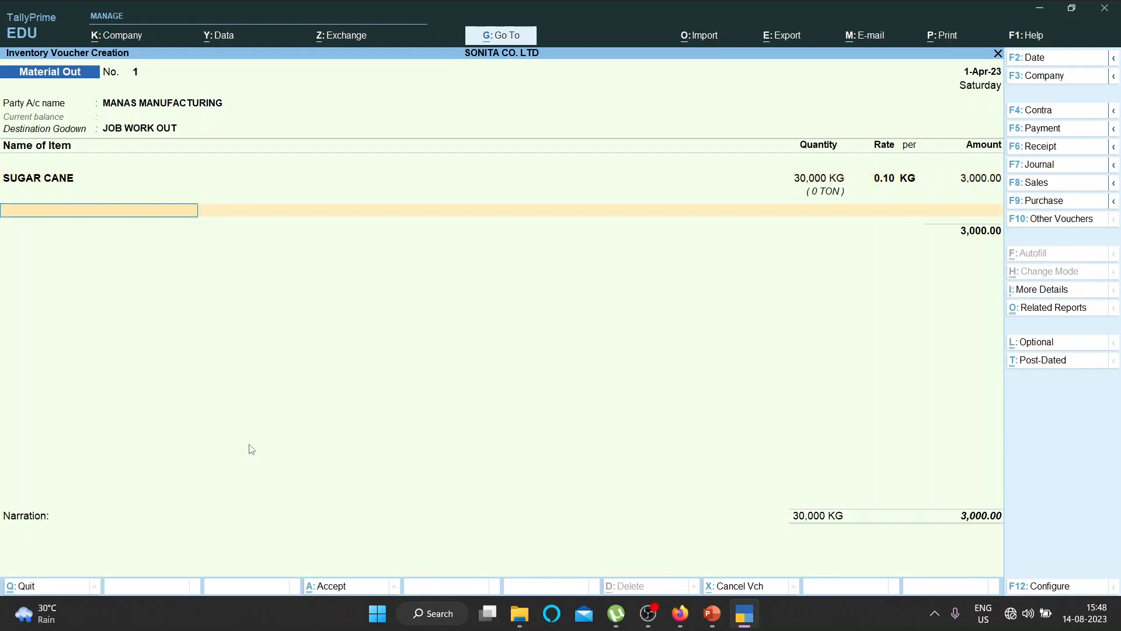
End the item list, save the Material Out voucher without a narration, and leave voucher entry.
key(Return)
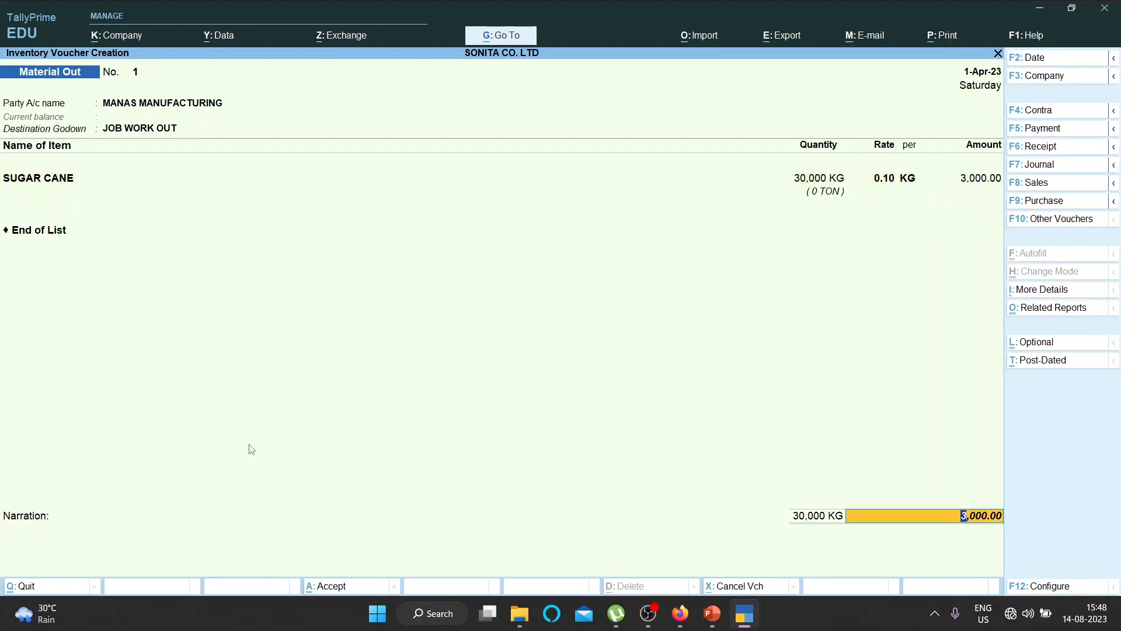
key(Return)
key(Return)
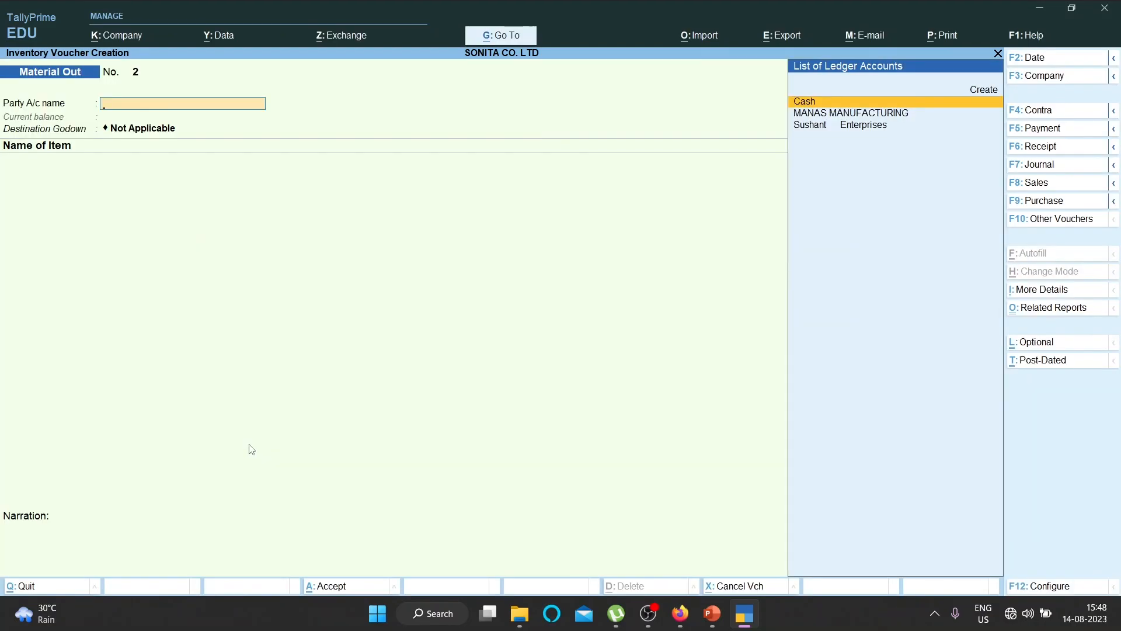
key(Escape)
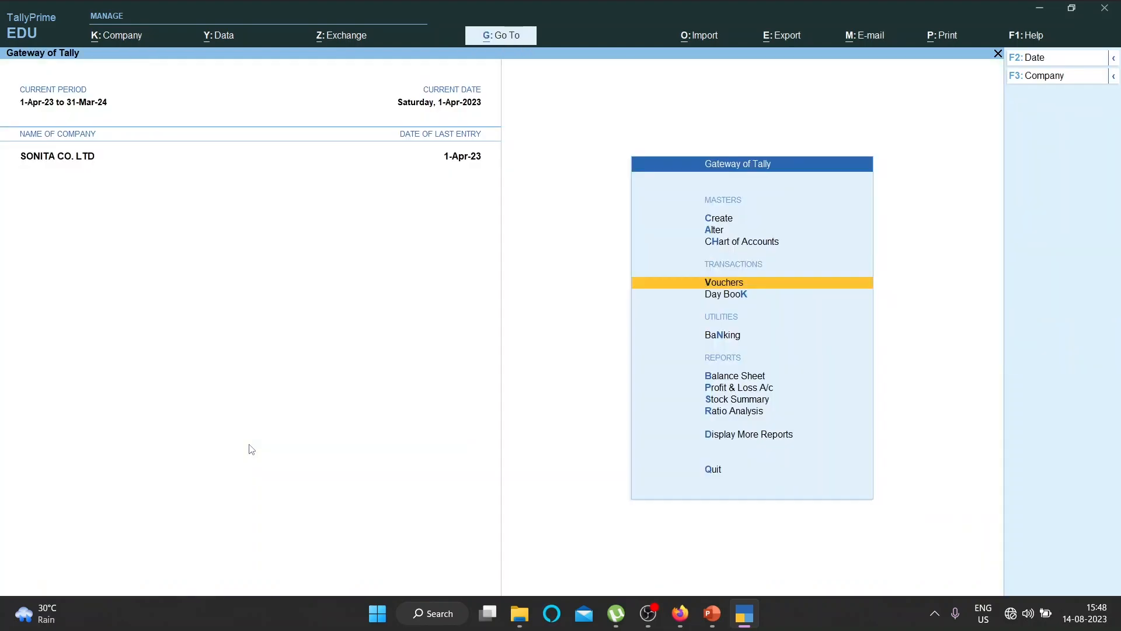
View the Godown Summary for the JOB WORK OUT godown in the inventory books to check its stock.
key(Down)
key(Down)
key(Down)
key(Down)
key(Down)
key(Down)
key(Down)
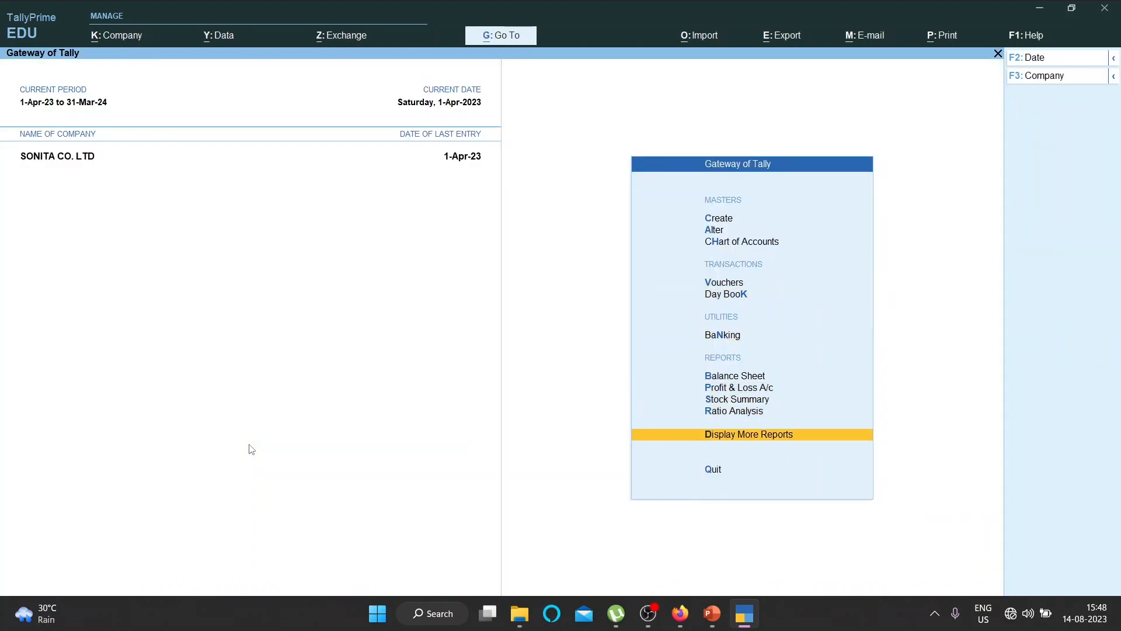
key(Return)
key(Down)
key(Down)
key(Down)
key(Down)
key(Down)
key(Down)
key(Down)
key(Return)
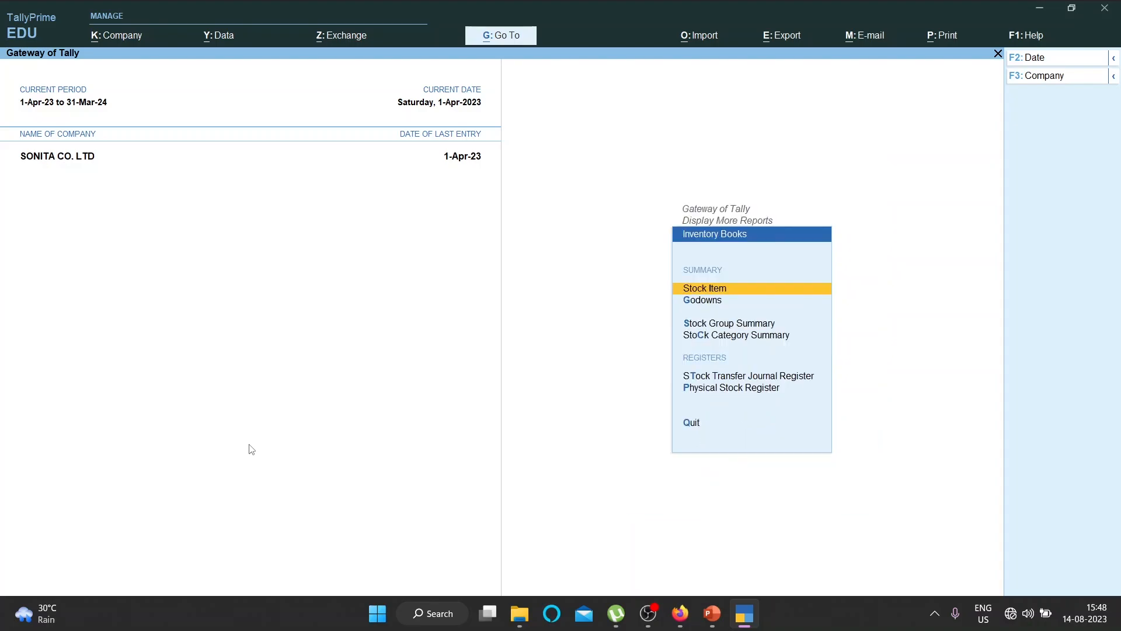
key(Down)
key(Return)
key(Down)
key(Down)
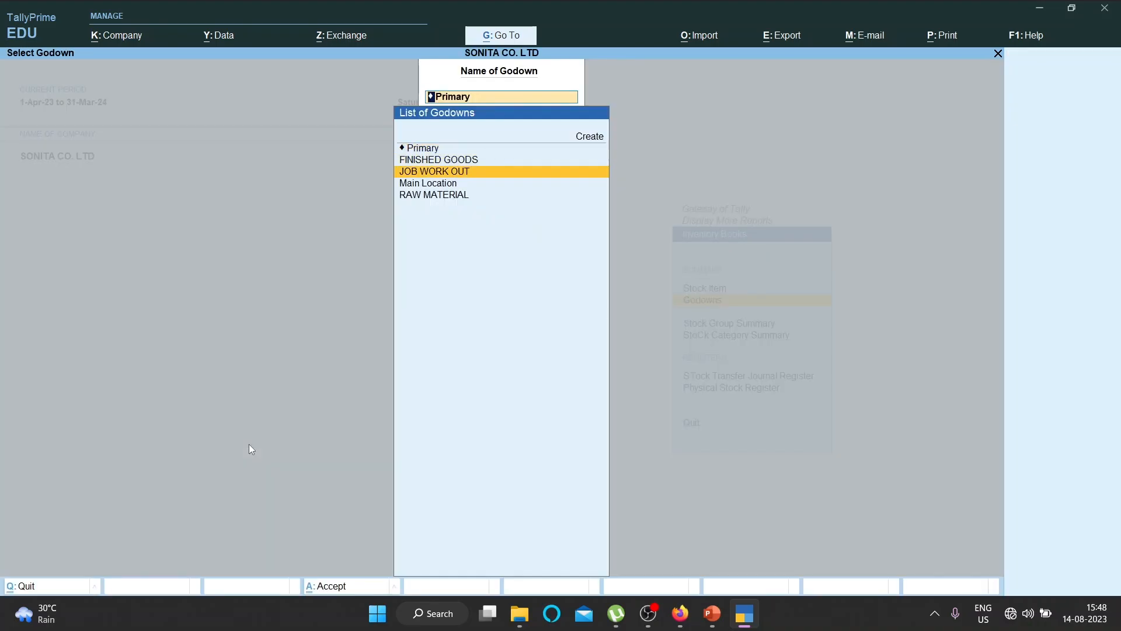
key(Return)
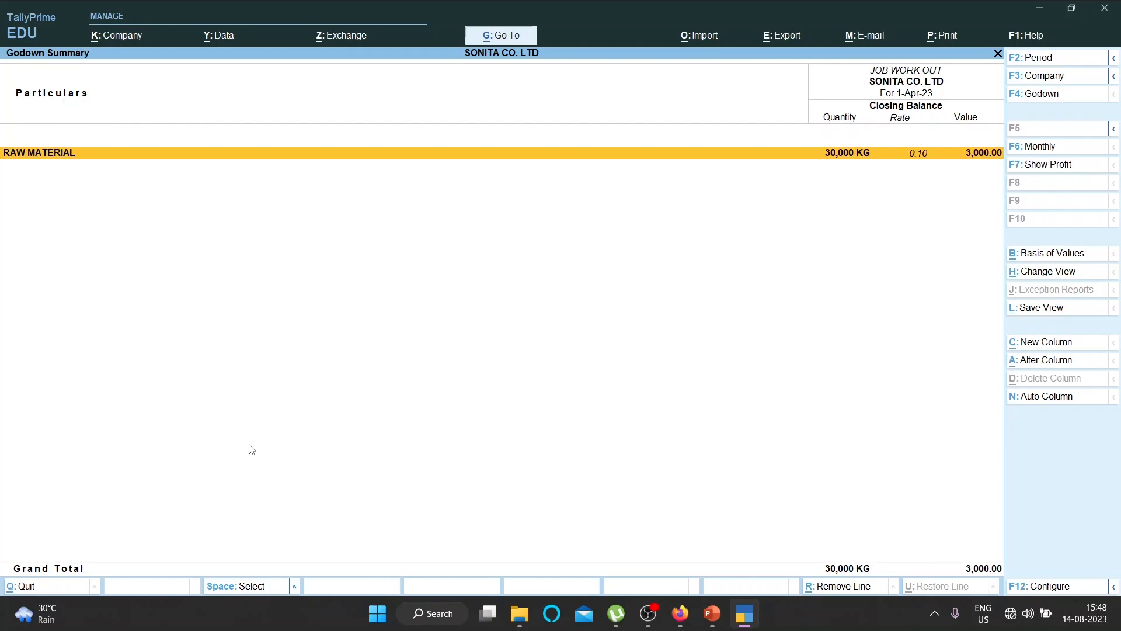
Close the godown report, return to voucher entry and start a Material In voucher.
key(Escape)
key(Escape)
key(Escape)
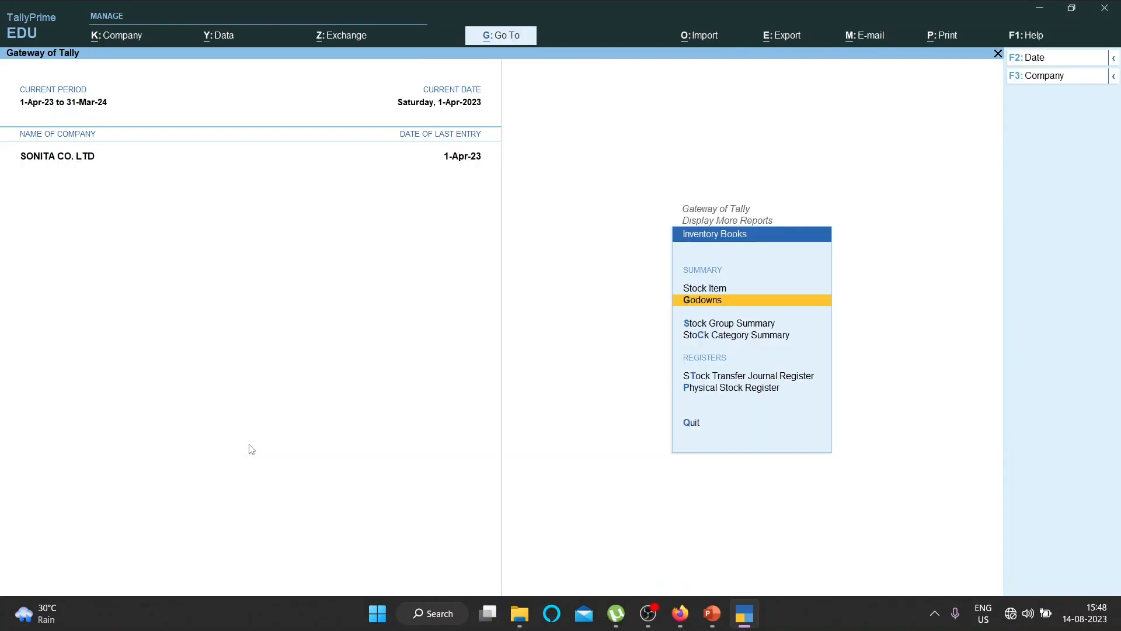
key(Up)
key(Up)
key(Up)
key(Up)
key(Up)
key(Up)
key(Up)
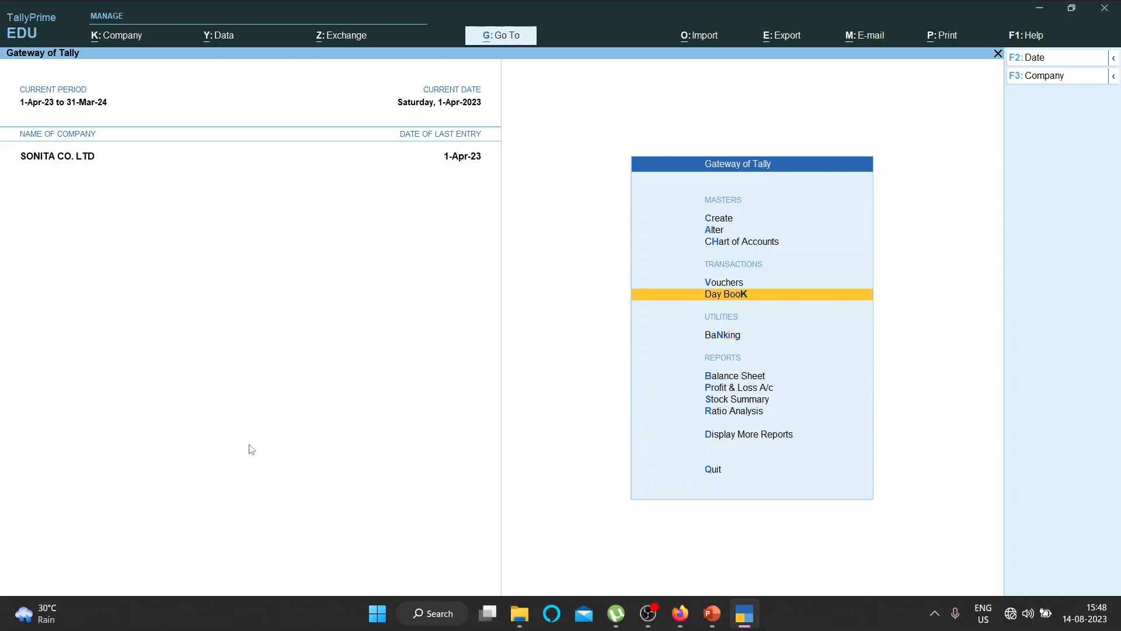
key(Return)
key(Escape)
key(Down)
key(Up)
key(Return)
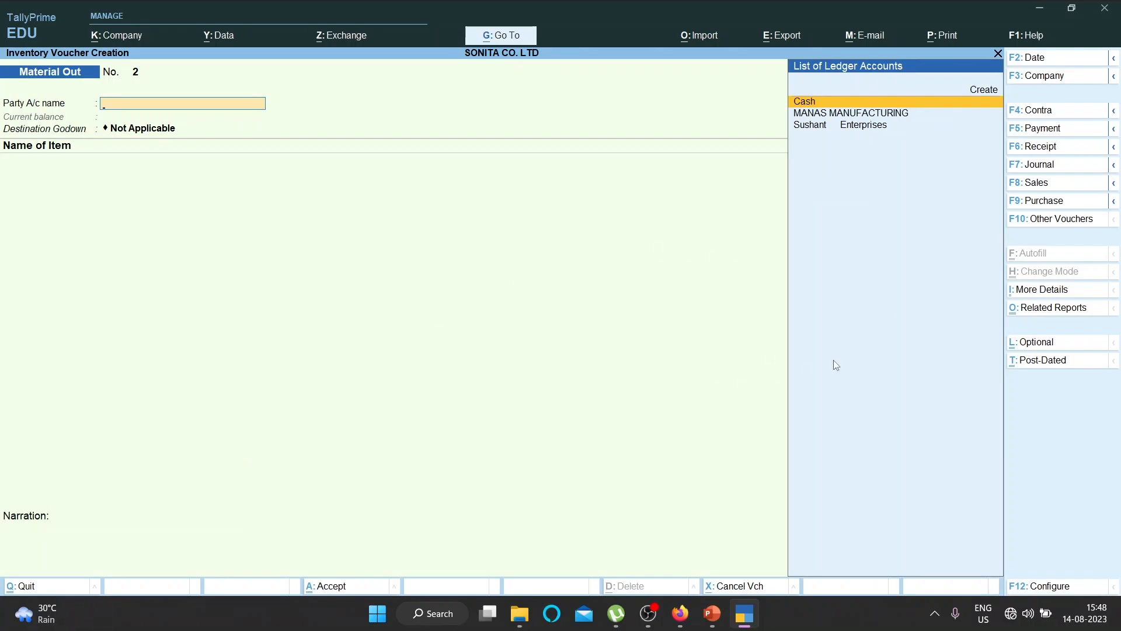
click(1032, 219)
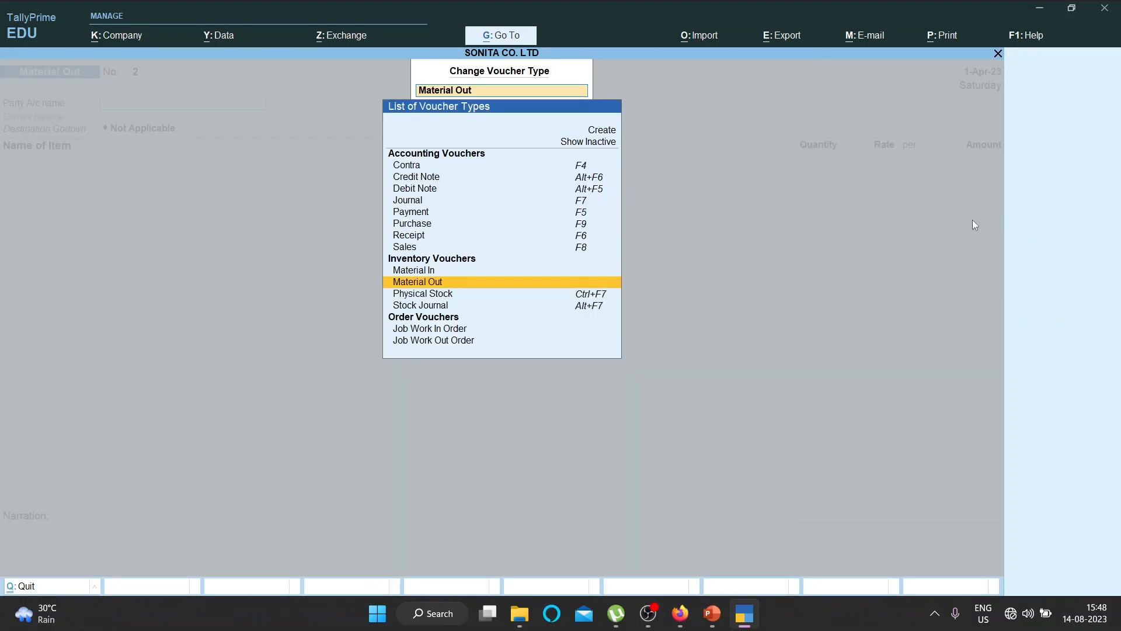
click(433, 271)
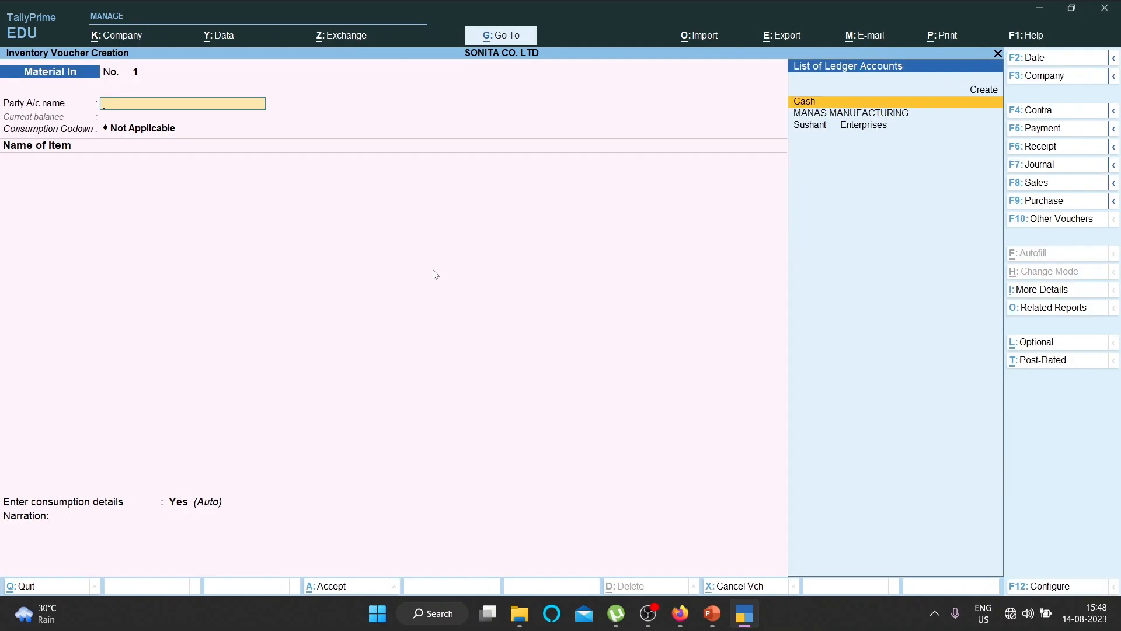
Set MANAS MANUFACTURING as the party against order MM-01, accept its details, and choose JOB WORK OUT as the consumption godown.
key(Down)
key(Return)
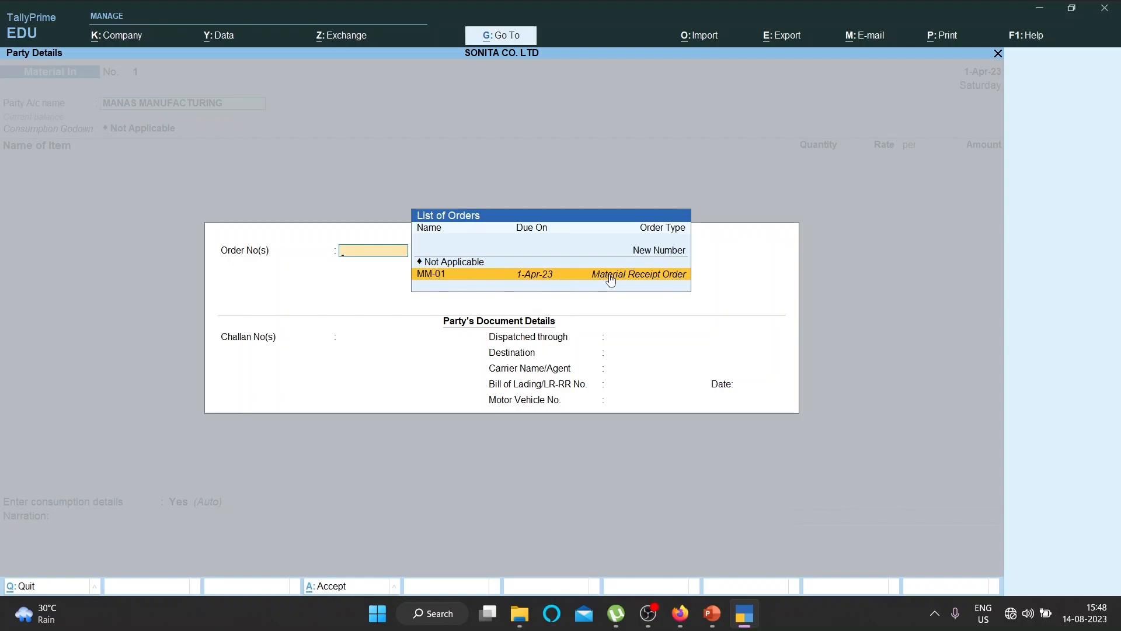
key(Return)
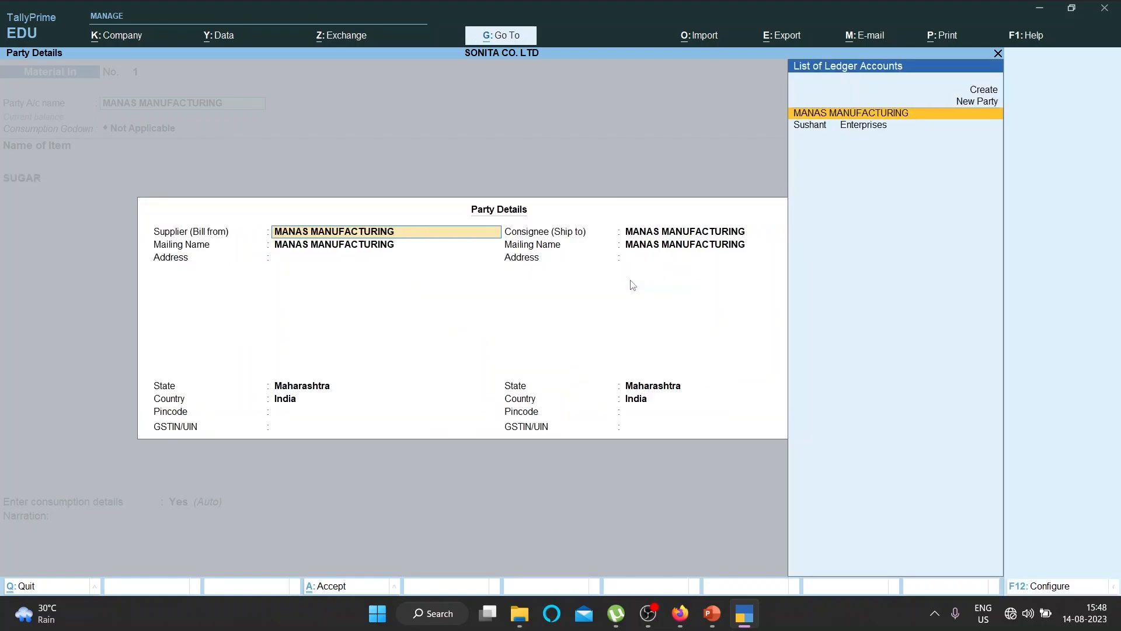
key(ctrl+a)
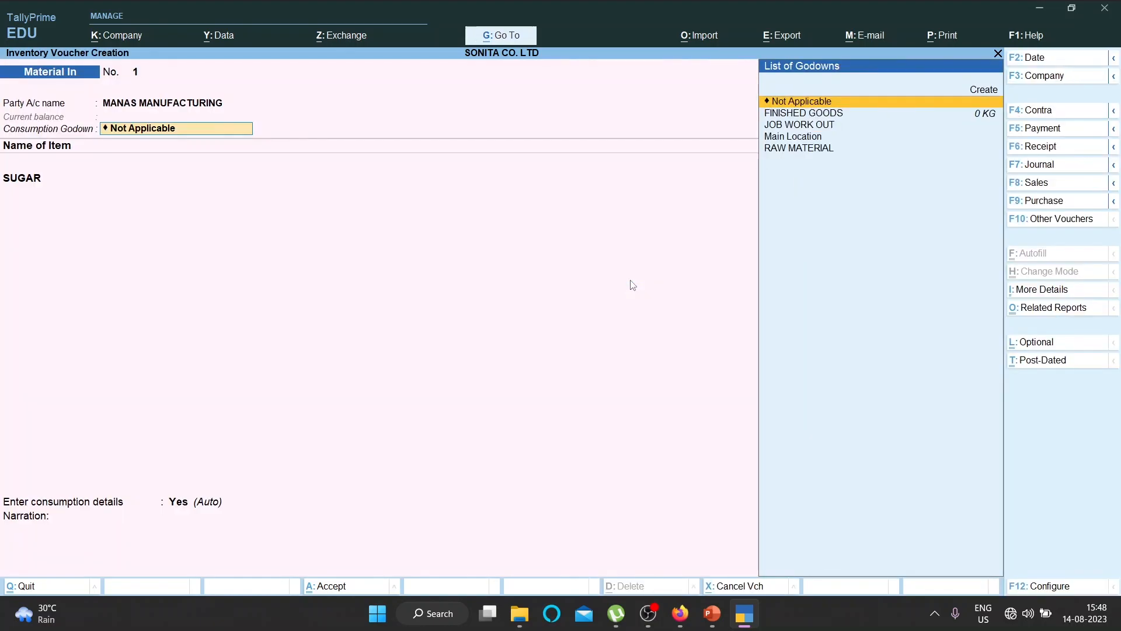
key(Down)
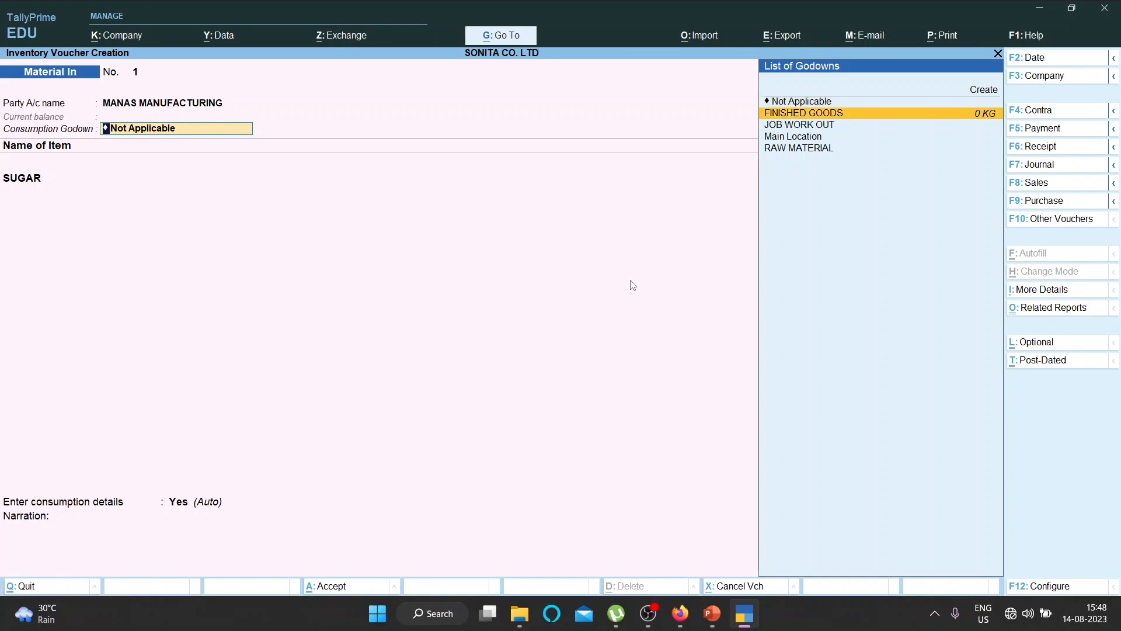
key(Down)
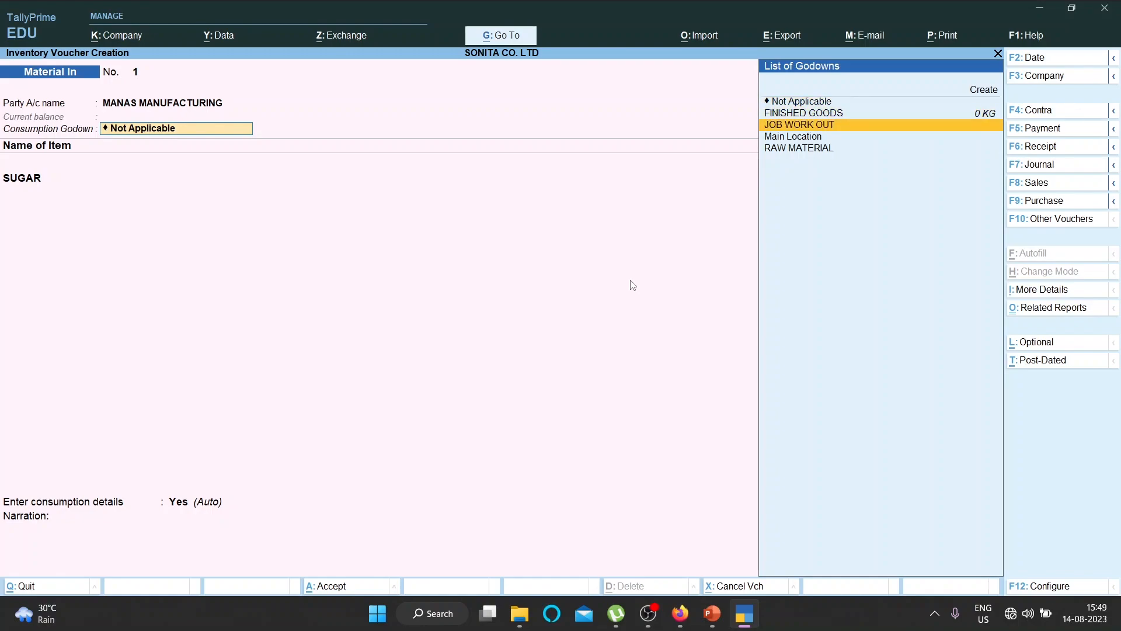
key(Return)
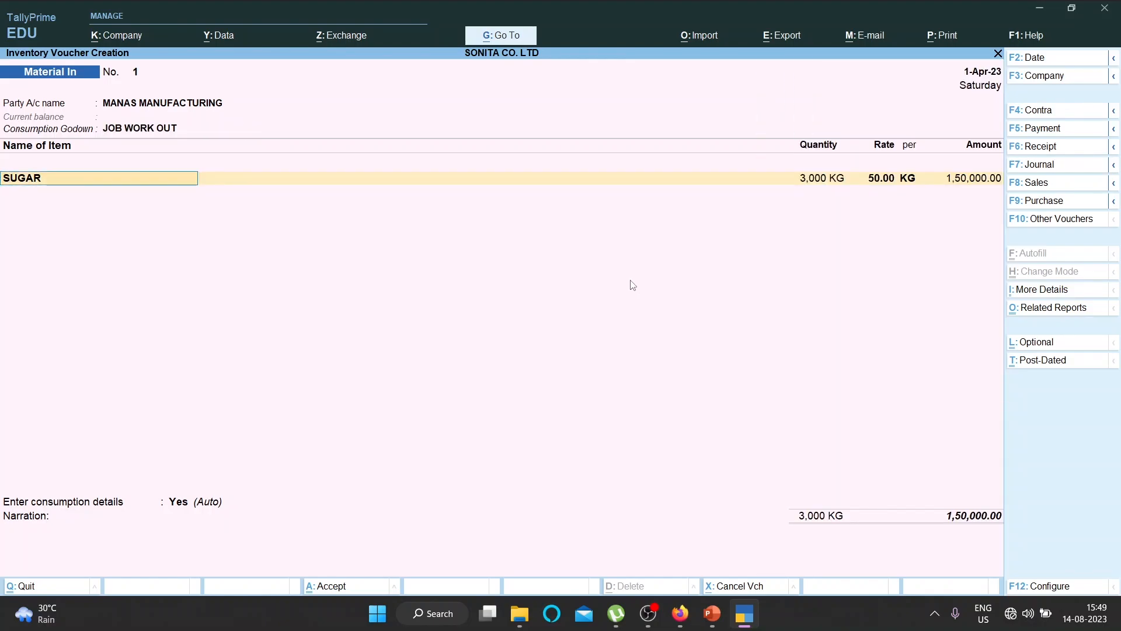
Allocate 3,000 KG of SUGAR at 50.00 per KG to the FINISHED GOODS godown as the primary item against order MM-01.
key(Return)
key(Return)
key(Return)
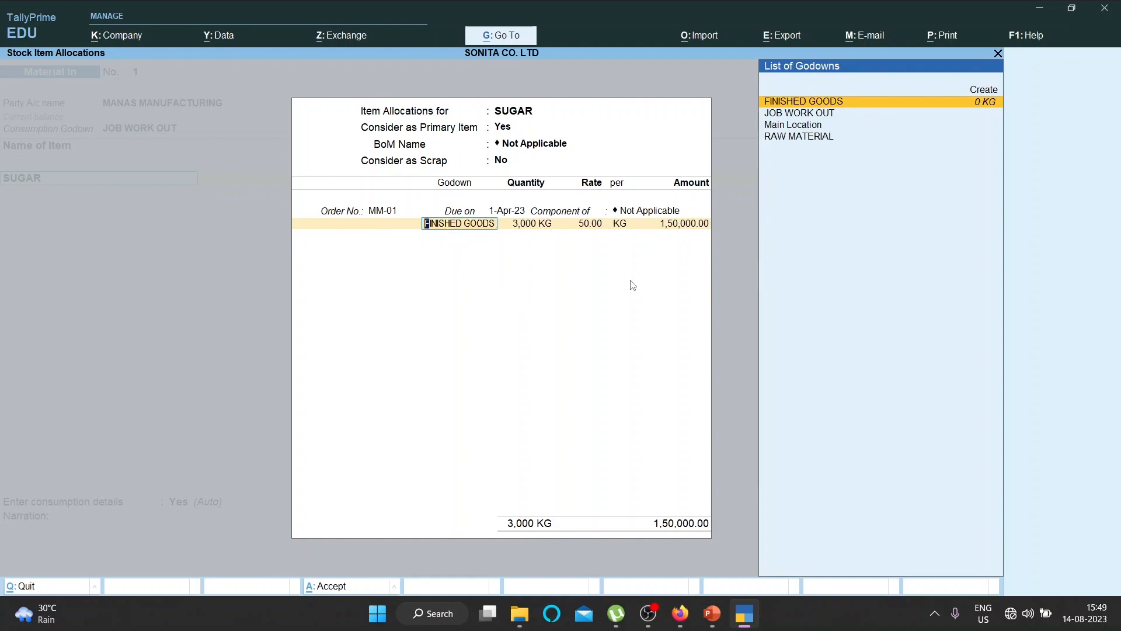
key(Return)
key(Return)
key(Return)
key(Return)
key(Return)
key(Return)
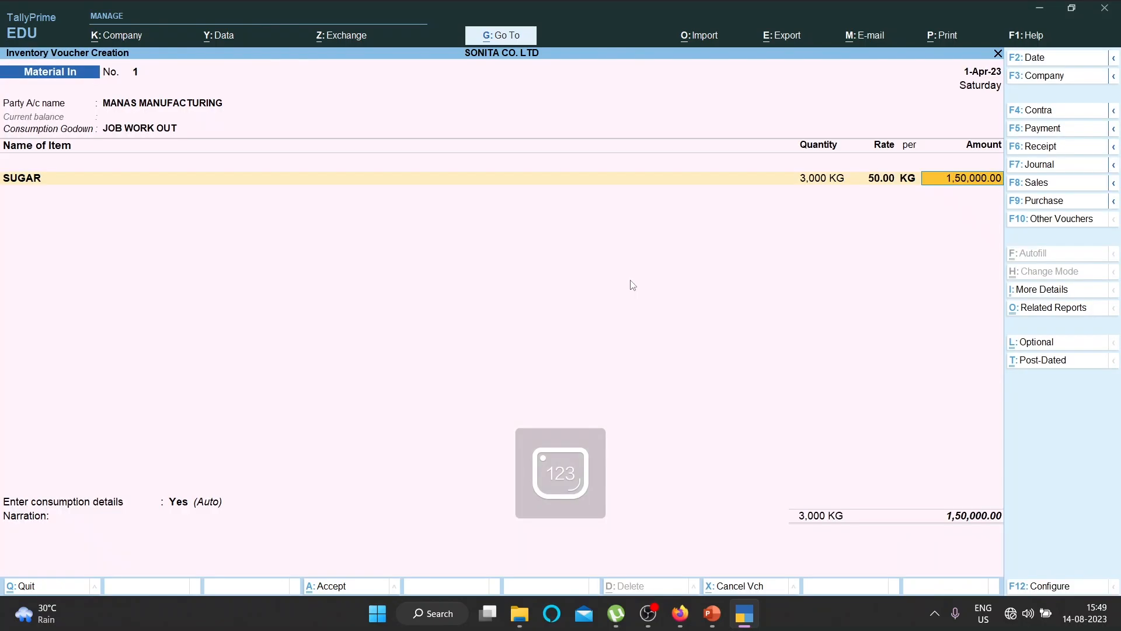
End the item list, save the Material In voucher without a narration, and leave voucher entry.
key(Return)
key(Return)
key(Return)
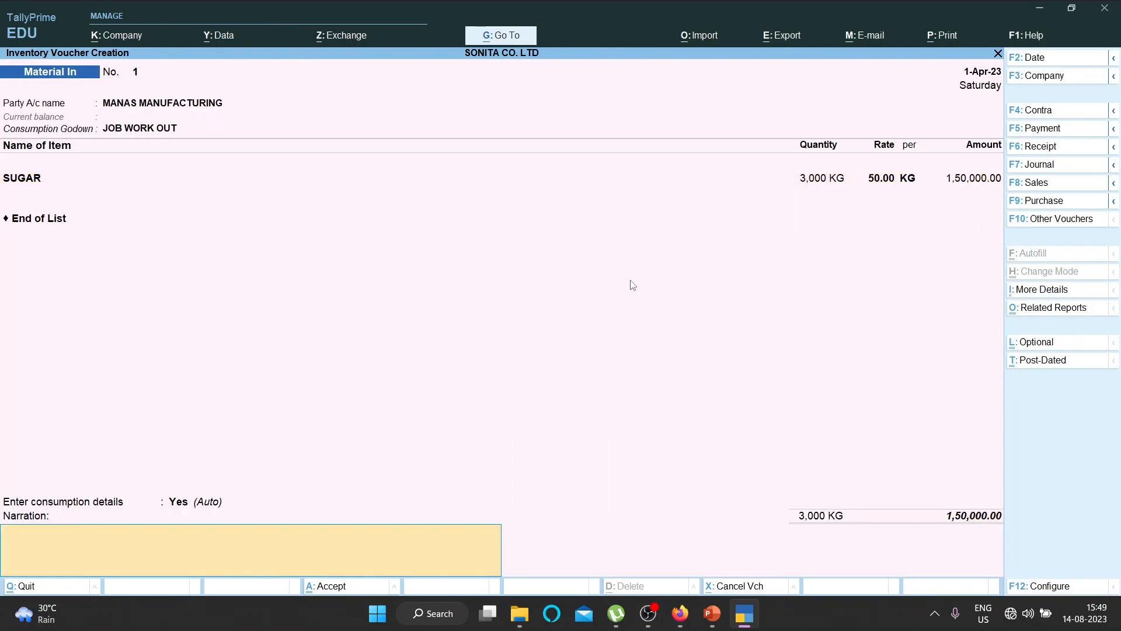
key(Return)
key(Return)
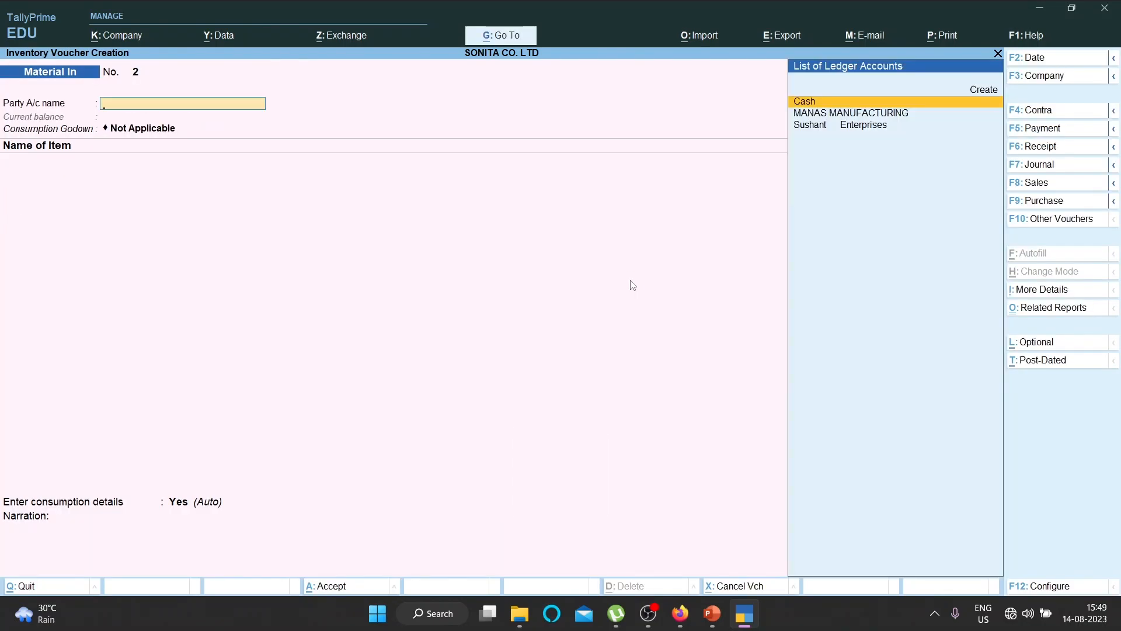
key(Escape)
View the Stock Summary in item-level detail to check the SUGAR and SUGAR CANE stock.
key(Down)
key(Down)
key(Down)
key(Down)
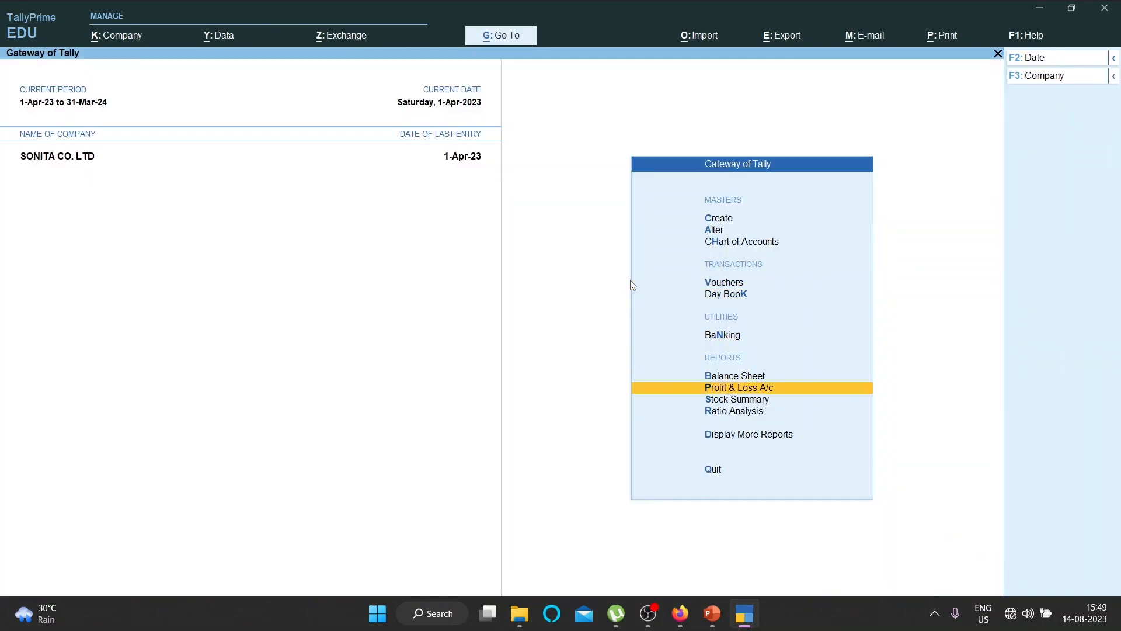
key(Down)
key(Return)
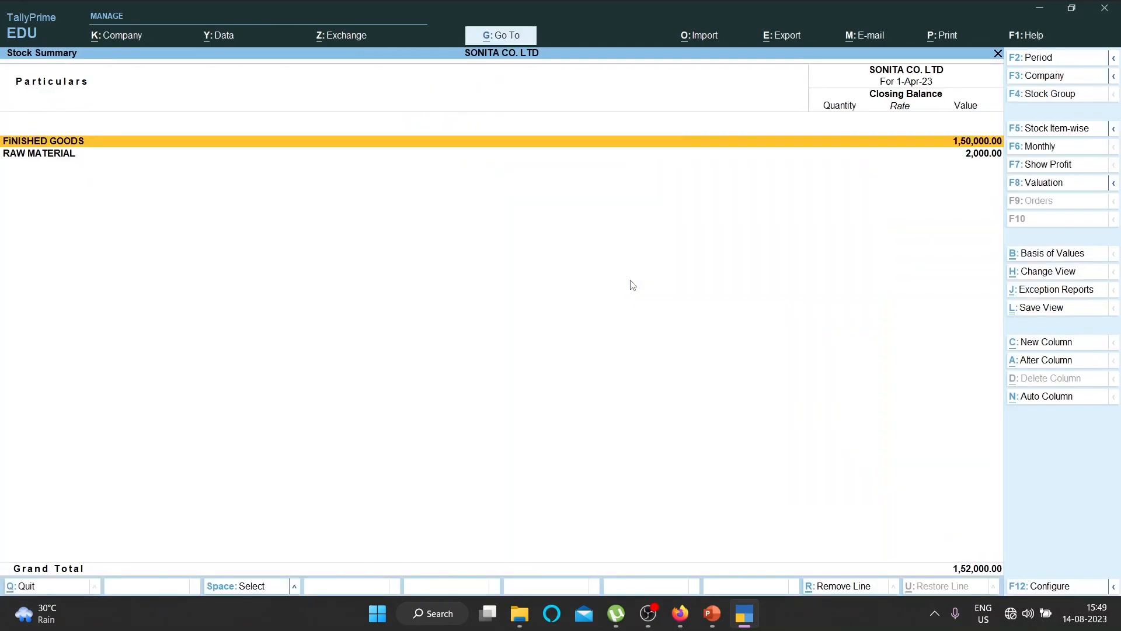
key(alt+F5)
key(Down)
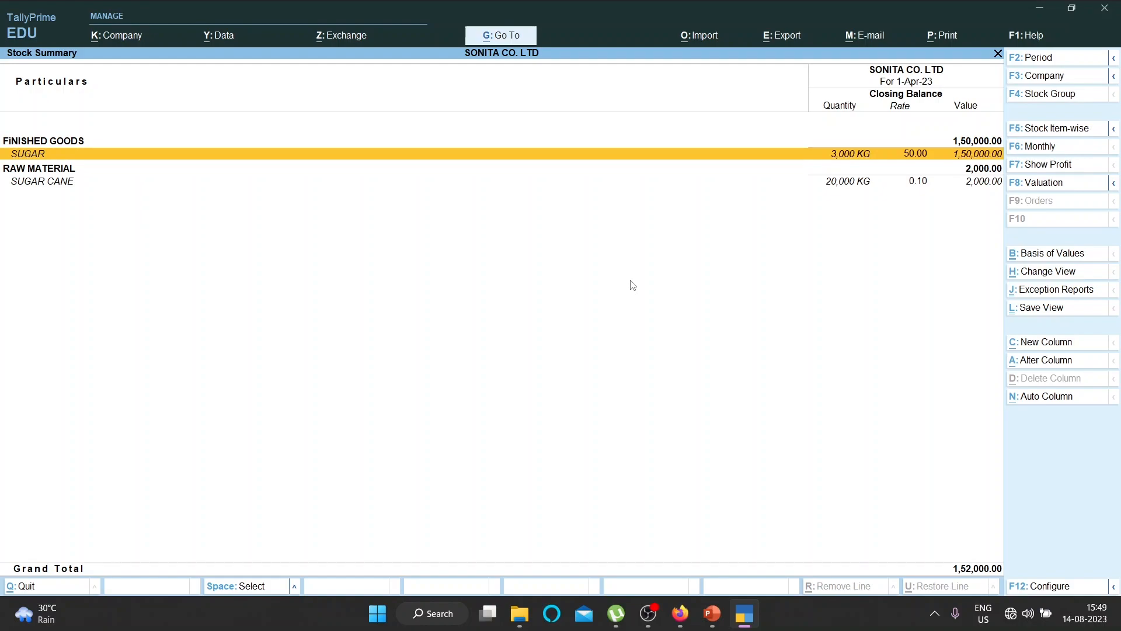
key(Down)
key(Down)
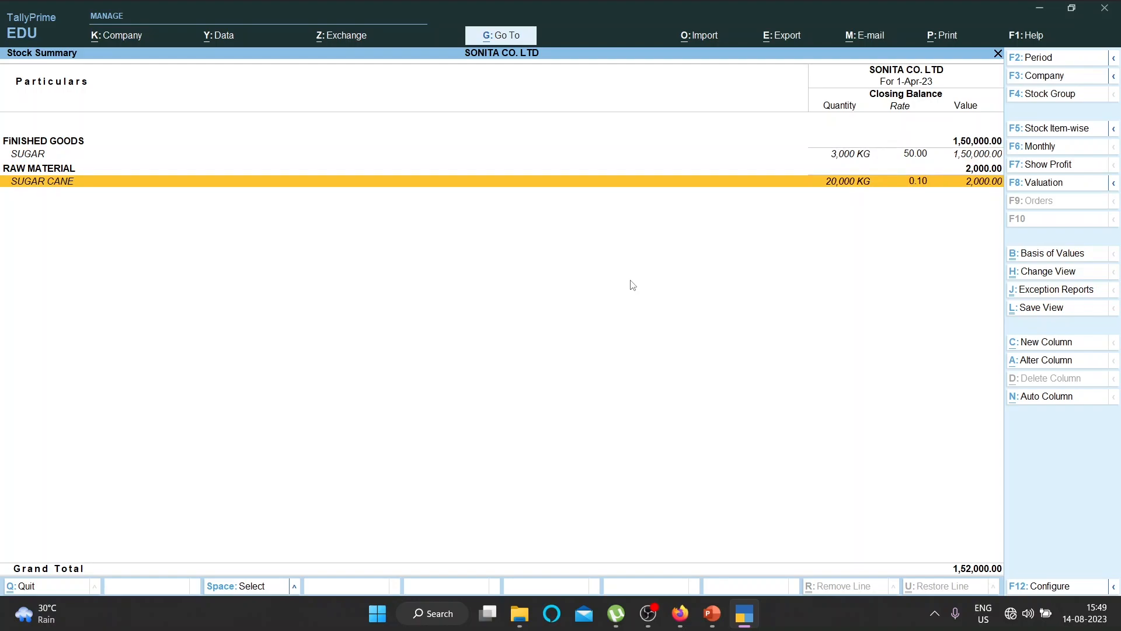
Reopen the Stock Summary with item details to recheck the FINISHED GOODS stock, and close it.
key(Escape)
key(Return)
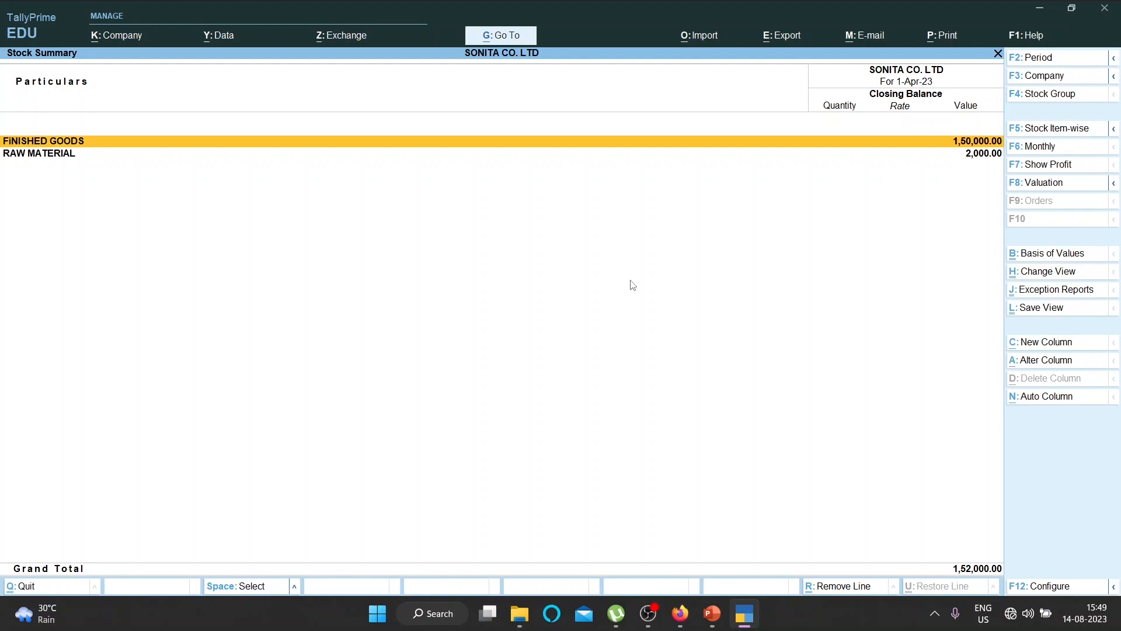
key(alt+F5)
key(Down)
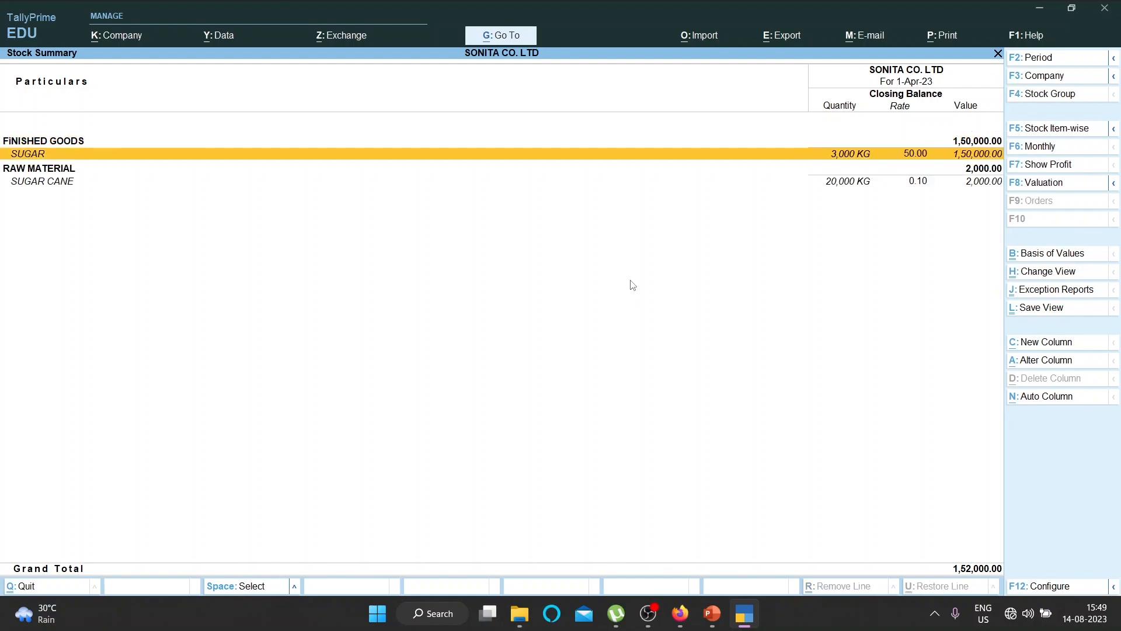
key(Up)
key(Down)
key(Escape)
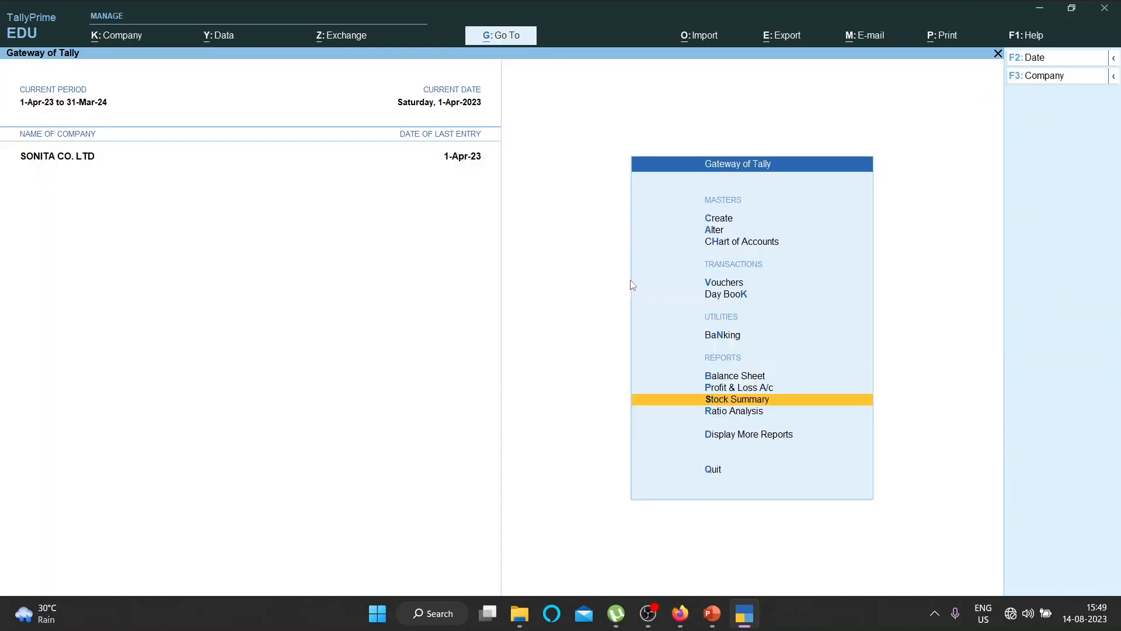
key(Up)
key(Up)
key(Down)
key(Down)
key(Down)
key(Up)
key(Up)
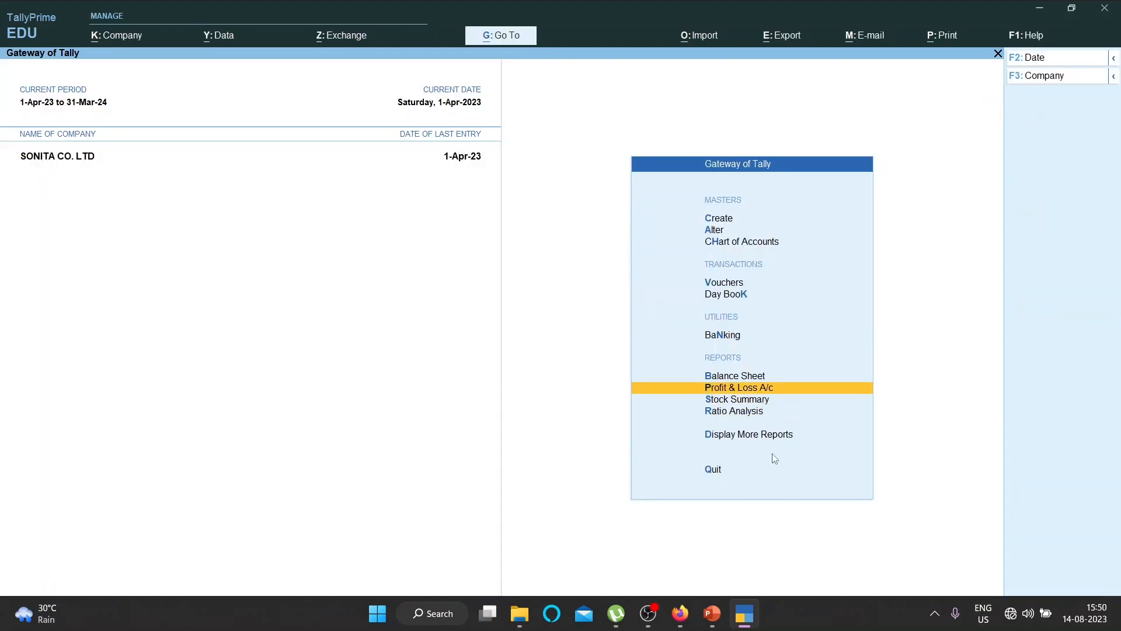
Start a Purchase voucher and change its mode to Accounting Invoice.
key(Up)
key(Up)
key(Up)
key(Up)
key(Return)
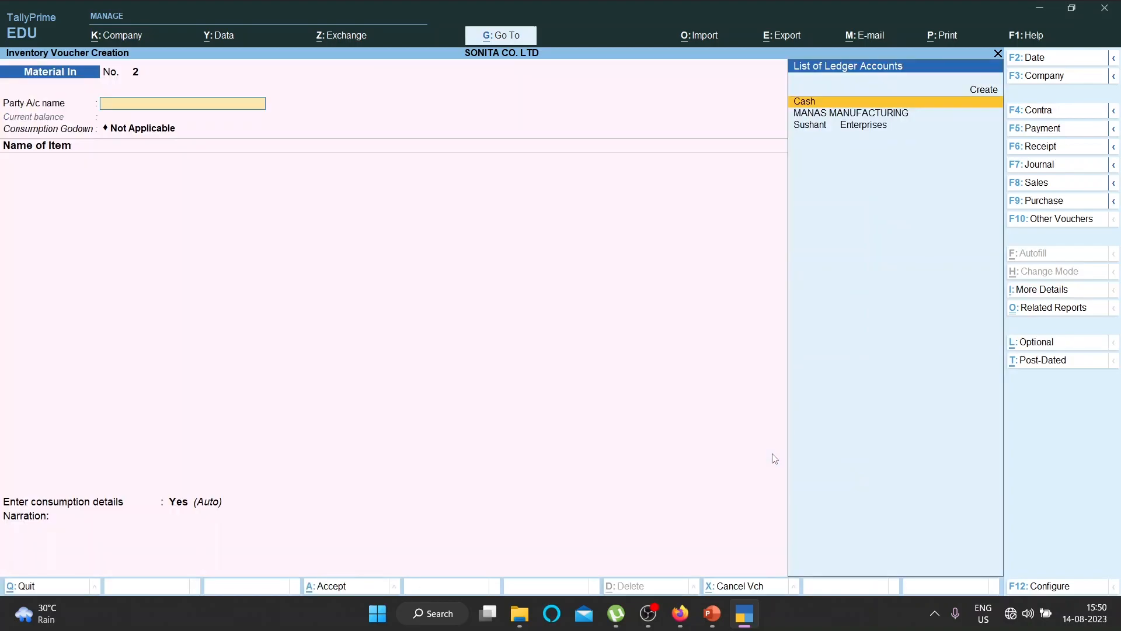
click(1053, 203)
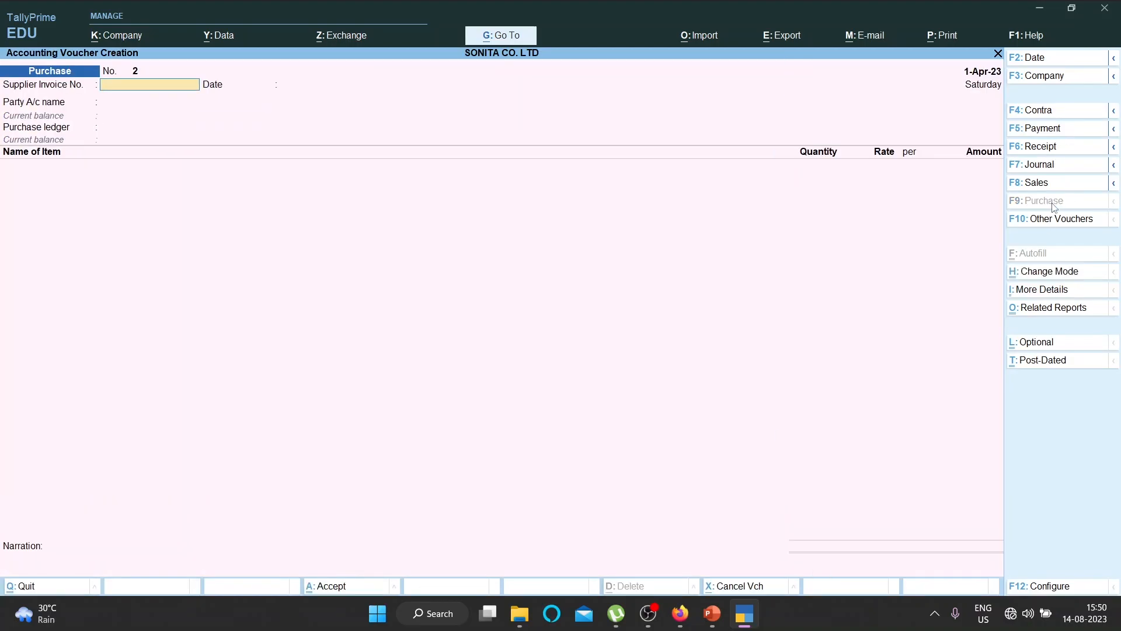
click(1059, 273)
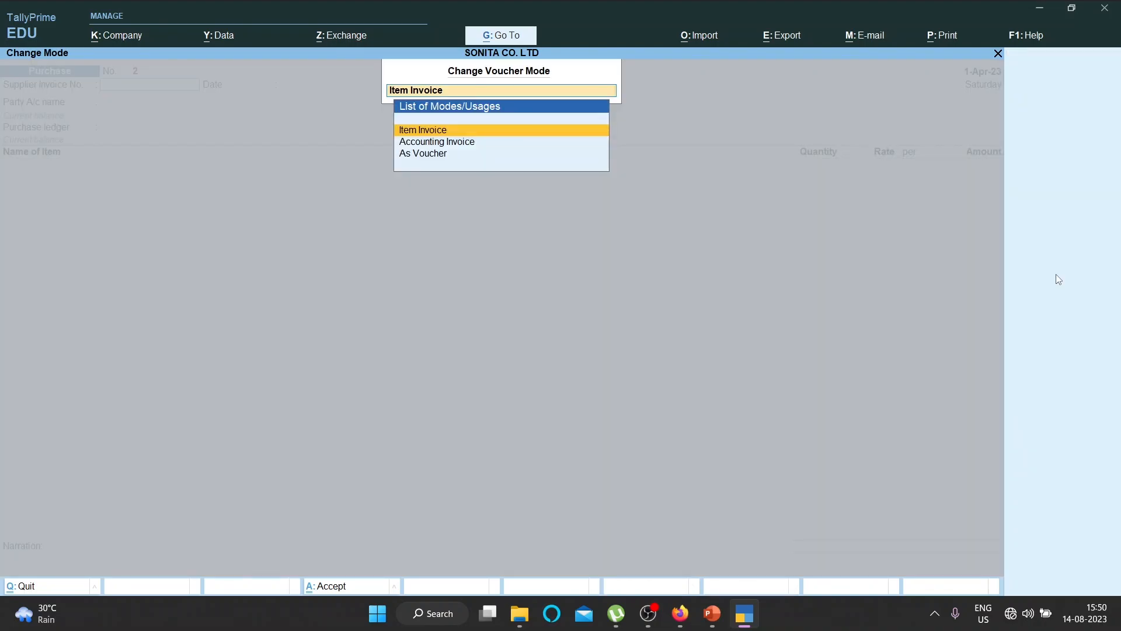
key(Down)
key(Return)
Leave the supplier invoice number blank, set MANAS MANUFACTURING as the party, and accept its receipt and party details.
key(Return)
key(Return)
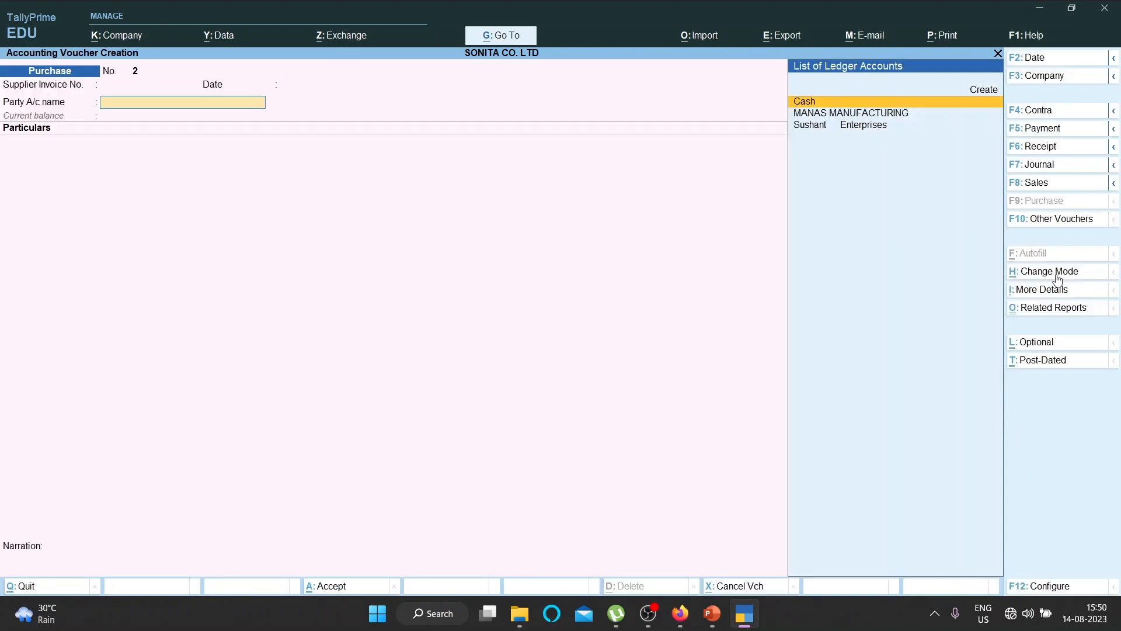
key(Down)
key(Return)
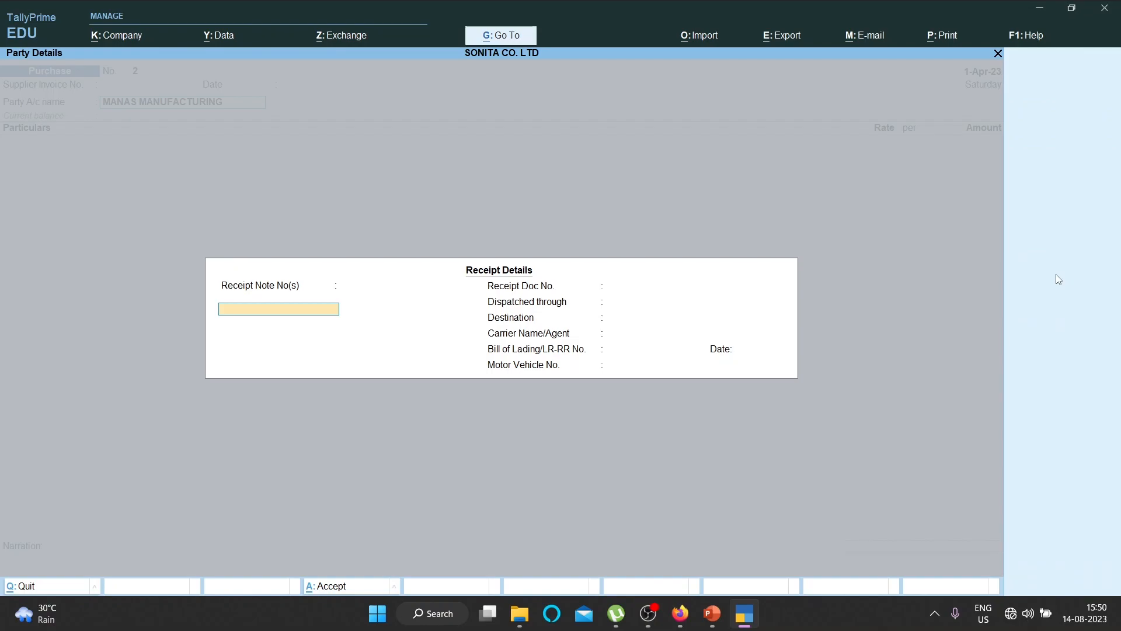
key(Return)
key(ctrl+a)
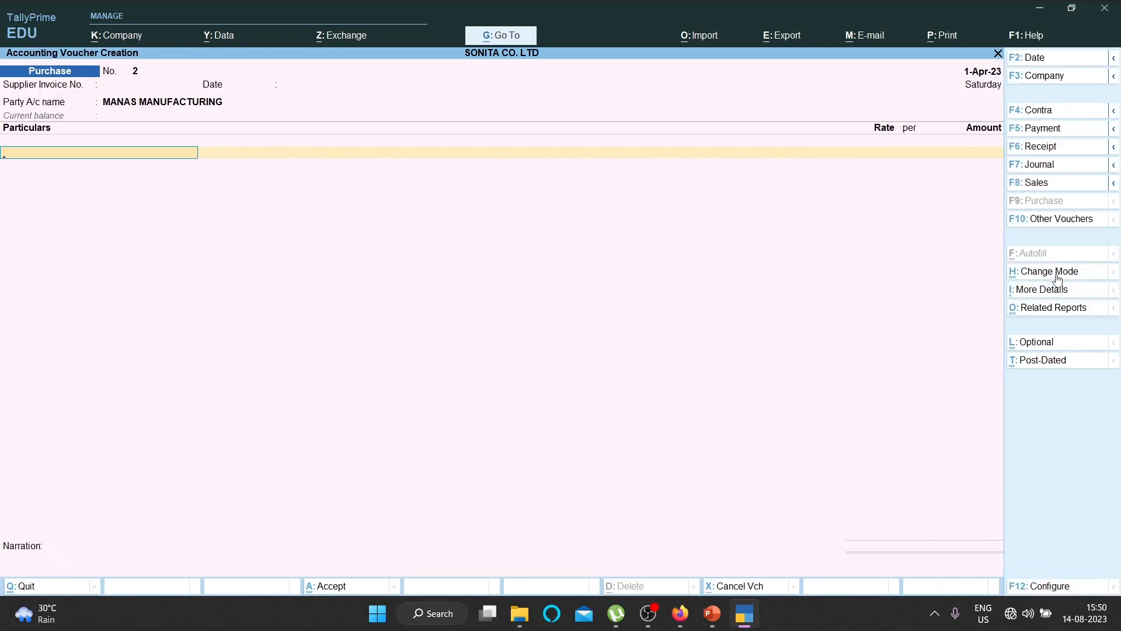
Create a ledger named JOB WORK CHARGES under the Indirect Expenses group from within the purchase voucher.
key(alt+c)
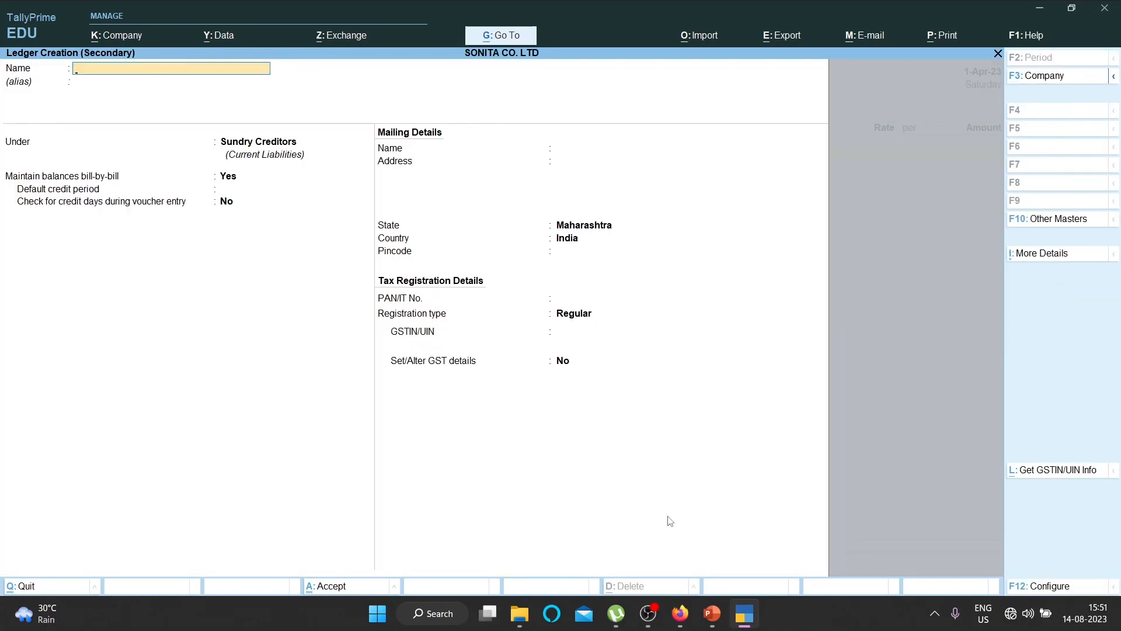
text(JOB WORK CHARGES)
key(Return)
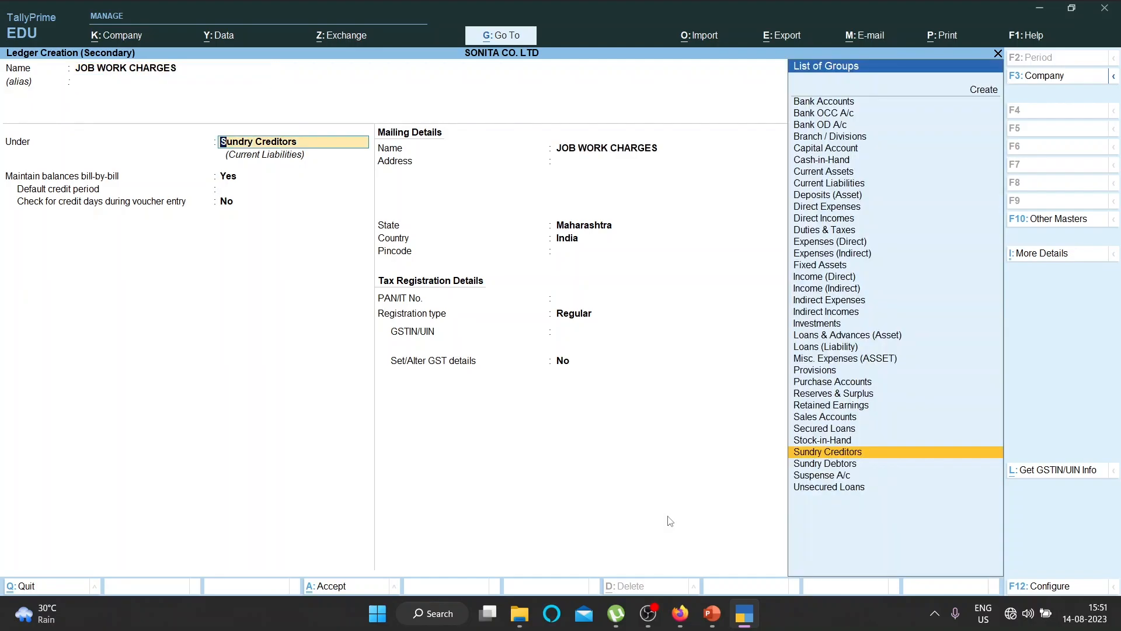
text(IN)
key(Down)
key(Down)
key(Return)
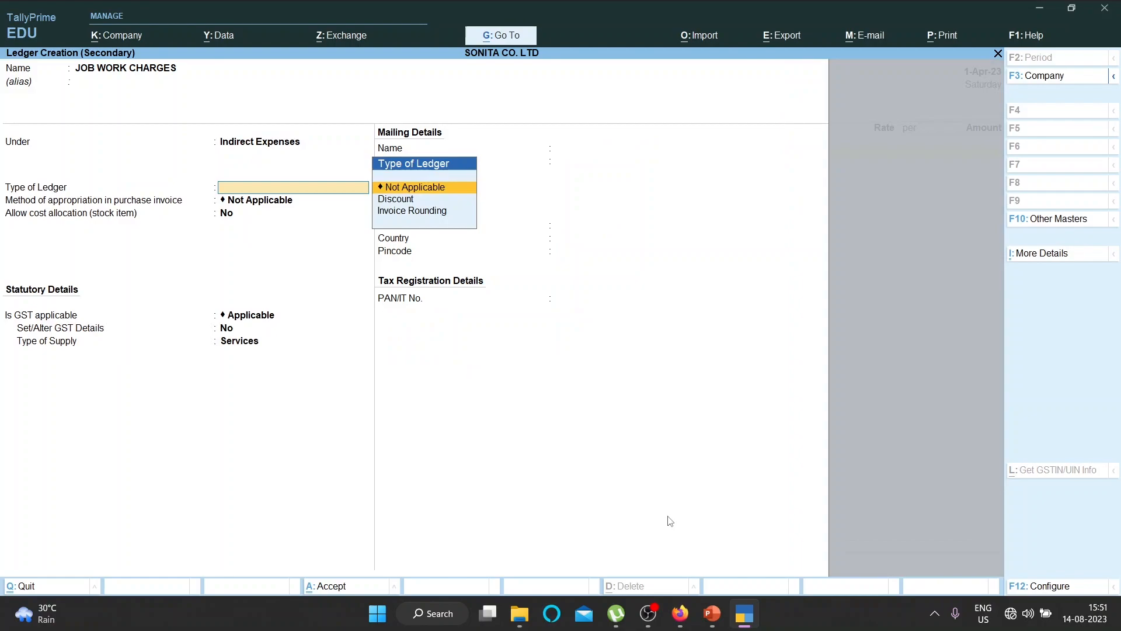
Keep the JOB WORK CHARGES ledger's type as Not Applicable, leave GST applicable for services, and save the ledger.
key(Return)
key(Return)
key(Return)
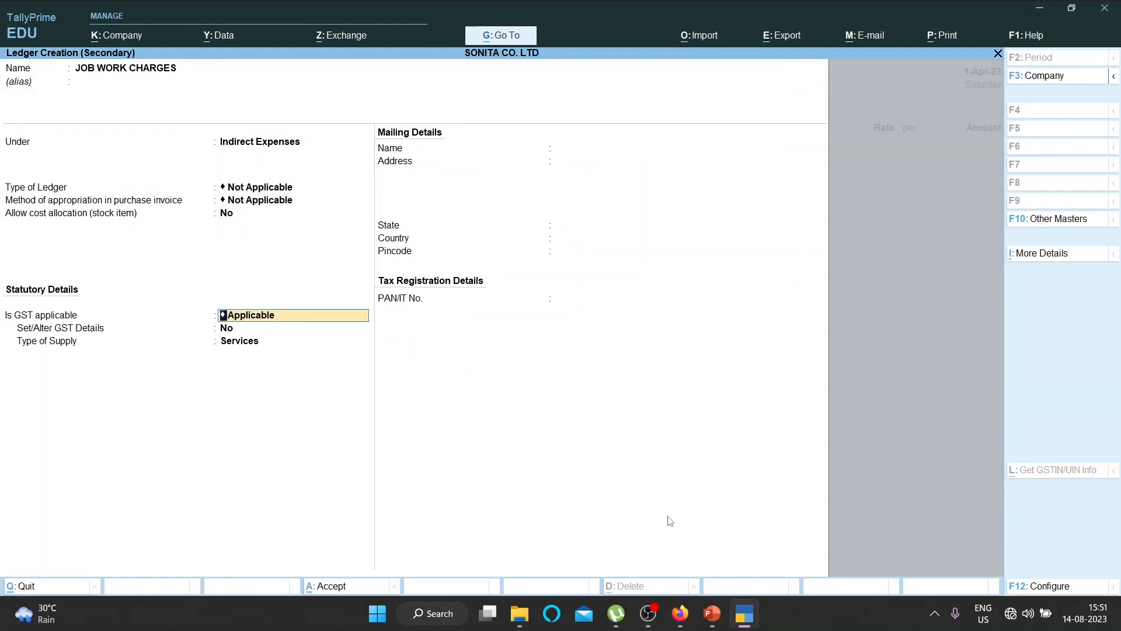
key(Return)
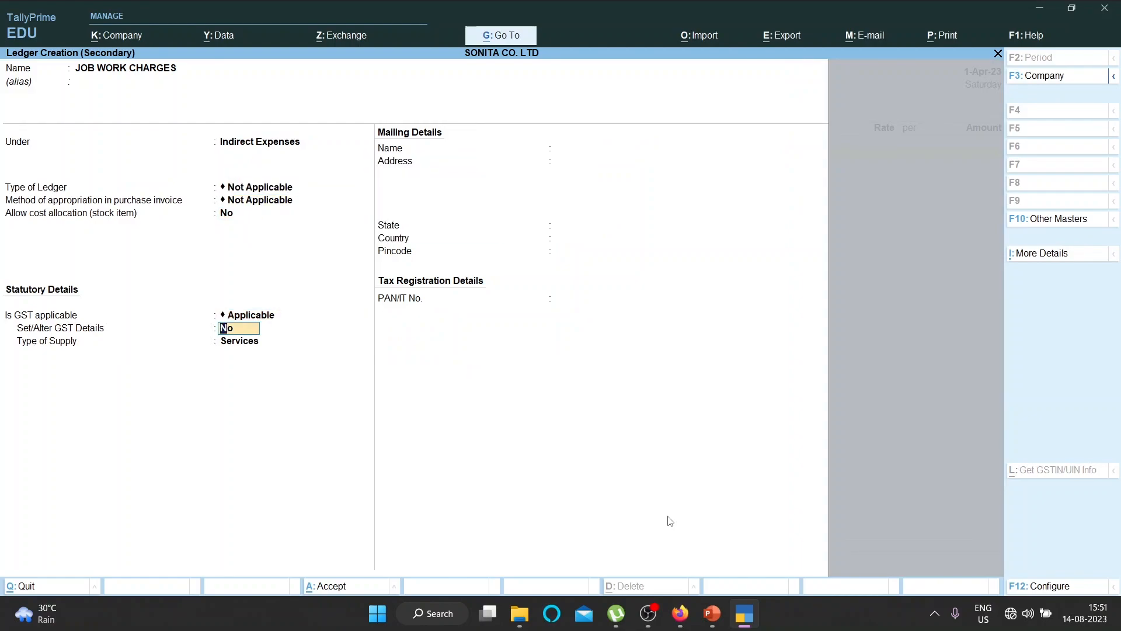
key(Return)
key(Return)
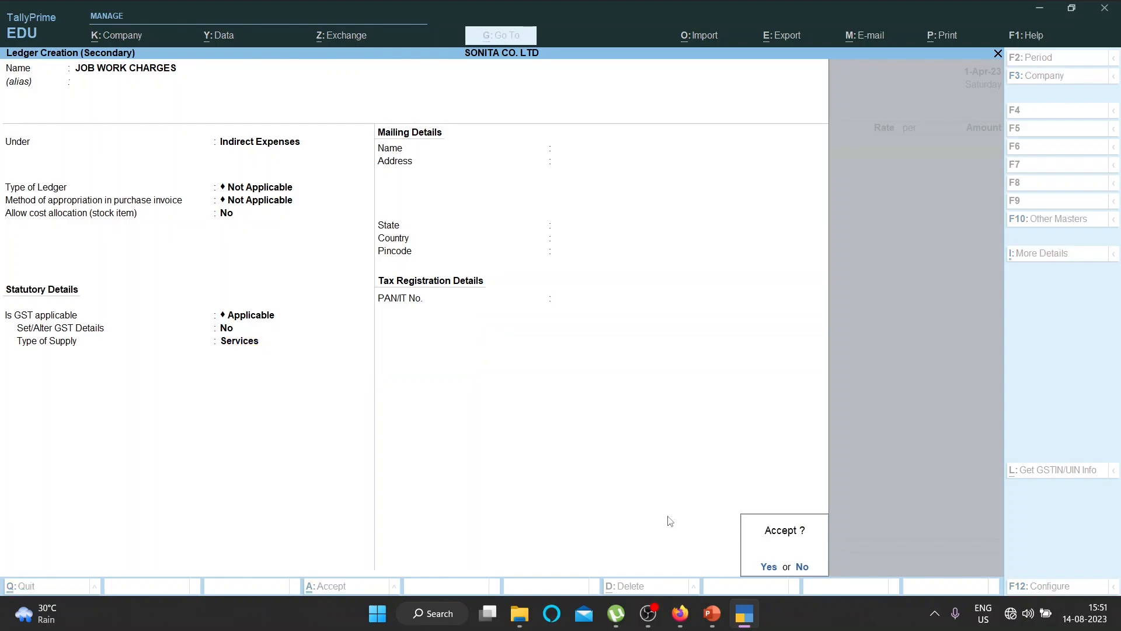
key(Return)
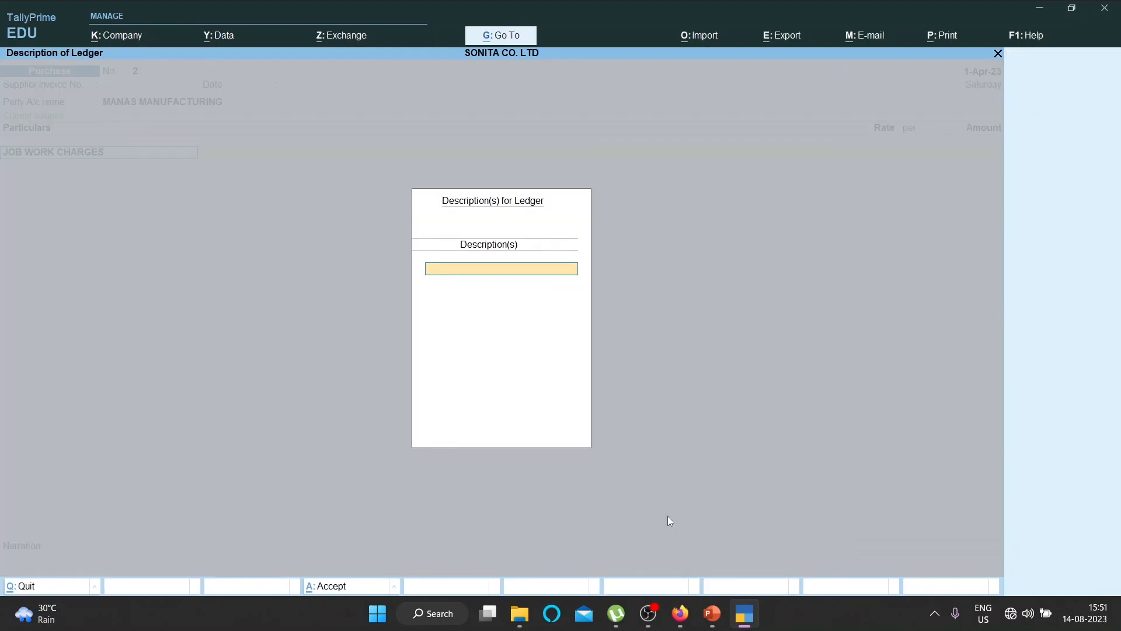
Describe the JOB WORK CHARGES line as "SUGAR 3000 KG ( 10RS PER KG)", checking the rate in JOB WORK OUT.pdf.
key(Return)
key(BackSpace)
text(SUGAR 3000)
text(KG ()
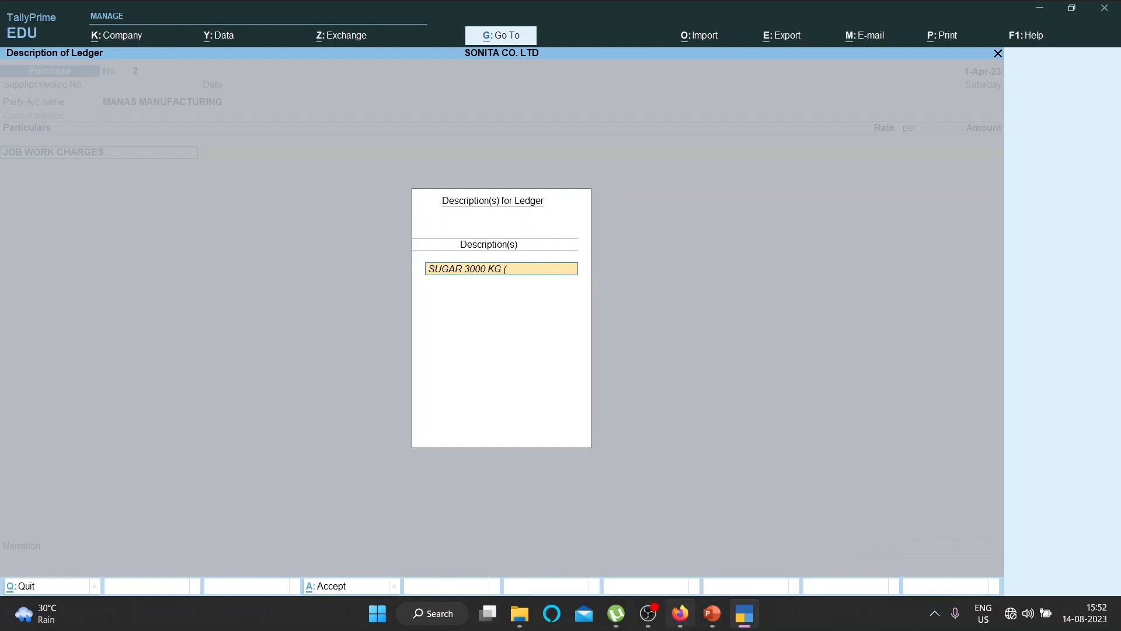
click(680, 613)
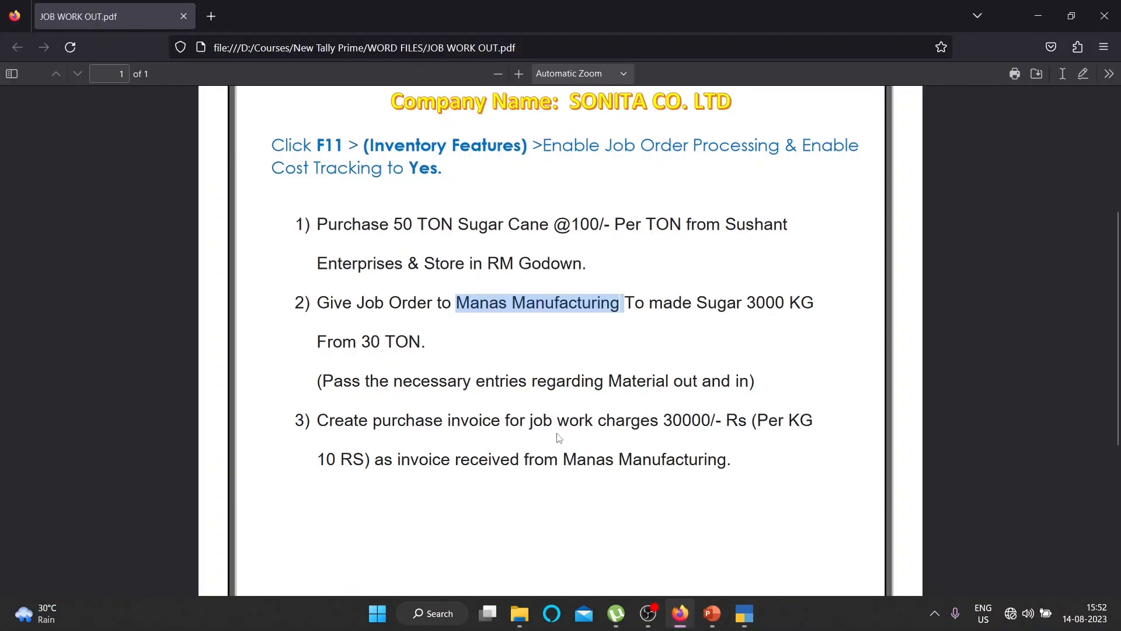
key(alt+Tab)
text(10R)
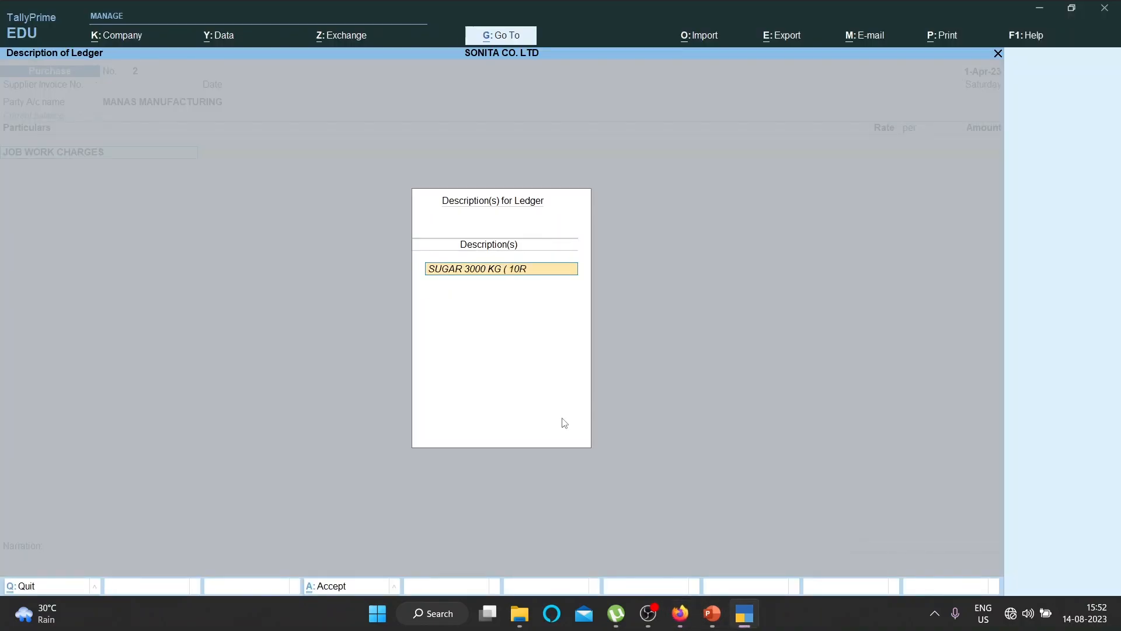
text(S PER KG)
key(Return)
key(Return)
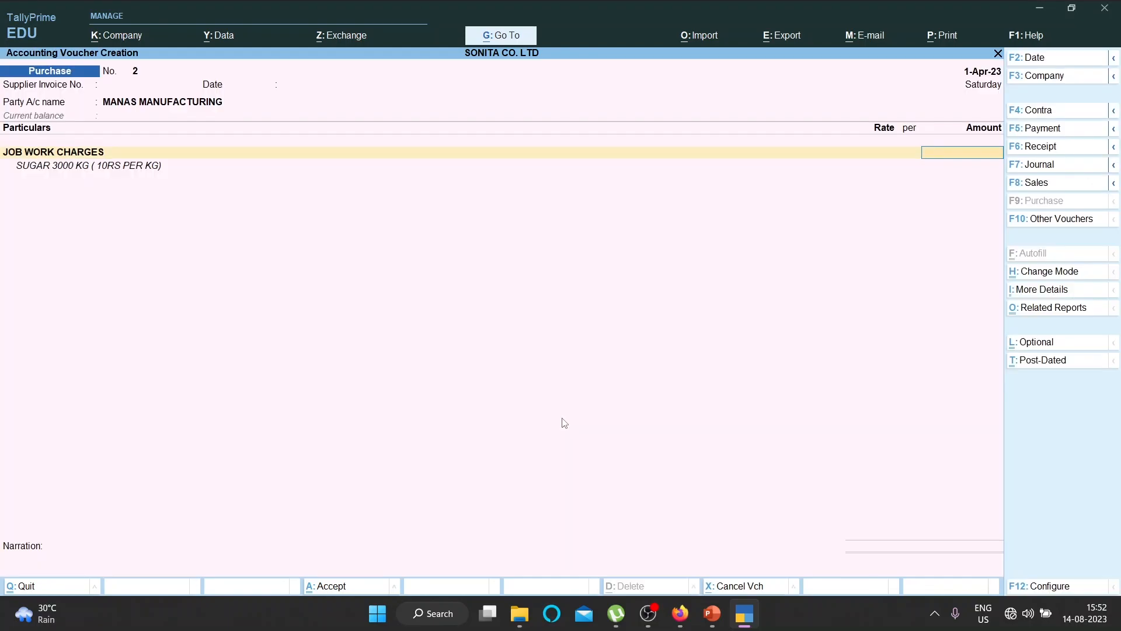
Set the JOB WORK CHARGES amount to 30000.
text(30000)
key(Return)
key(Return)
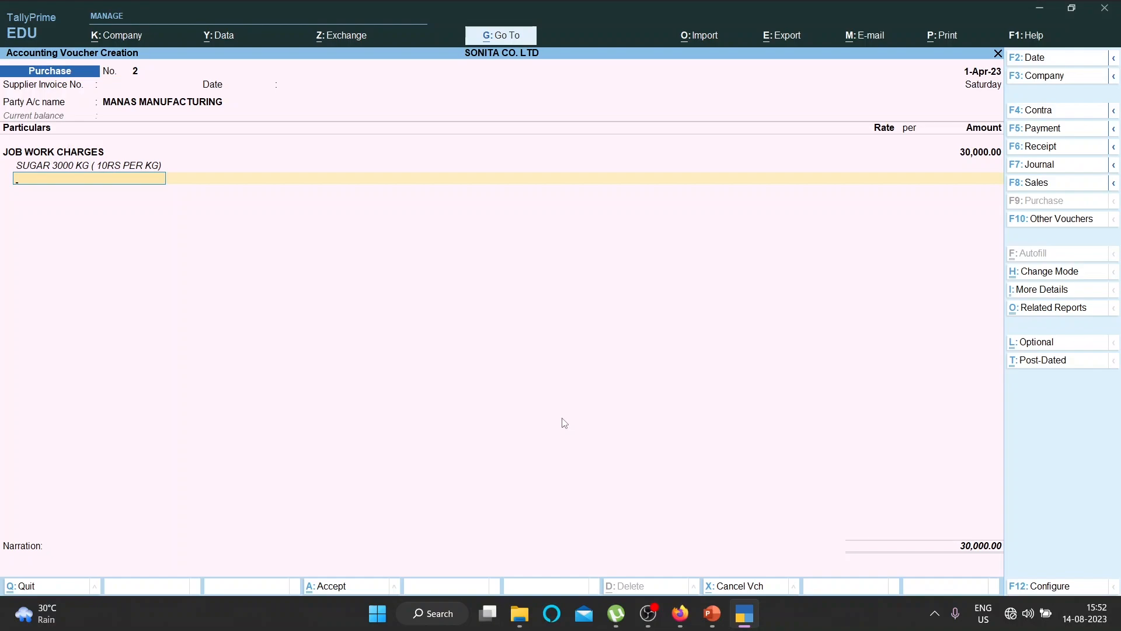
Alter the JOB WORK CHARGES ledger from the voucher to allow cost allocation for stock items, and save it.
key(Return)
key(BackSpace)
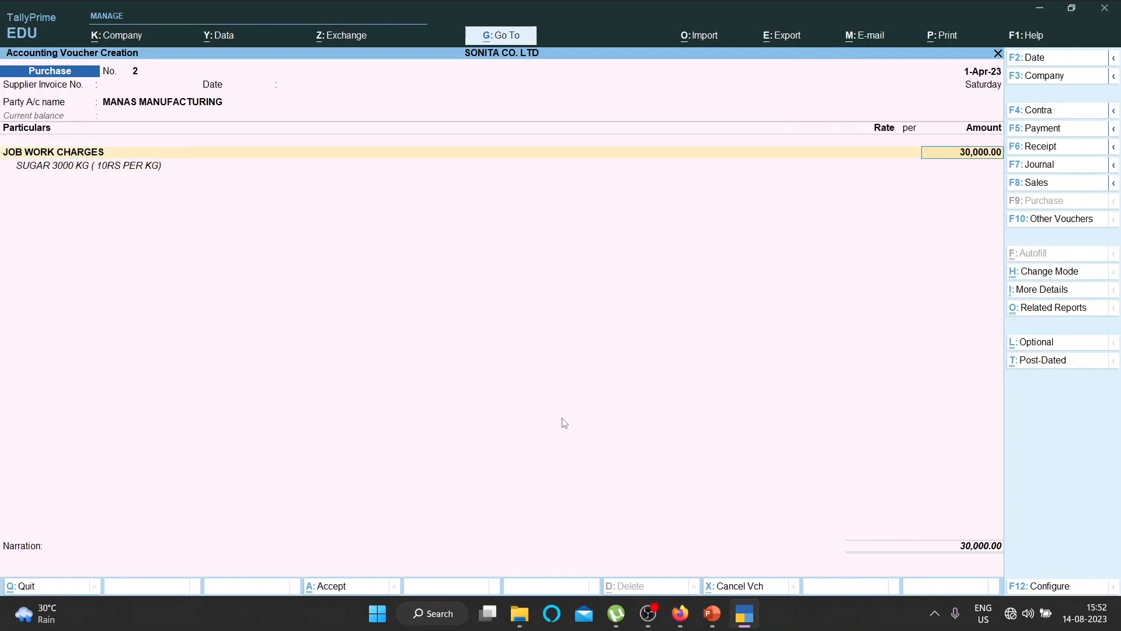
key(BackSpace)
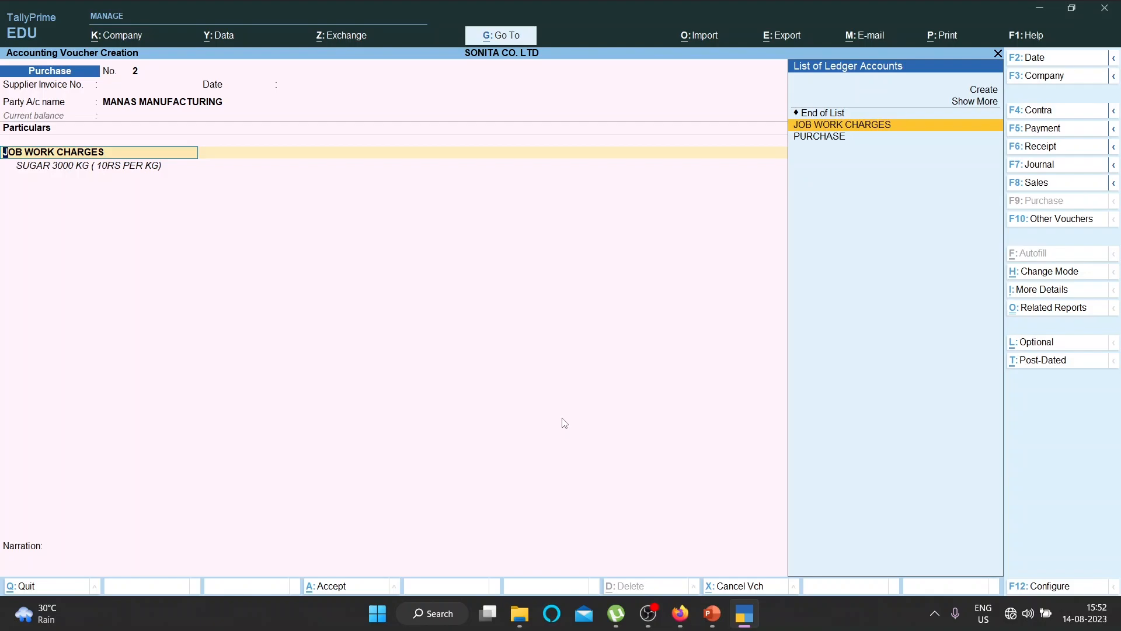
key(ctrl+Return)
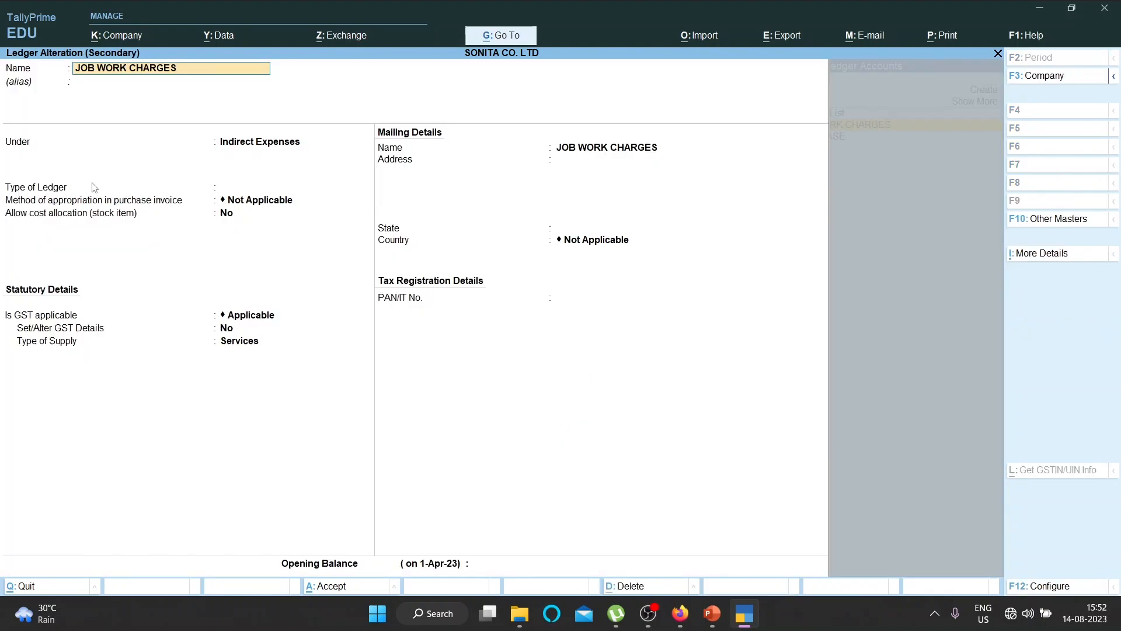
click(1061, 257)
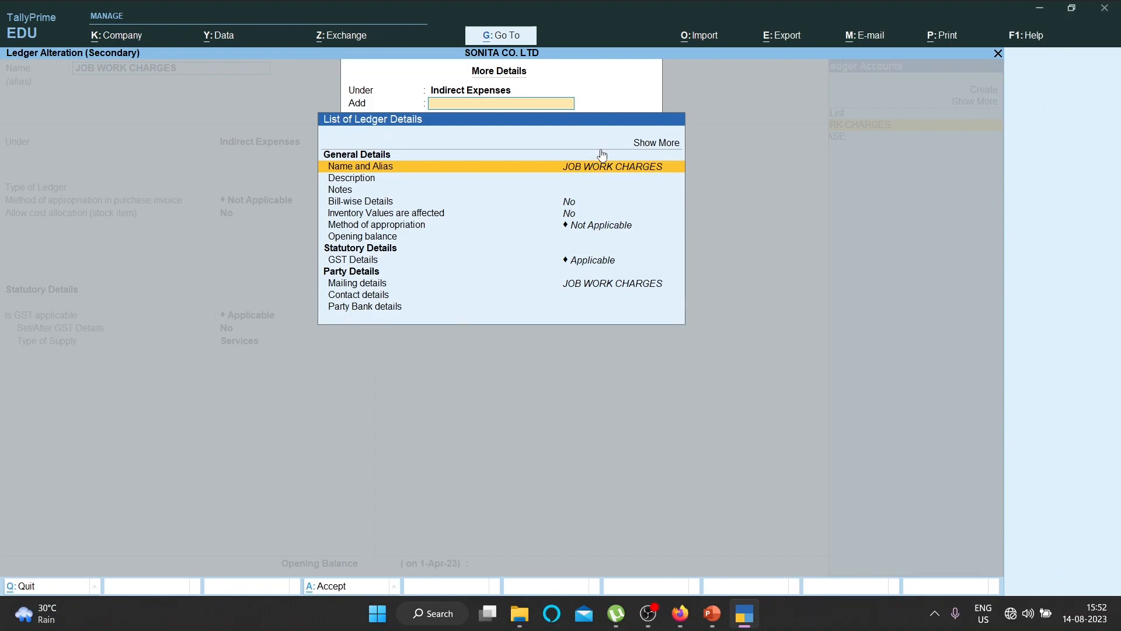
key(Up)
key(Return)
key(Down)
key(Down)
key(Down)
key(Down)
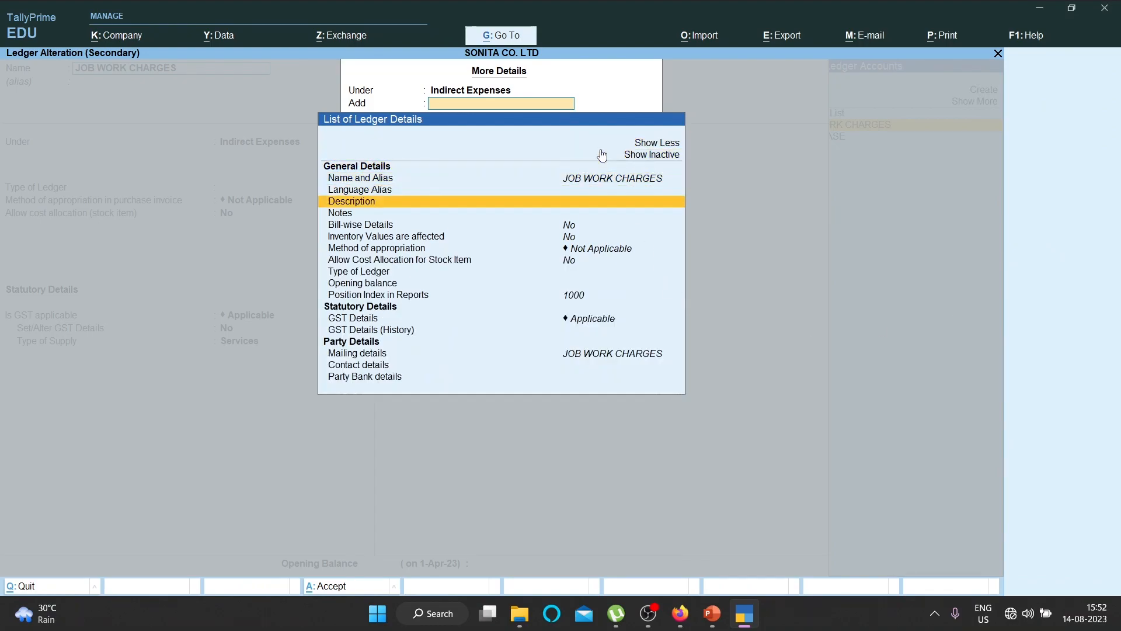
key(Down)
key(Down)
key(Down)
key(Down)
key(Down)
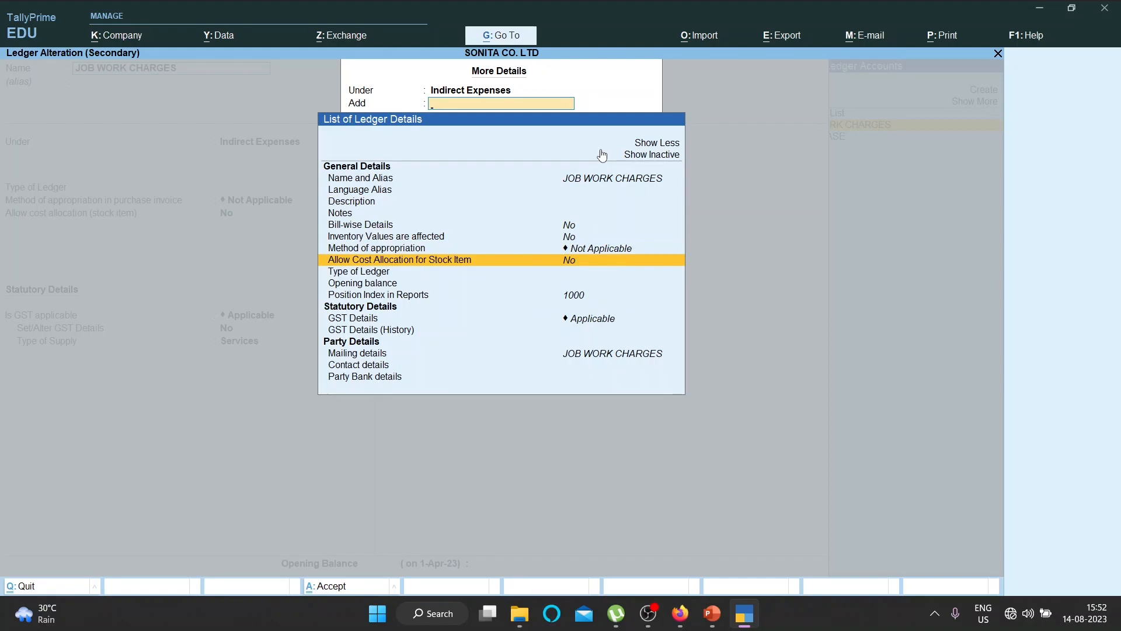
key(Return)
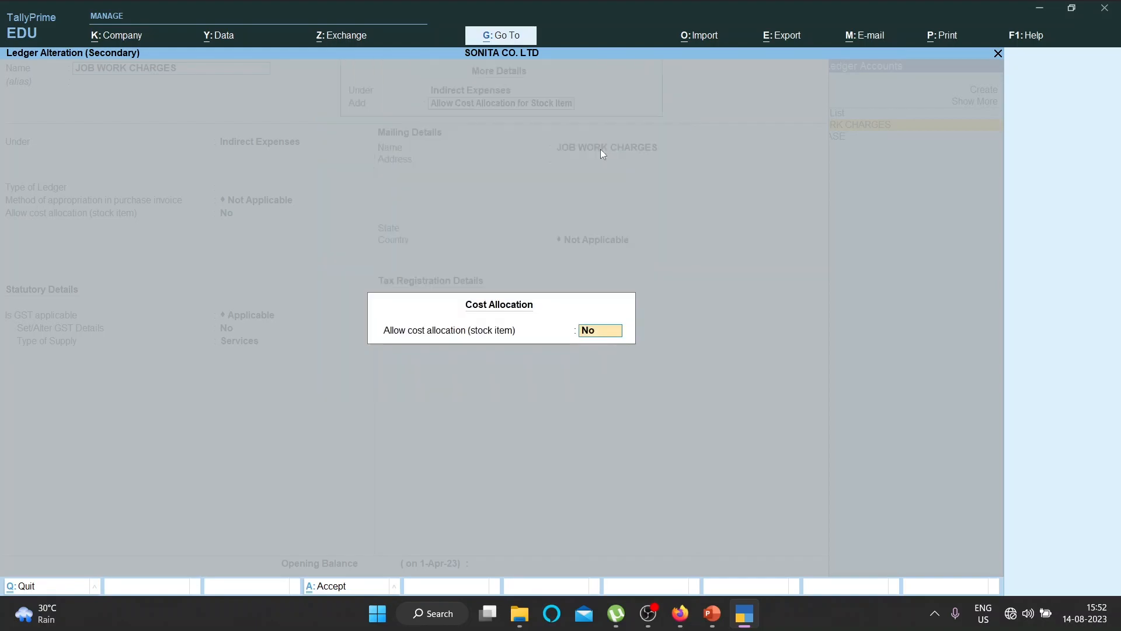
key(y)
key(Return)
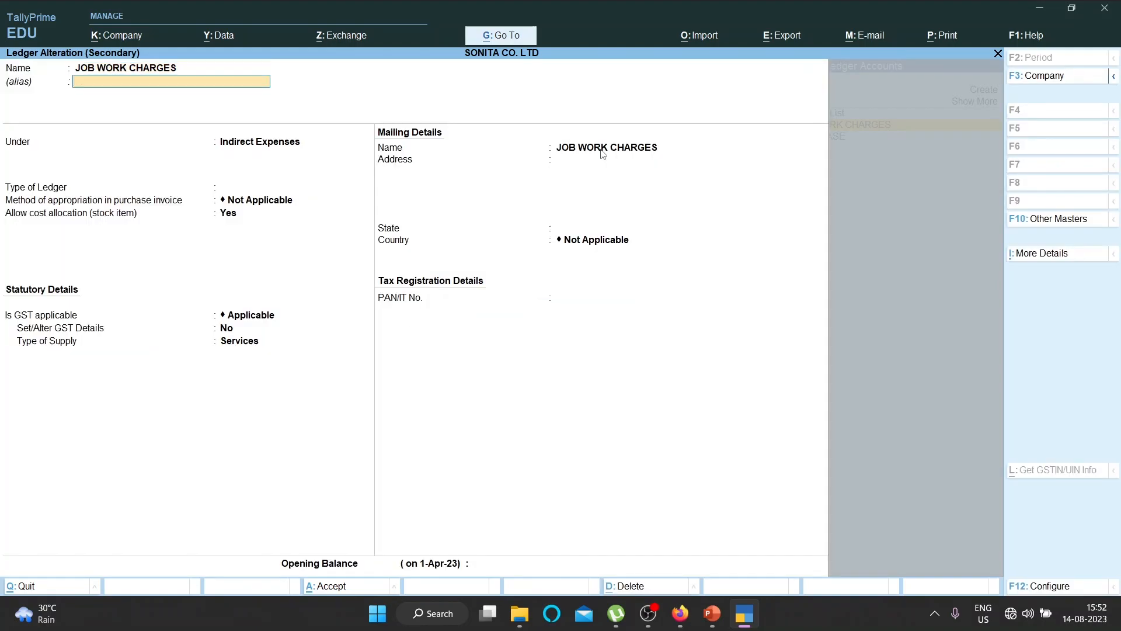
key(ctrl+a)
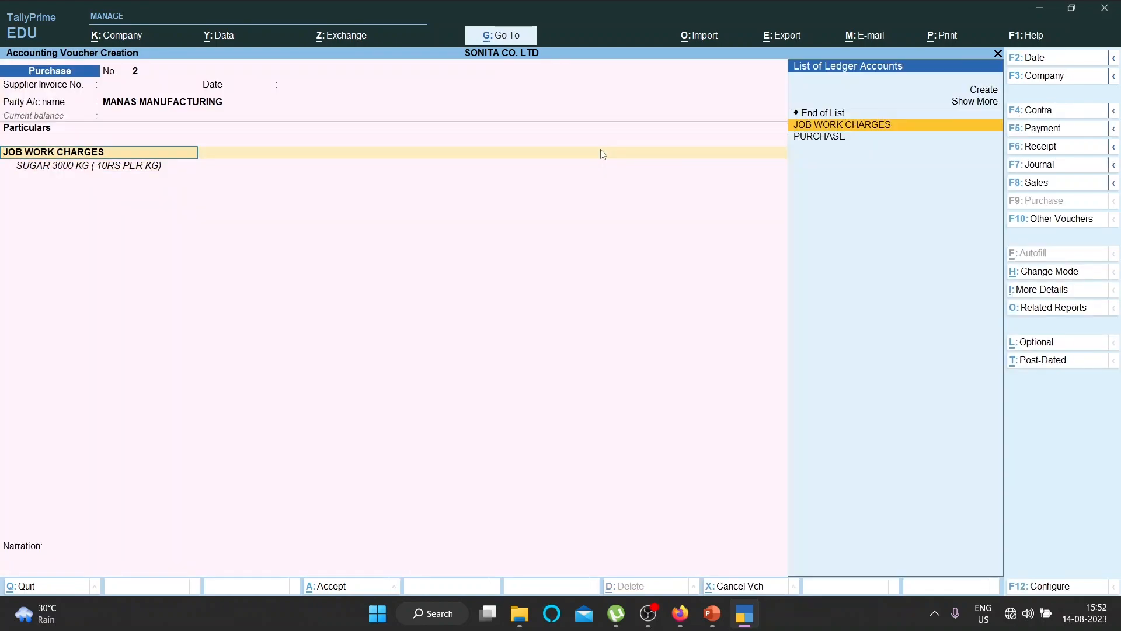
Enter a new bill-wise reference named Mm for MANAS MANUFACTURING, and return to the Gateway of Tally.
key(Return)
key(Return)
key(Return)
key(Return)
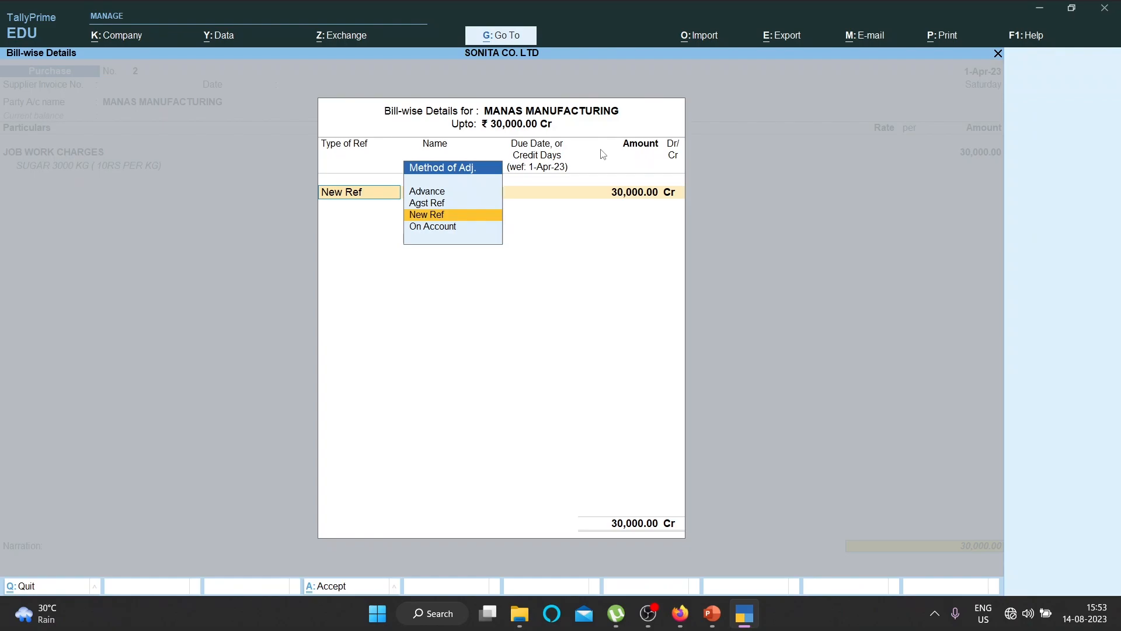
key(Return)
text(Mm)
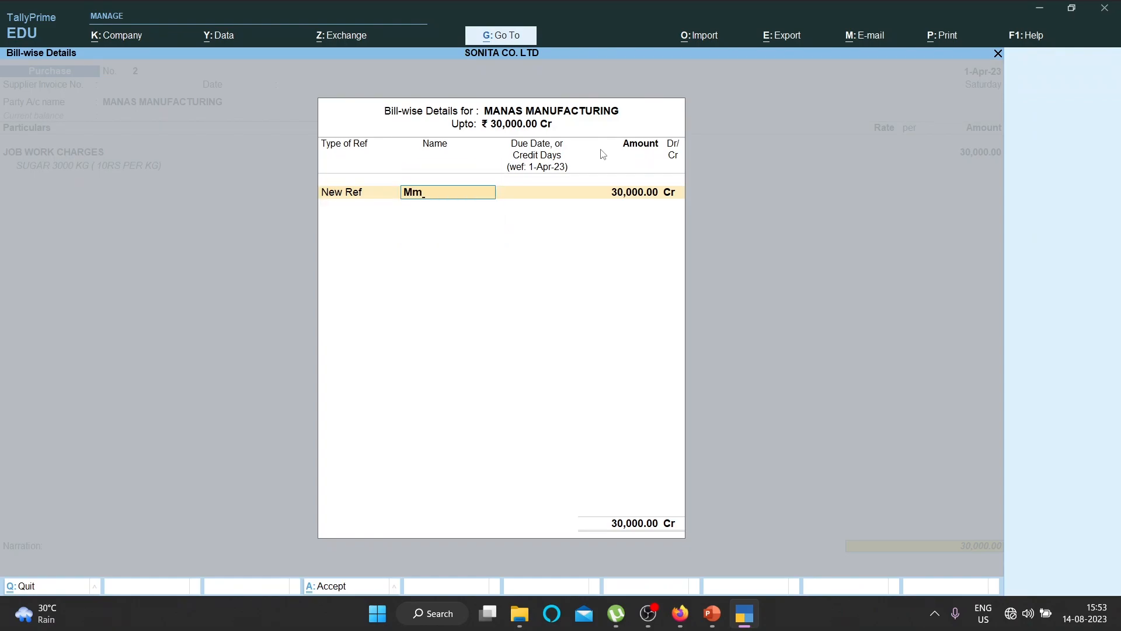
key(Escape)
key(Escape)
key(Escape)
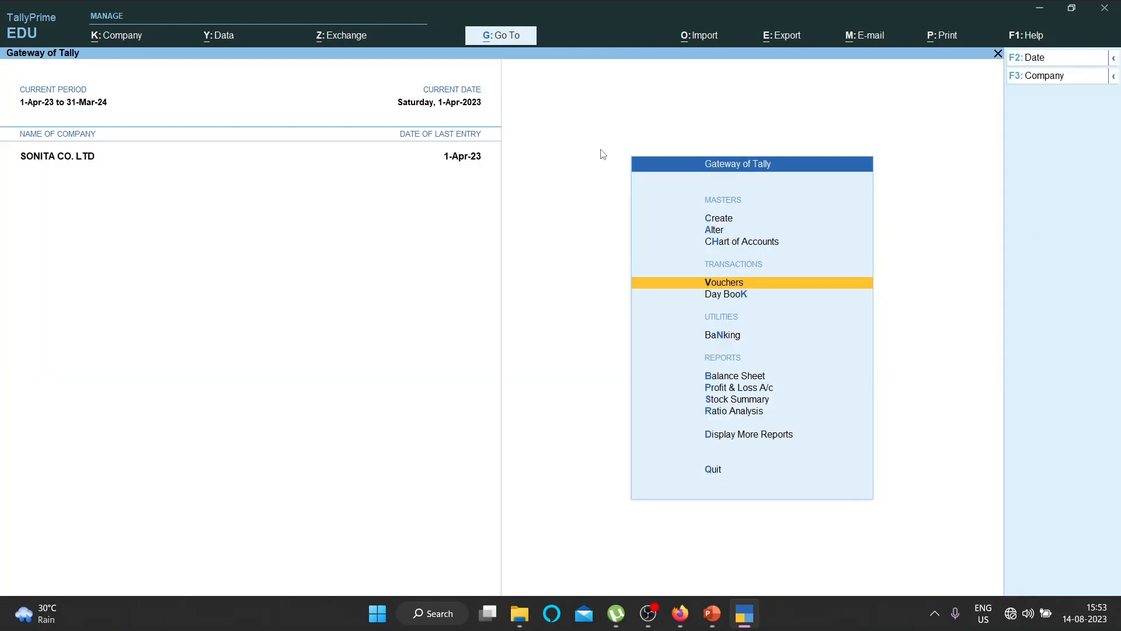